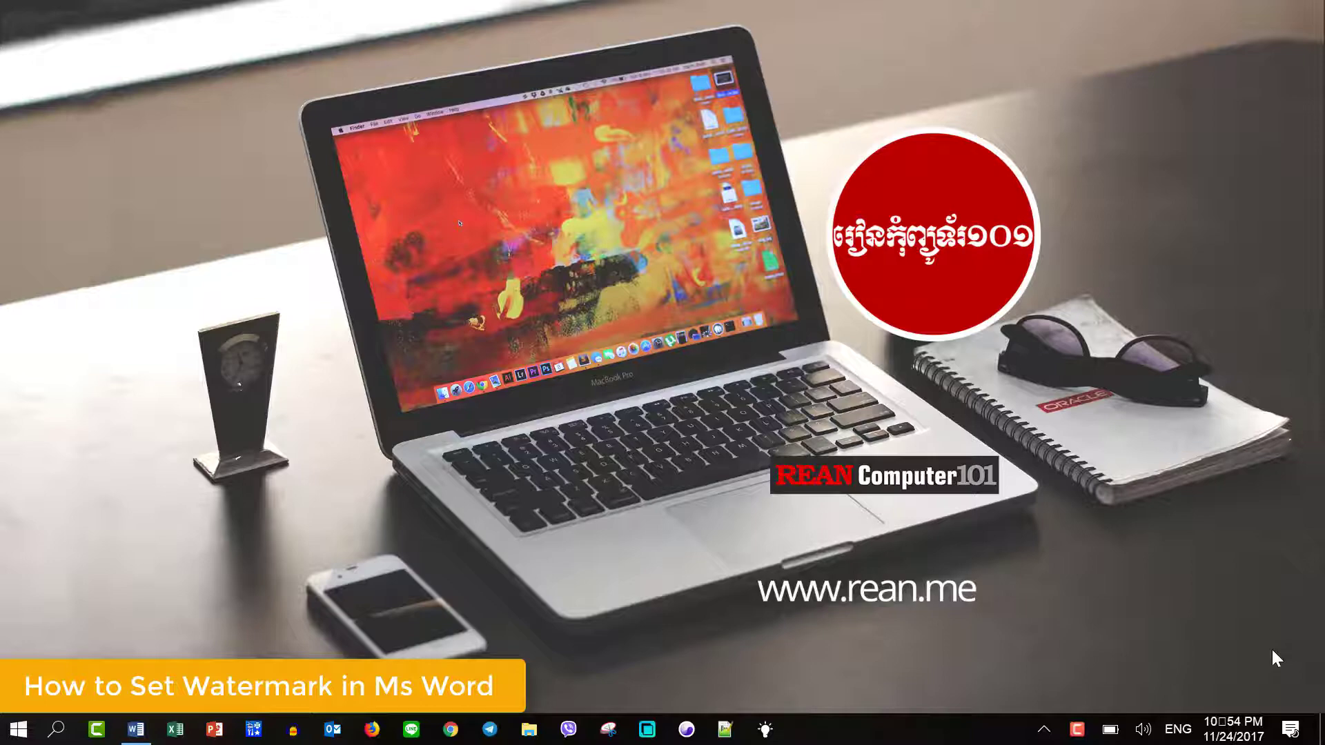
Step: Restore the Word101.docx window from the taskbar
{"action": "left_click", "coordinate": [148, 733]}
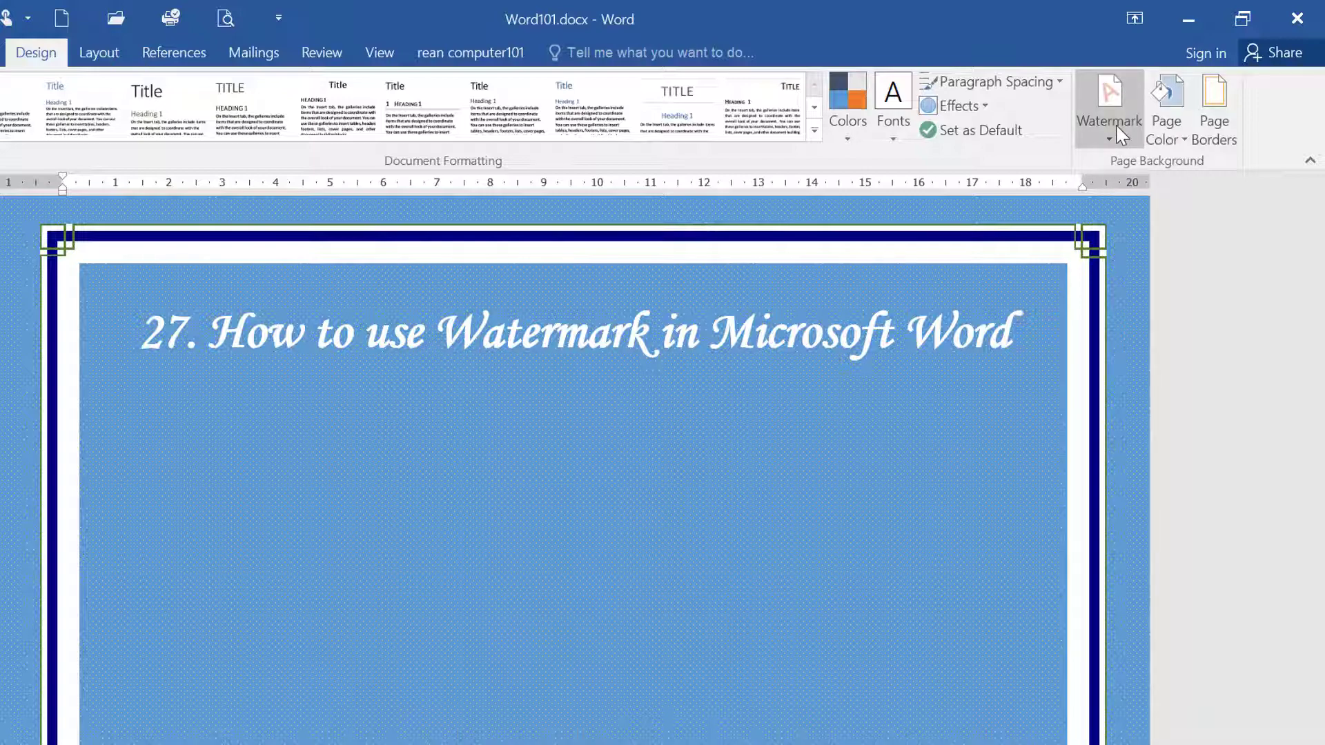
Step: Apply the CONFIDENTIAL 1 diagonal watermark and scroll down to check the pages
{"action": "left_click", "coordinate": [1122, 135]}
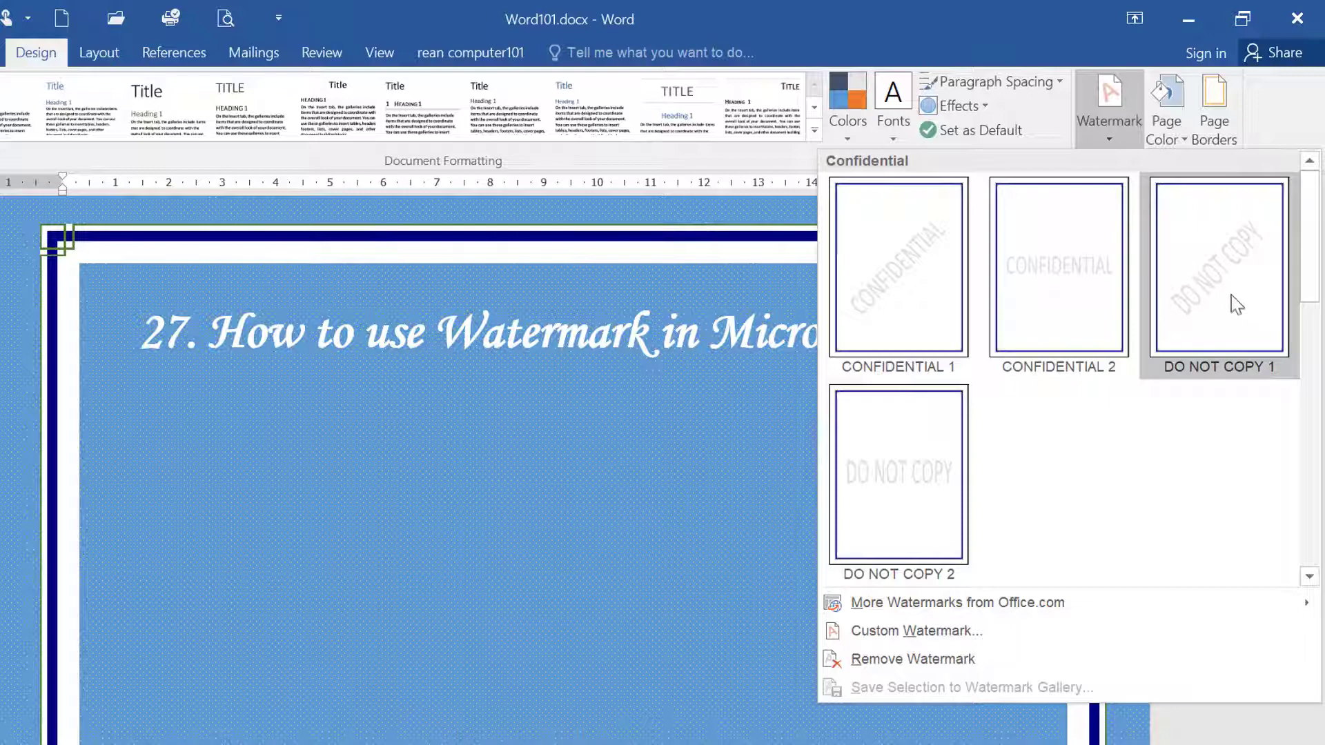
{"action": "left_click", "coordinate": [916, 291]}
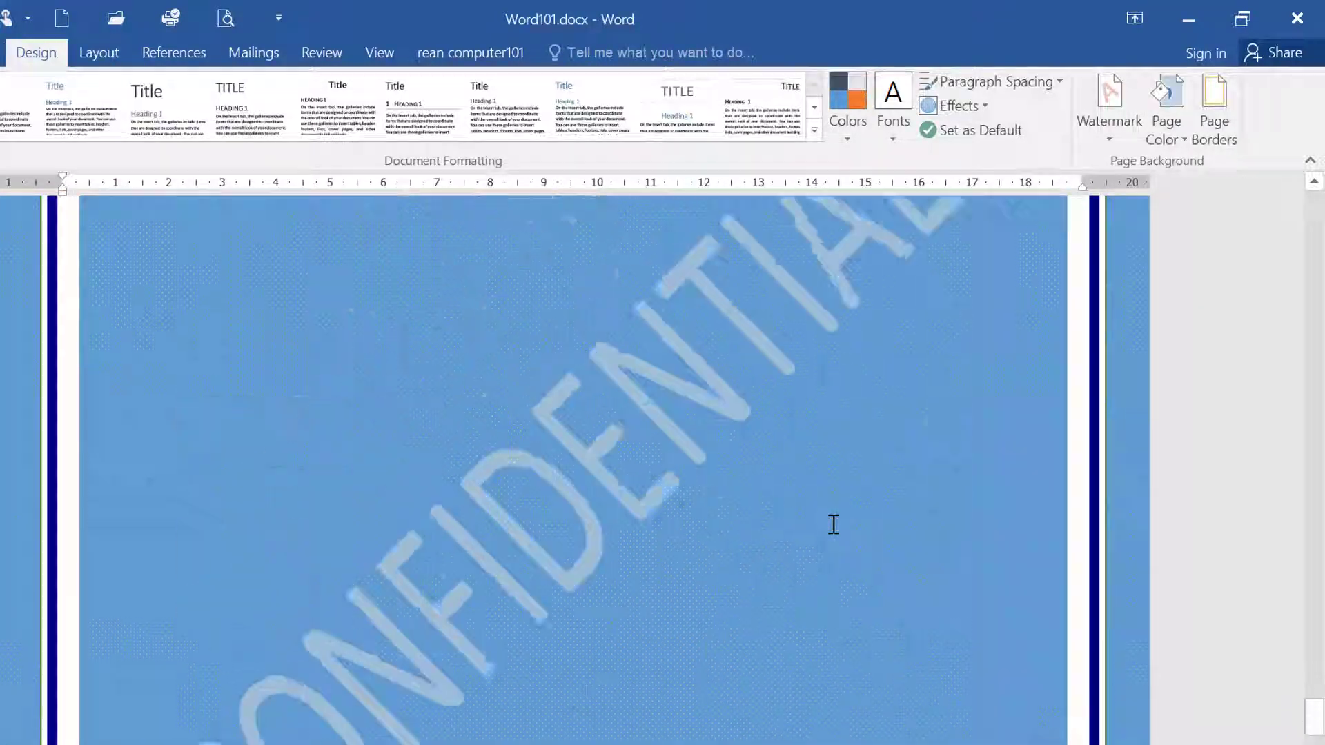
{"action": "left_click_drag", "start_coordinate": [1314, 607], "coordinate": [1314, 279]}
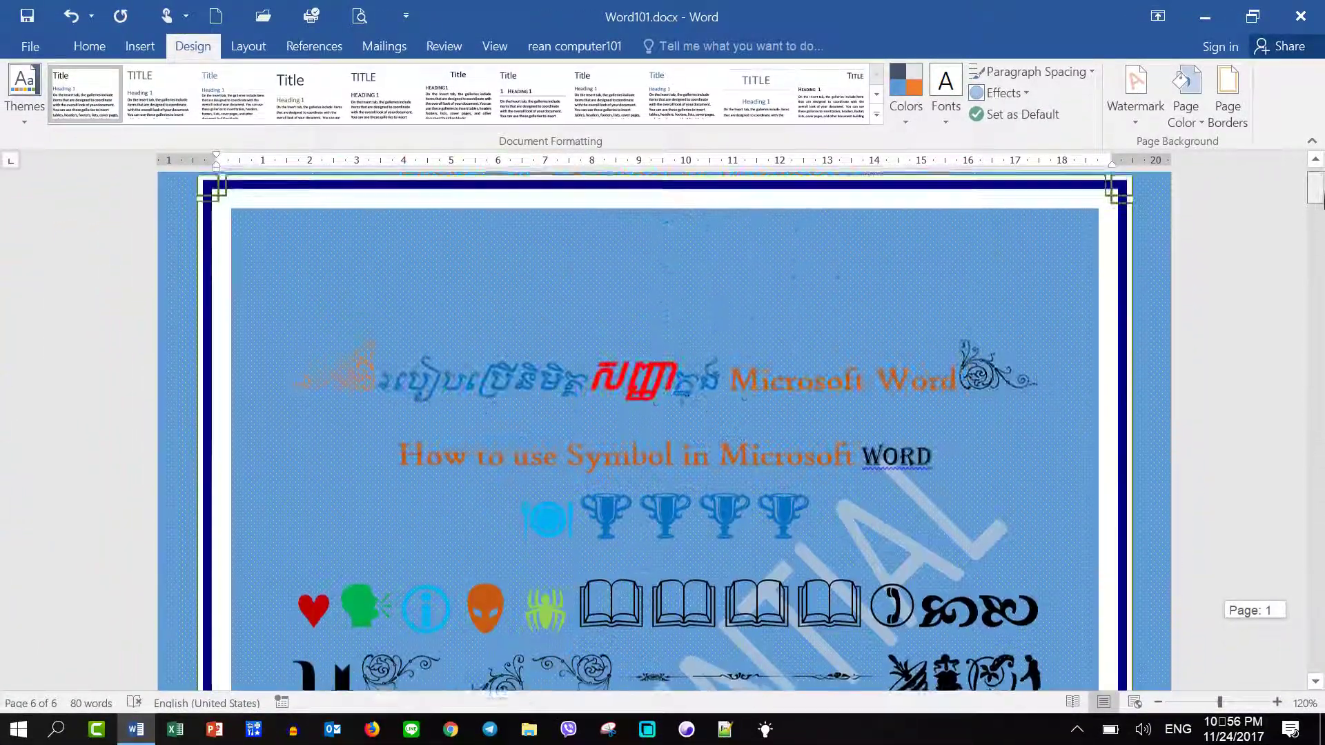
{"action": "left_click_drag", "start_coordinate": [1314, 280], "coordinate": [1314, 186]}
{"action": "scroll", "coordinate": [925, 543], "scroll_direction": "down", "scroll_amount": 2}
{"action": "scroll", "coordinate": [690, 525], "scroll_direction": "down", "scroll_amount": 3}
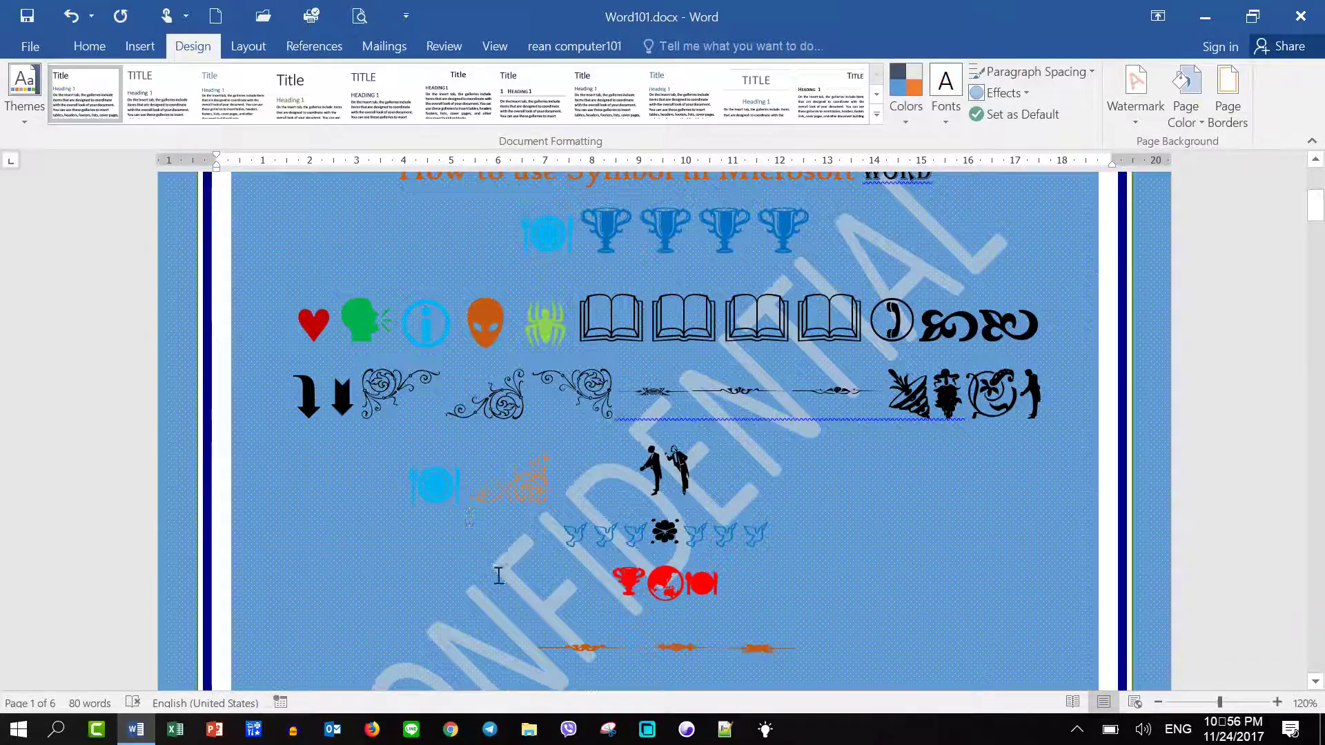
{"action": "scroll", "coordinate": [668, 549], "scroll_direction": "down", "scroll_amount": 1}
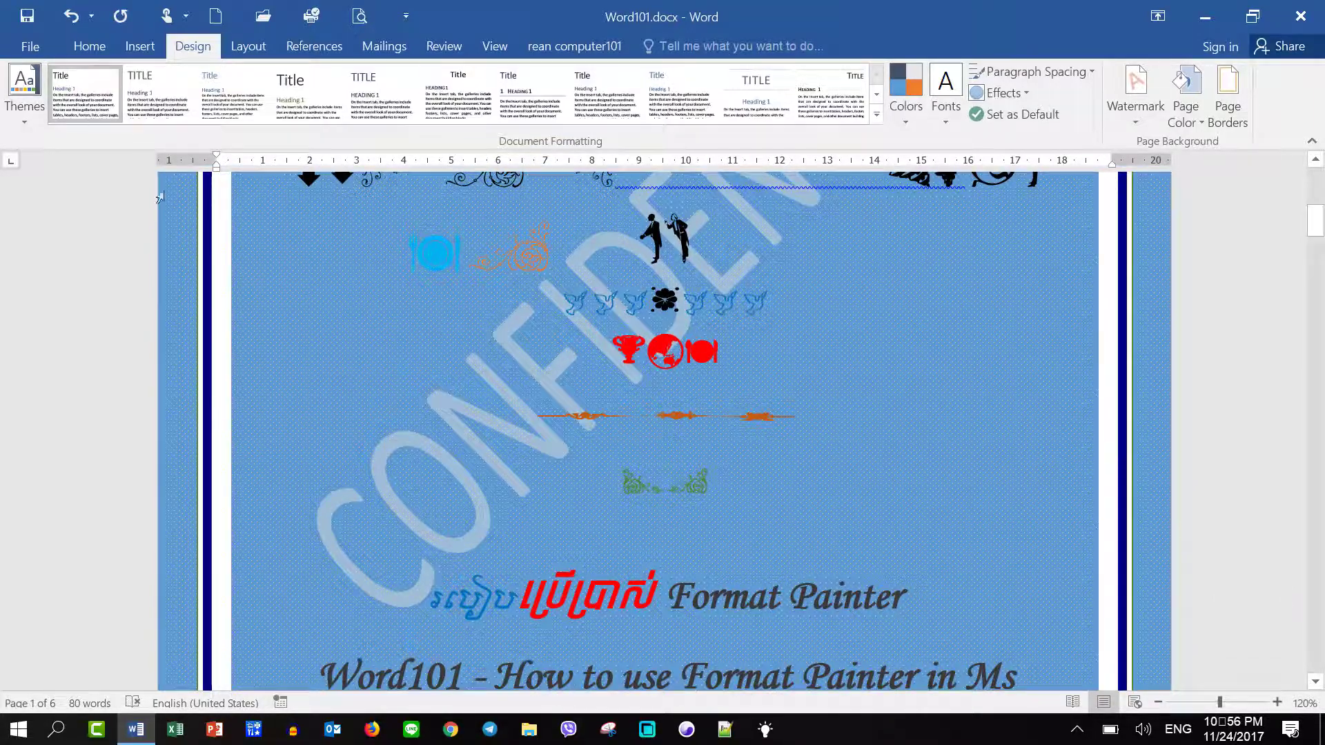
{"action": "left_click", "coordinate": [31, 47]}
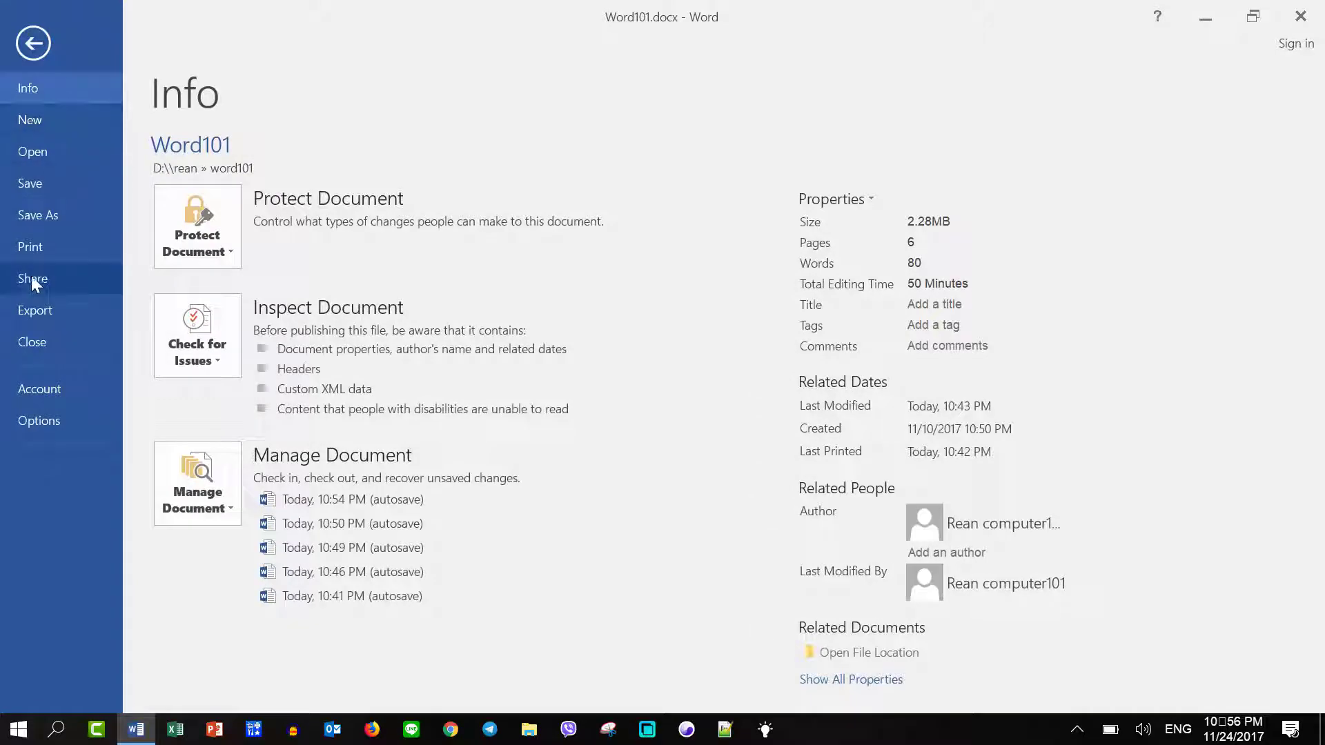
{"action": "left_click", "coordinate": [35, 250]}
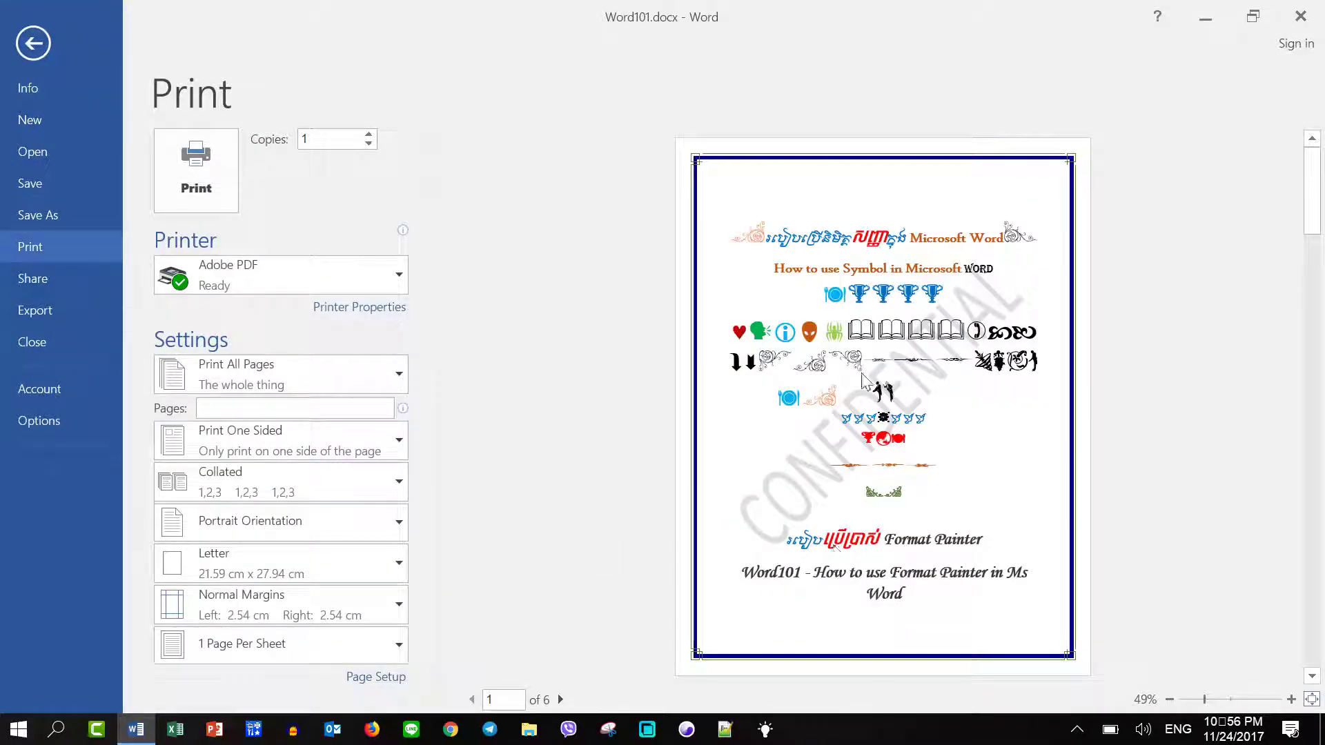
{"action": "left_click", "coordinate": [560, 700]}
{"action": "left_click", "coordinate": [560, 700]}
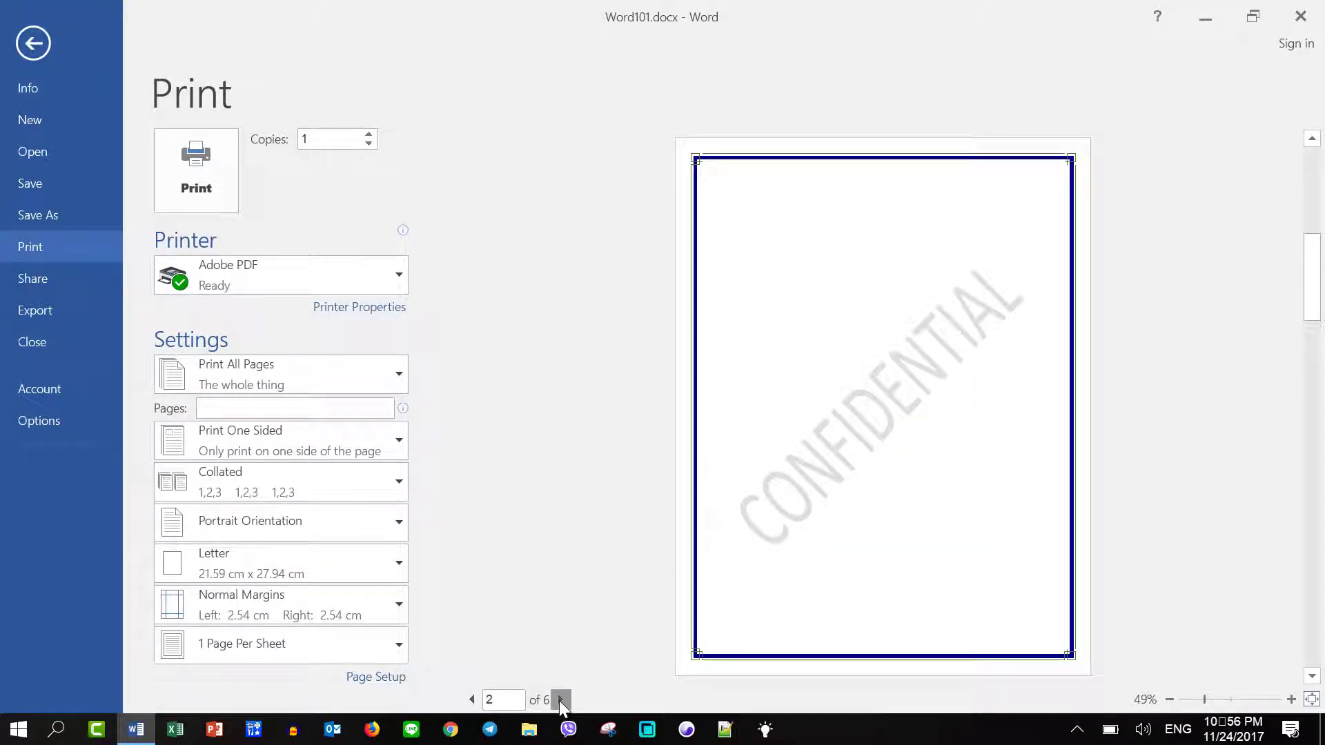
{"action": "left_click", "coordinate": [560, 700]}
{"action": "left_click", "coordinate": [561, 699]}
{"action": "left_click", "coordinate": [560, 700]}
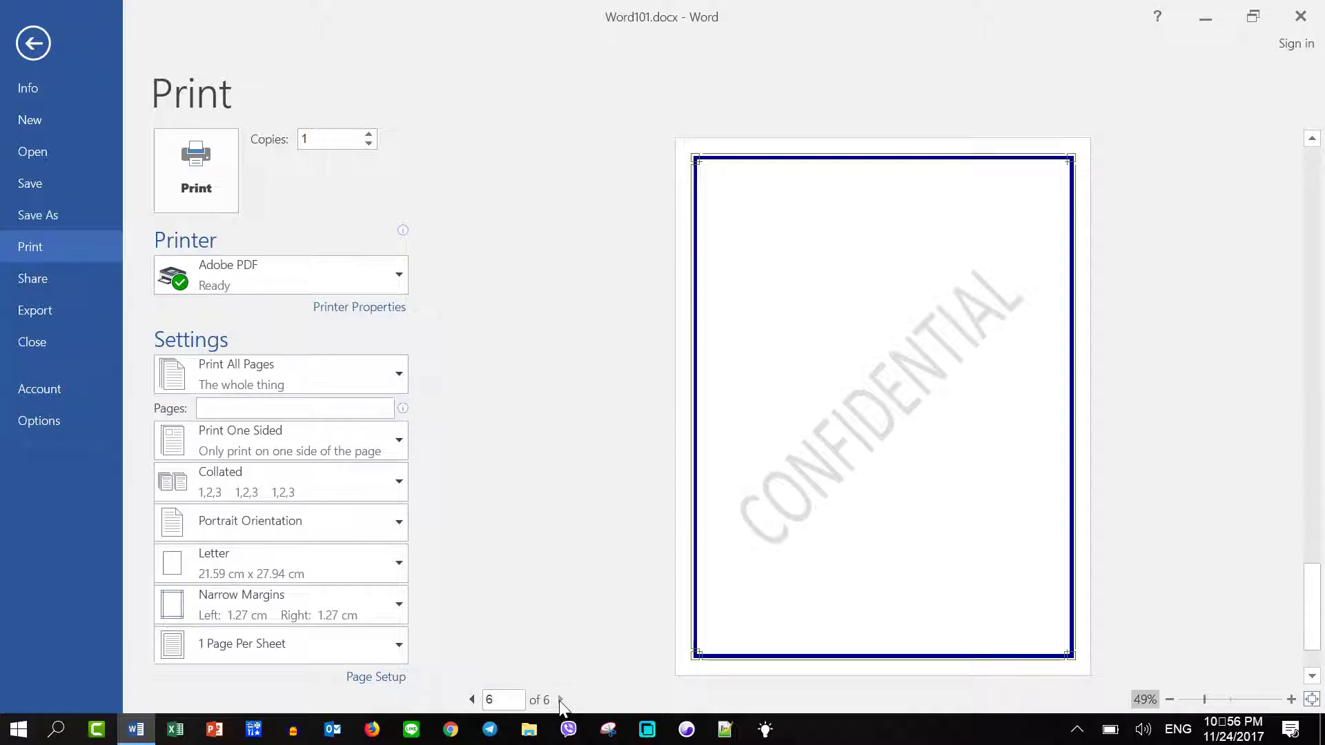
{"action": "left_click", "coordinate": [472, 700]}
{"action": "left_click", "coordinate": [472, 700]}
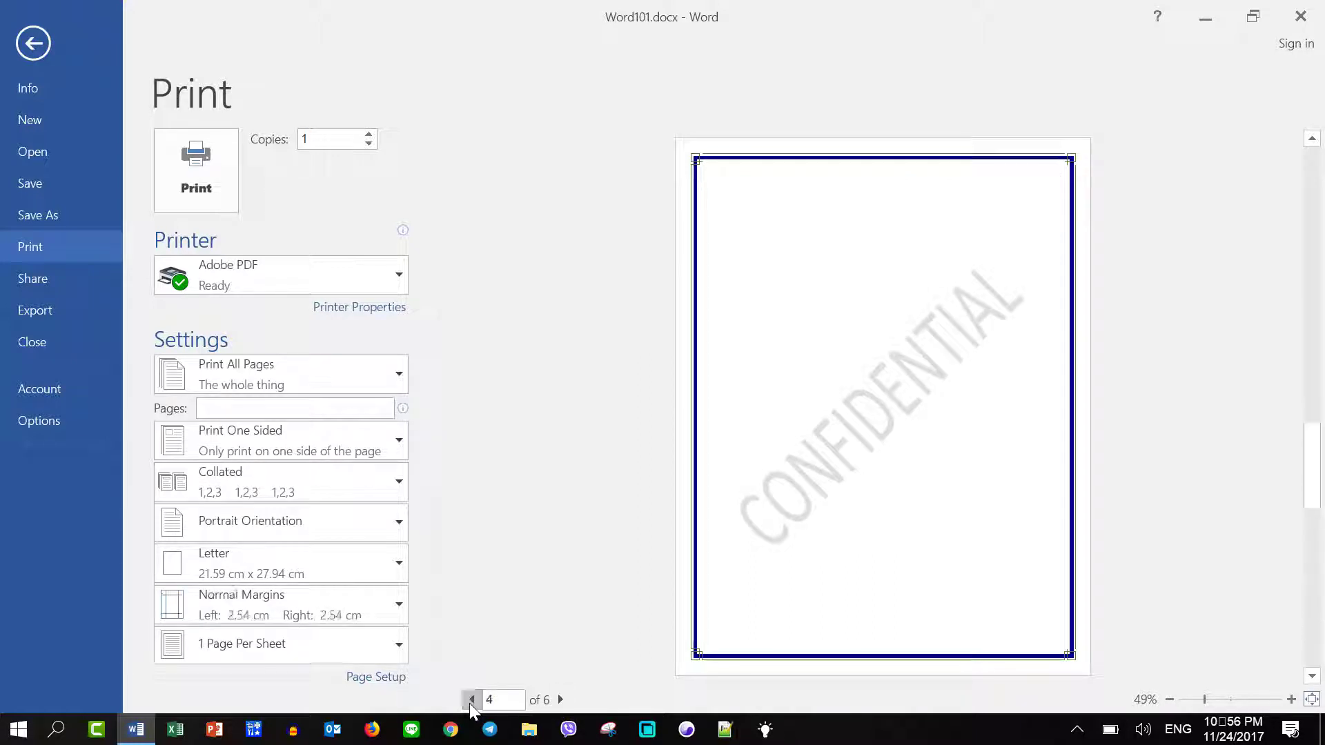
{"action": "left_click", "coordinate": [471, 700]}
{"action": "left_click", "coordinate": [472, 700]}
{"action": "left_click", "coordinate": [471, 700]}
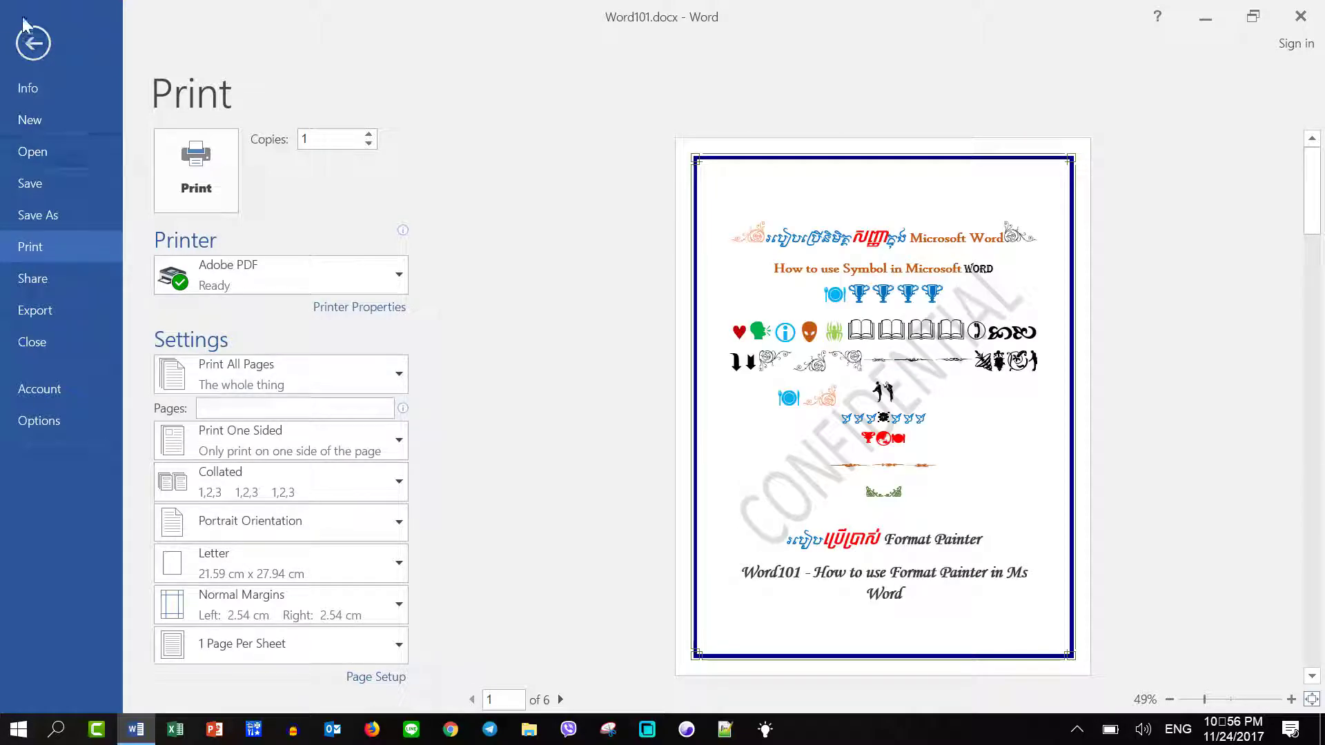
{"action": "left_click", "coordinate": [33, 43]}
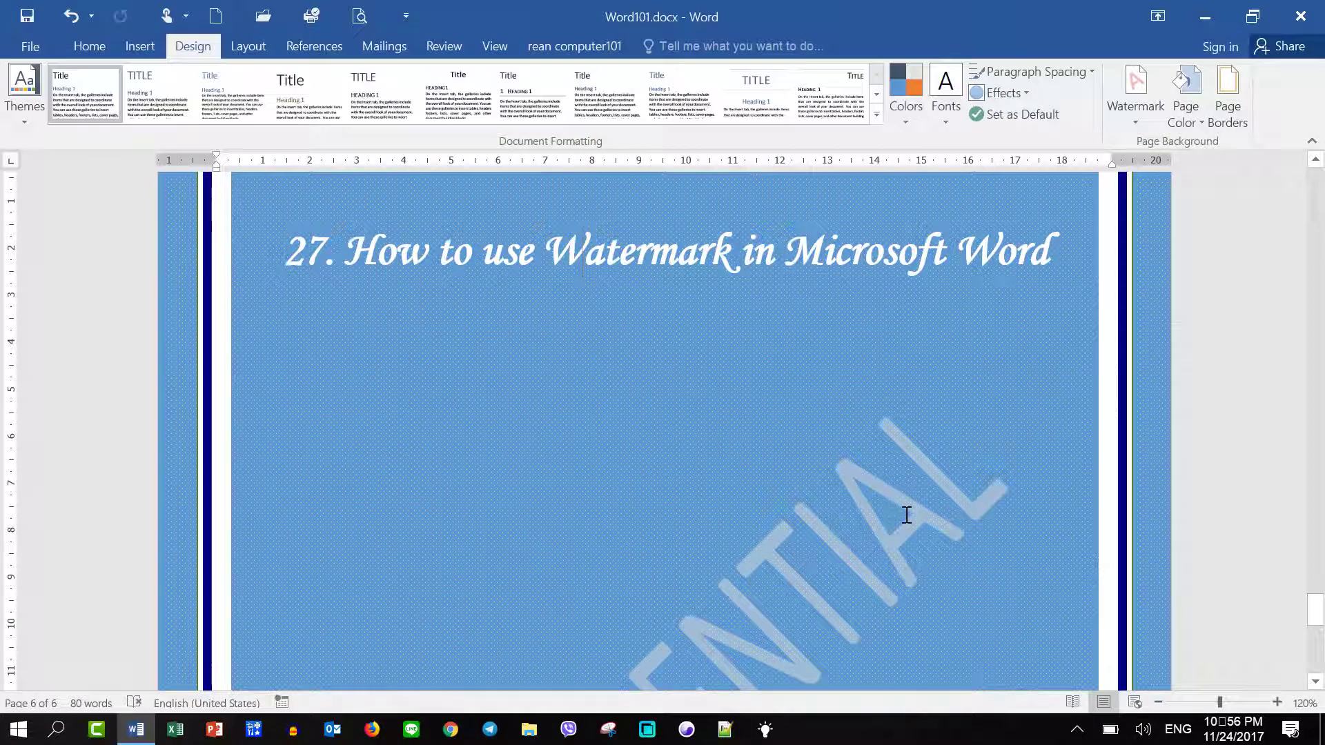
Step: Swap the CONFIDENTIAL watermark for ASAP 2 from the gallery's Urgent section
{"action": "scroll", "coordinate": [905, 503], "scroll_direction": "down", "scroll_amount": 3}
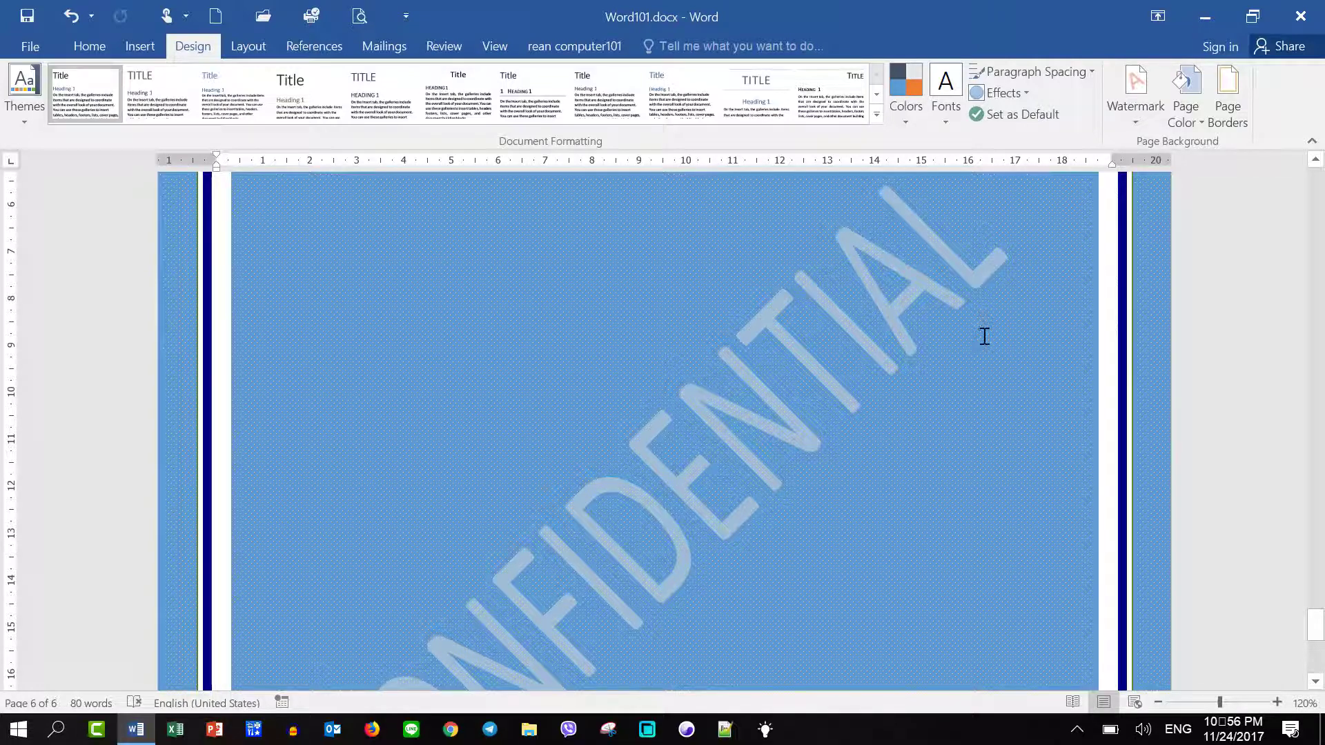
{"action": "left_click", "coordinate": [877, 334]}
{"action": "left_click", "coordinate": [1142, 115]}
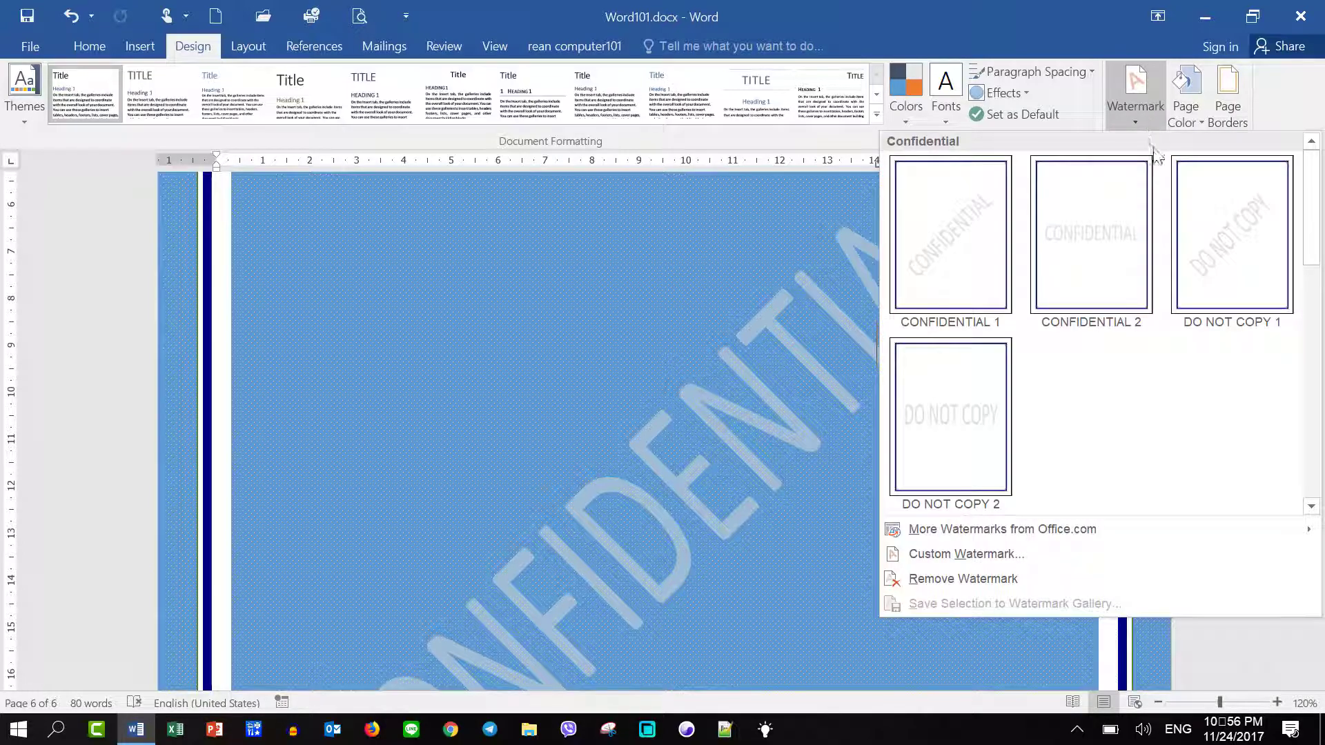
{"action": "left_click_drag", "start_coordinate": [1313, 238], "coordinate": [1318, 348]}
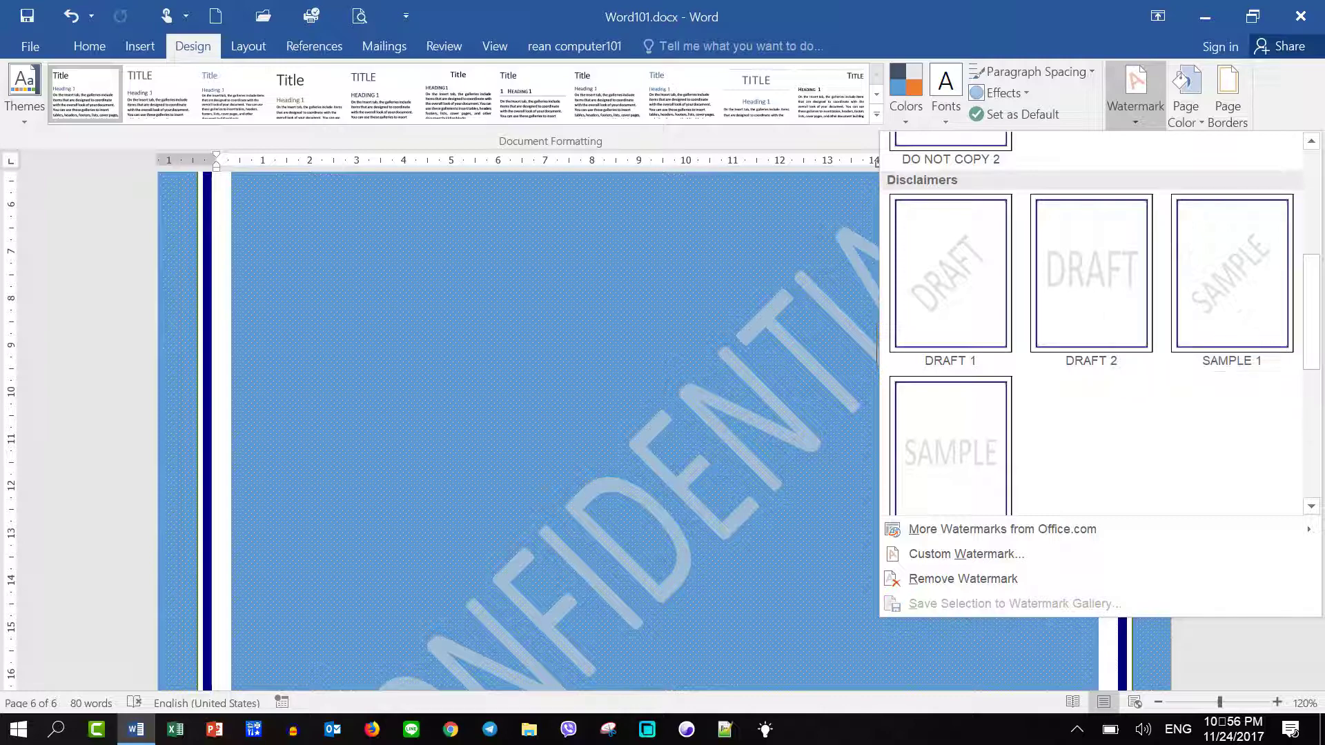
{"action": "left_click_drag", "start_coordinate": [1317, 345], "coordinate": [1317, 358]}
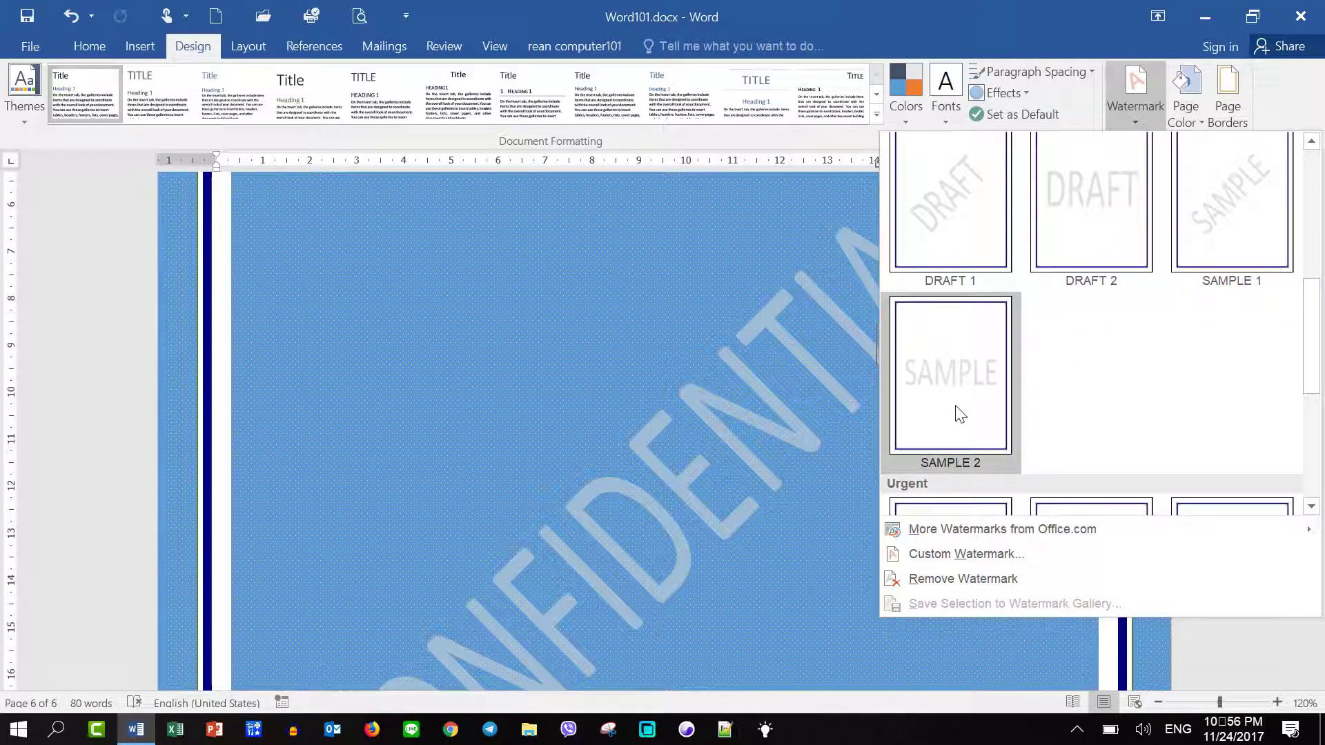
{"action": "left_click_drag", "start_coordinate": [1313, 384], "coordinate": [1323, 476]}
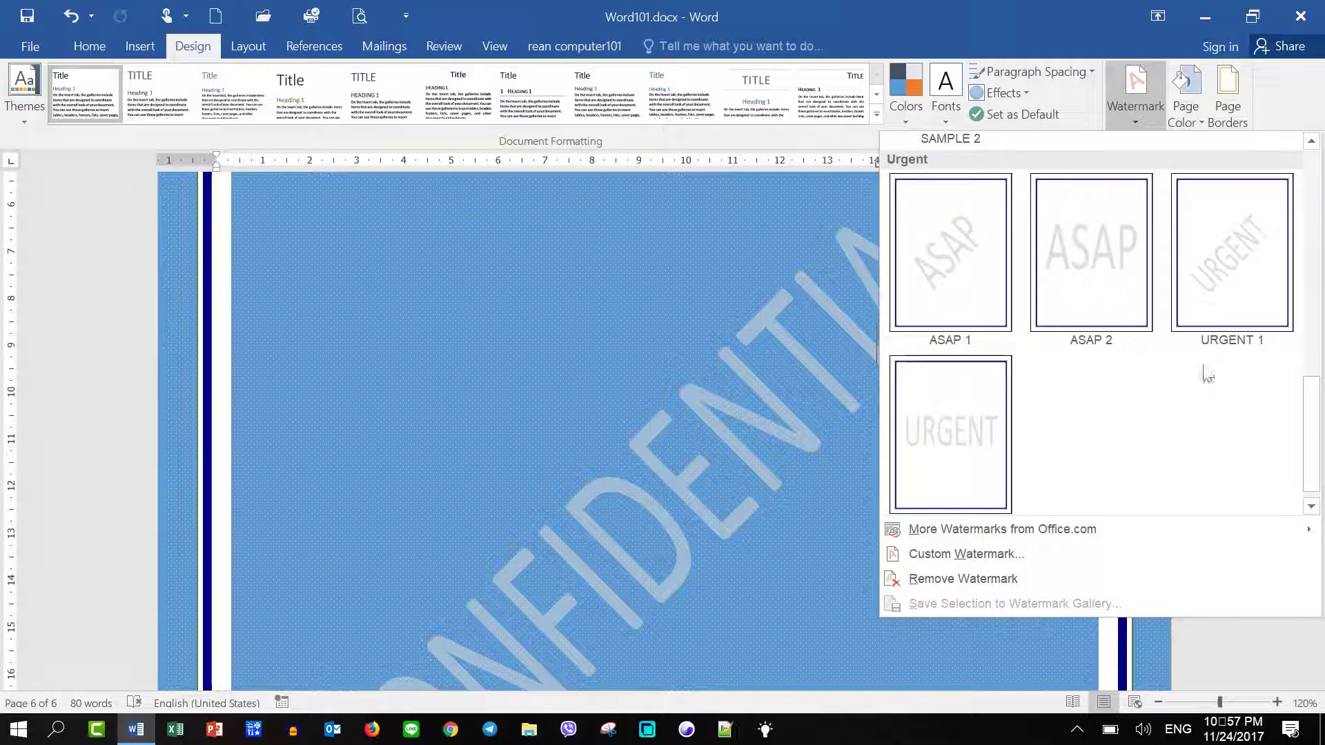
{"action": "left_click", "coordinate": [1067, 284]}
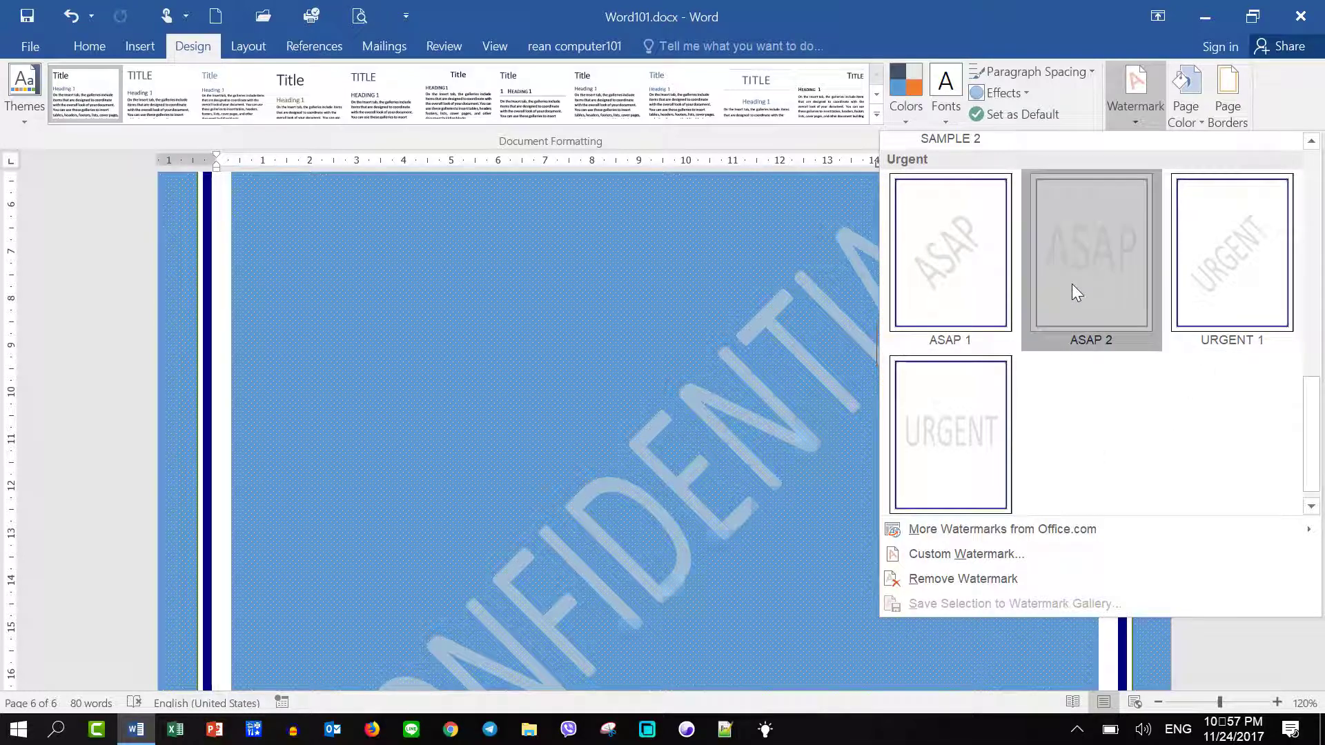
{"action": "scroll", "coordinate": [949, 352], "scroll_direction": "down", "scroll_amount": 4}
{"action": "scroll", "coordinate": [1035, 397], "scroll_direction": "up", "scroll_amount": 3}
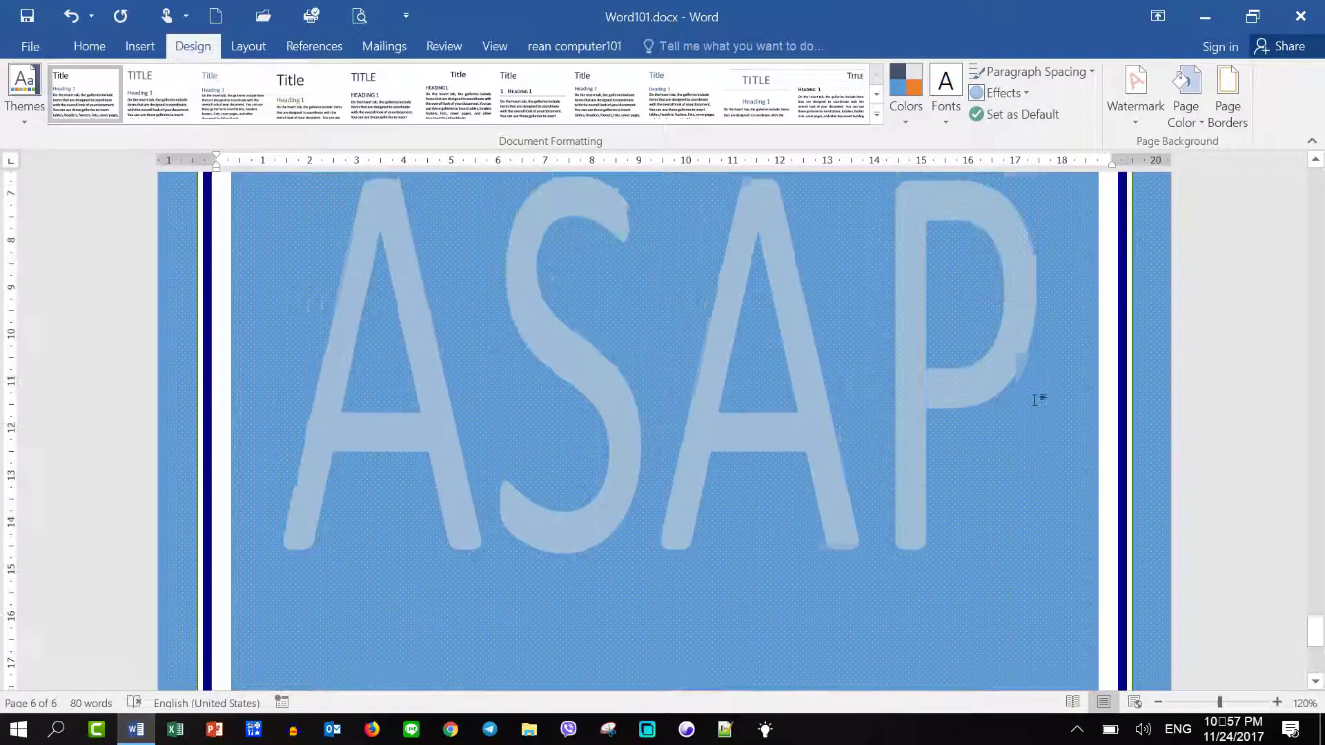
Step: Choose No watermark in the Custom Watermark settings to strip the ASAP watermark
{"action": "left_click", "coordinate": [1141, 114]}
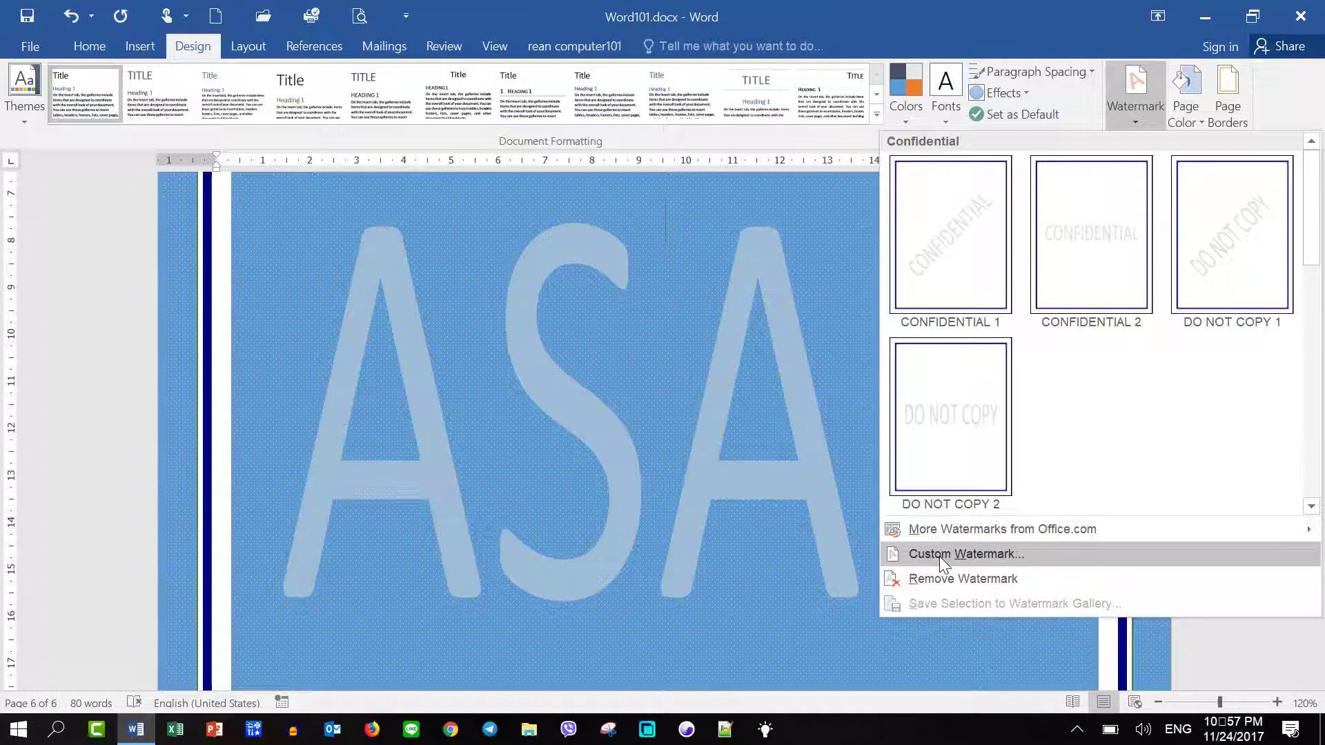
{"action": "left_click", "coordinate": [982, 556]}
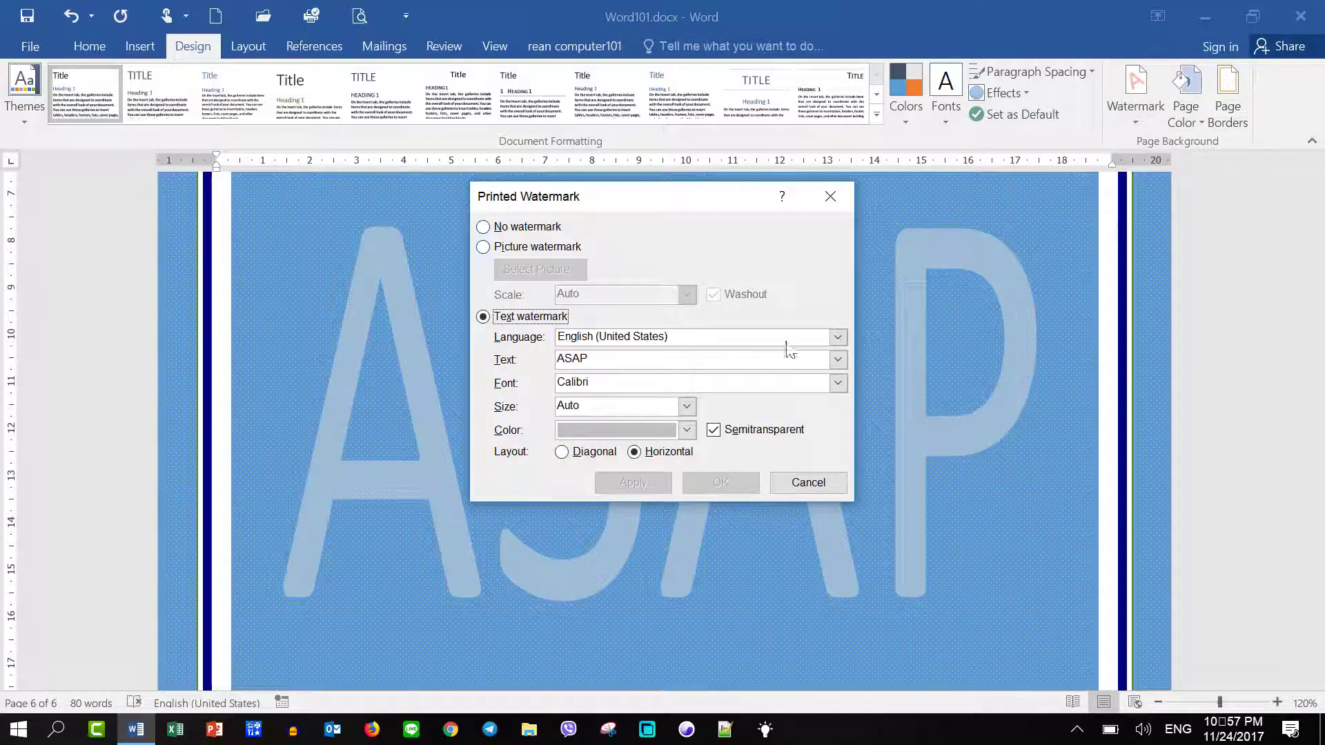
{"action": "left_click", "coordinate": [507, 235]}
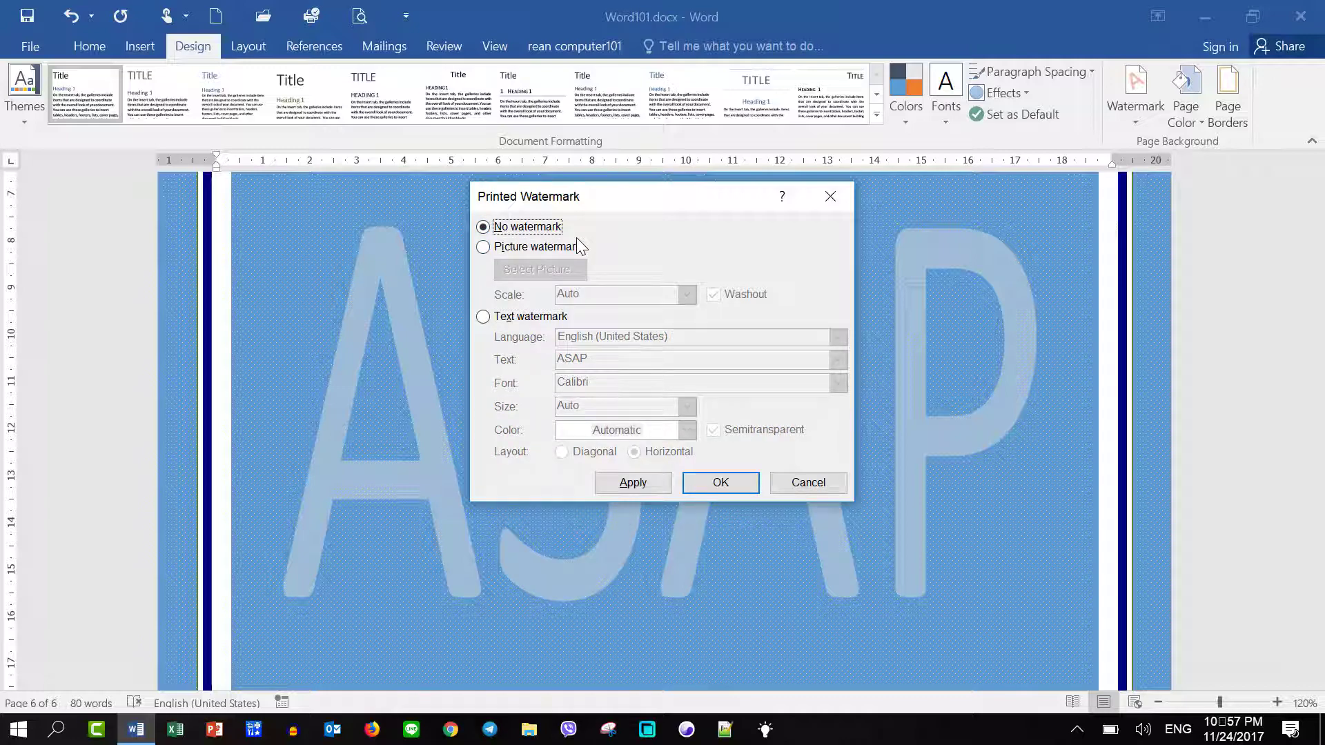
{"action": "left_click", "coordinate": [730, 480]}
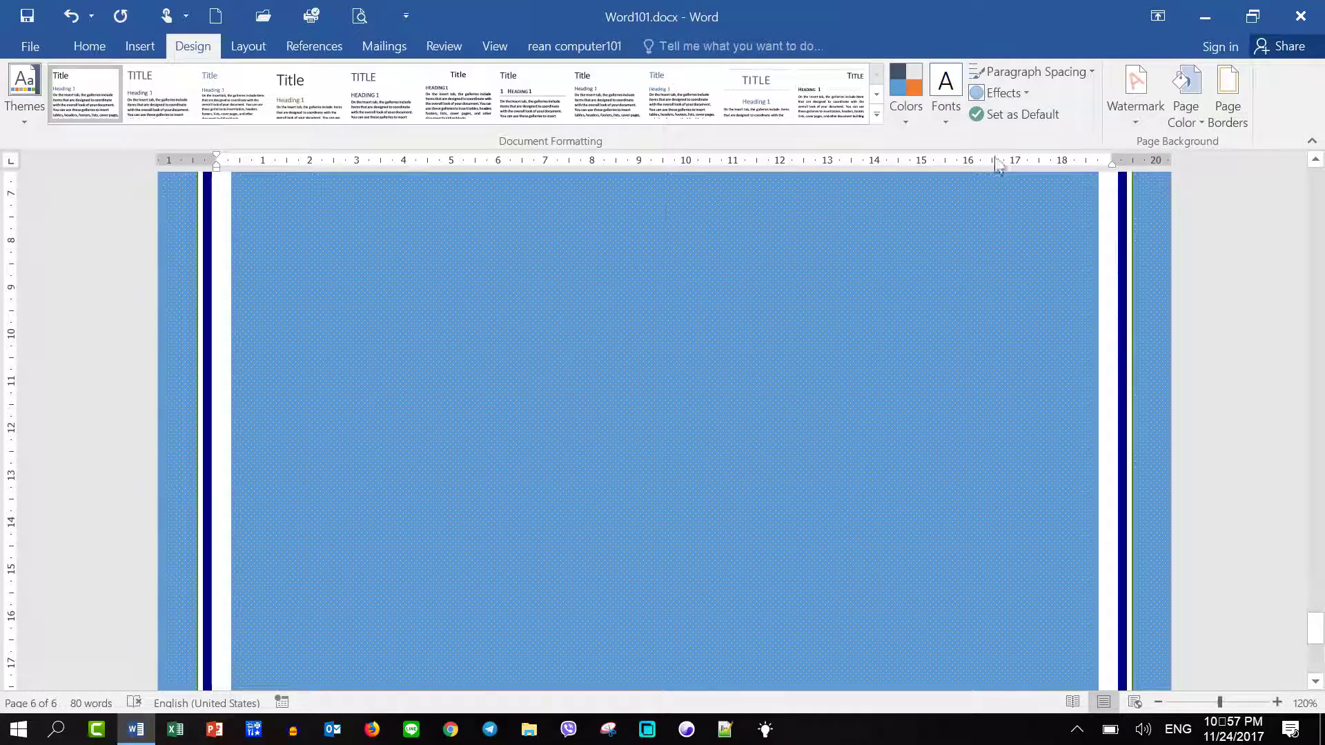
Step: Switch the custom watermark to Picture watermark and open Select Picture
{"action": "left_click", "coordinate": [1125, 97]}
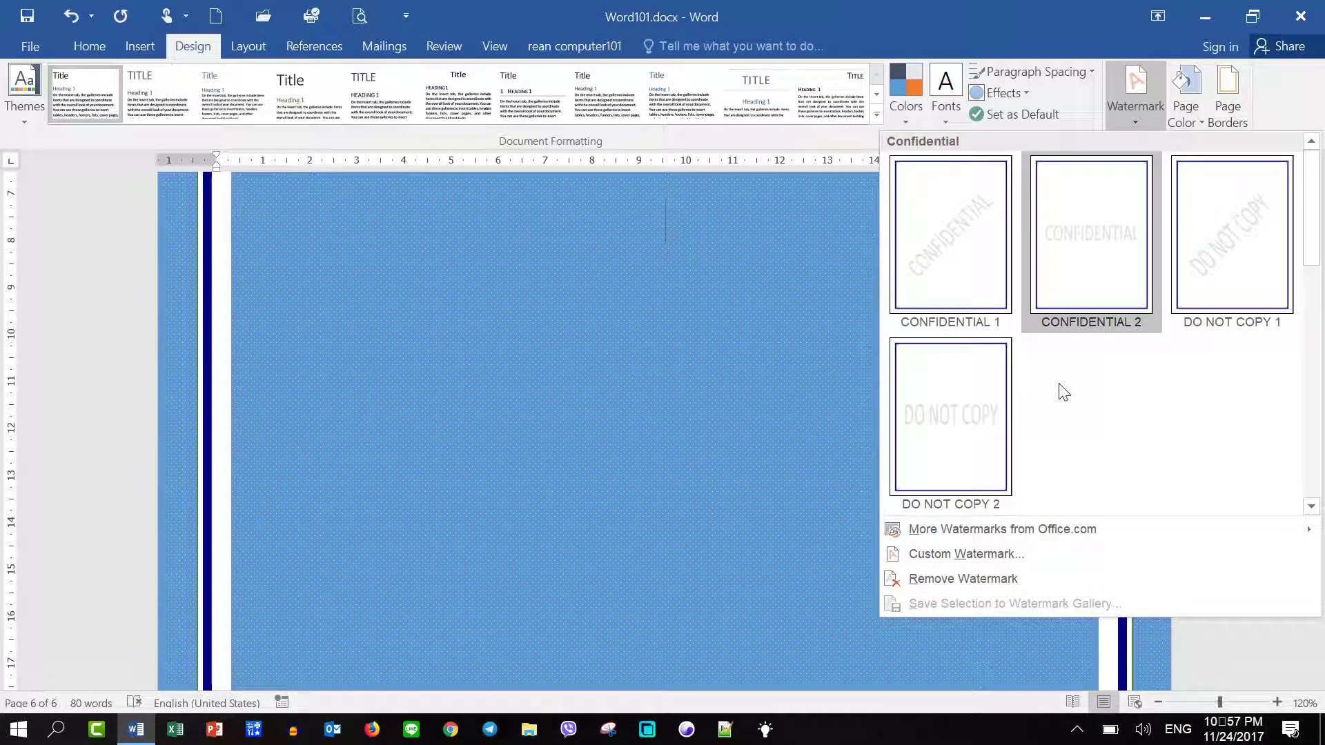
{"action": "left_click", "coordinate": [1031, 556]}
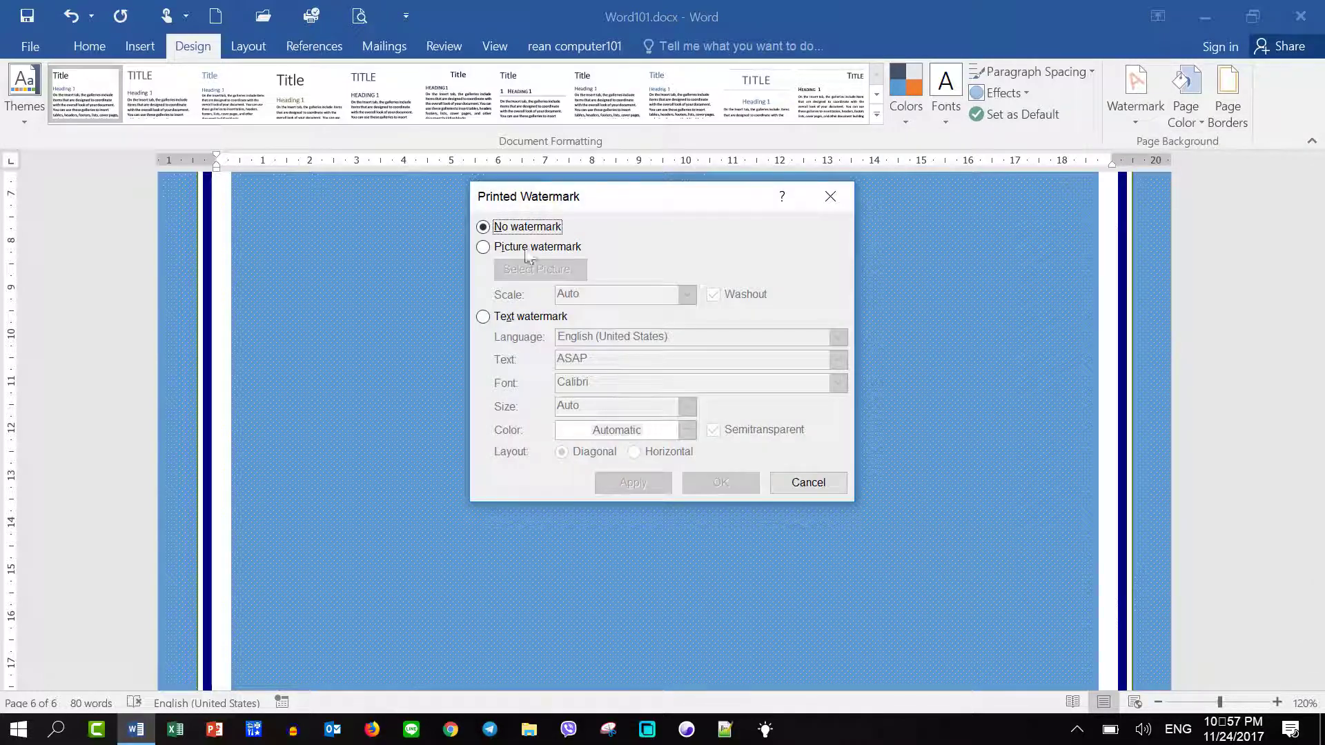
{"action": "left_click", "coordinate": [522, 246]}
{"action": "left_click", "coordinate": [577, 271]}
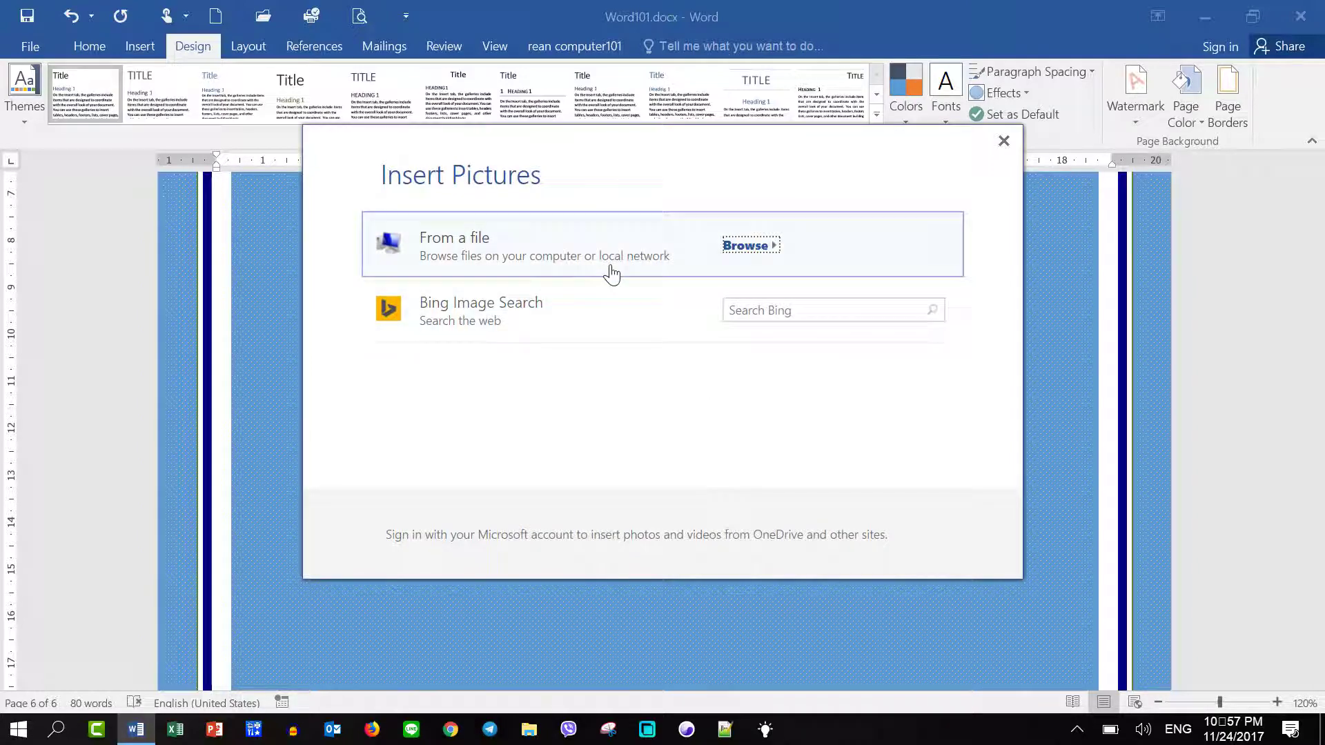
{"action": "left_click", "coordinate": [1002, 145]}
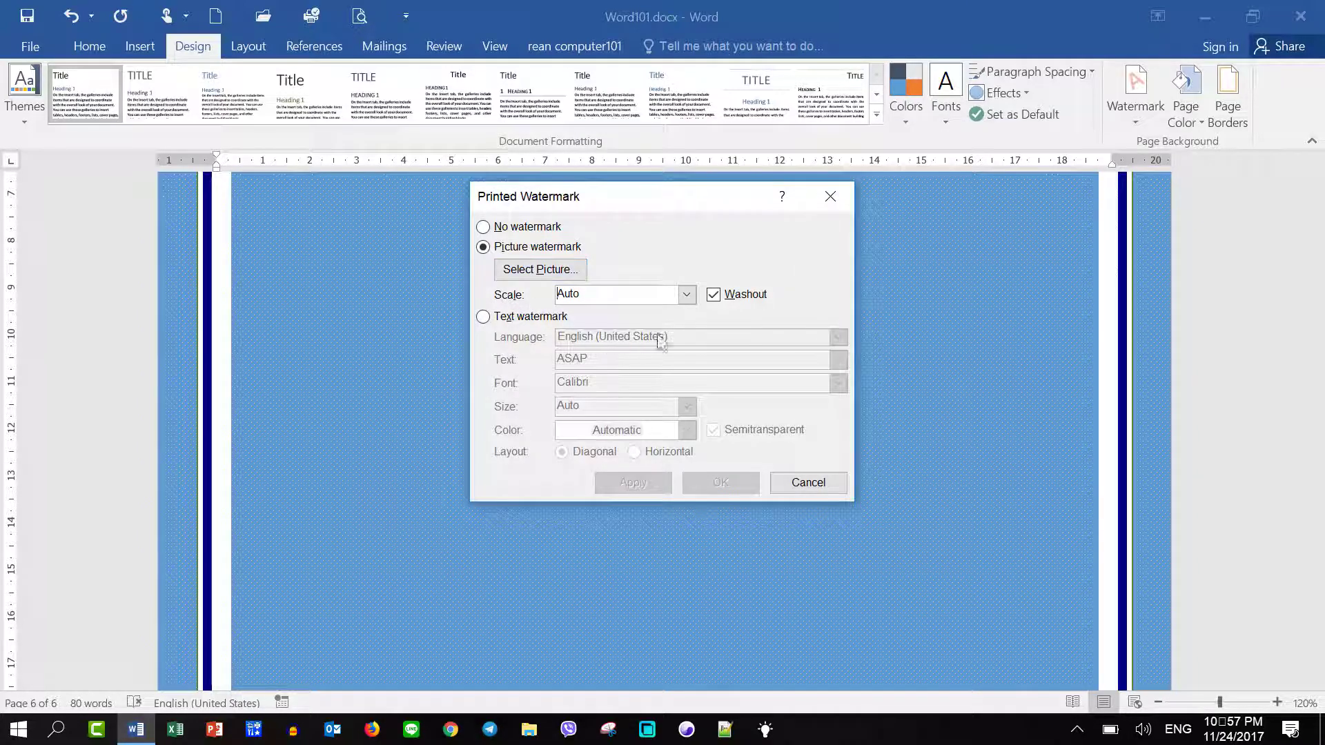
Step: Search Bing images for 'rean computer101', close the empty results, and reopen picture sources
{"action": "left_click", "coordinate": [541, 269]}
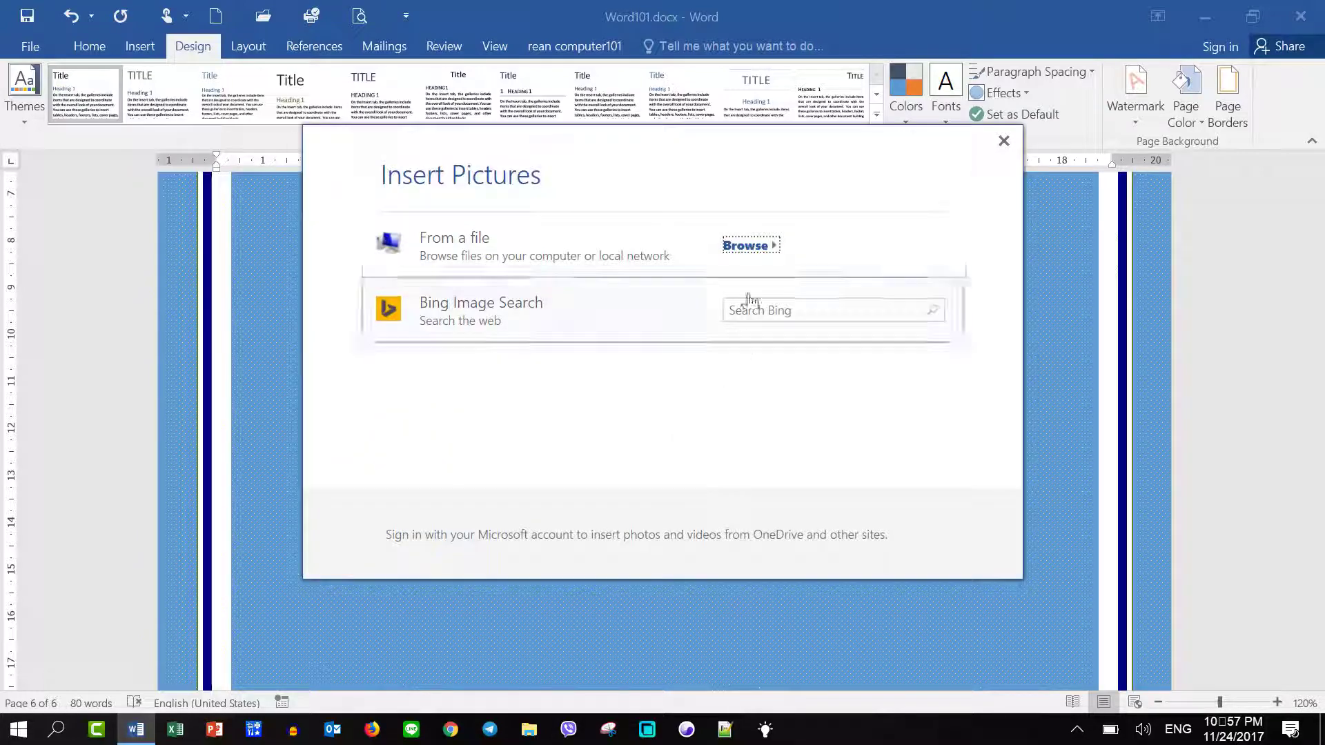
{"action": "left_click", "coordinate": [792, 309]}
{"action": "type", "text": "rean computer101"}
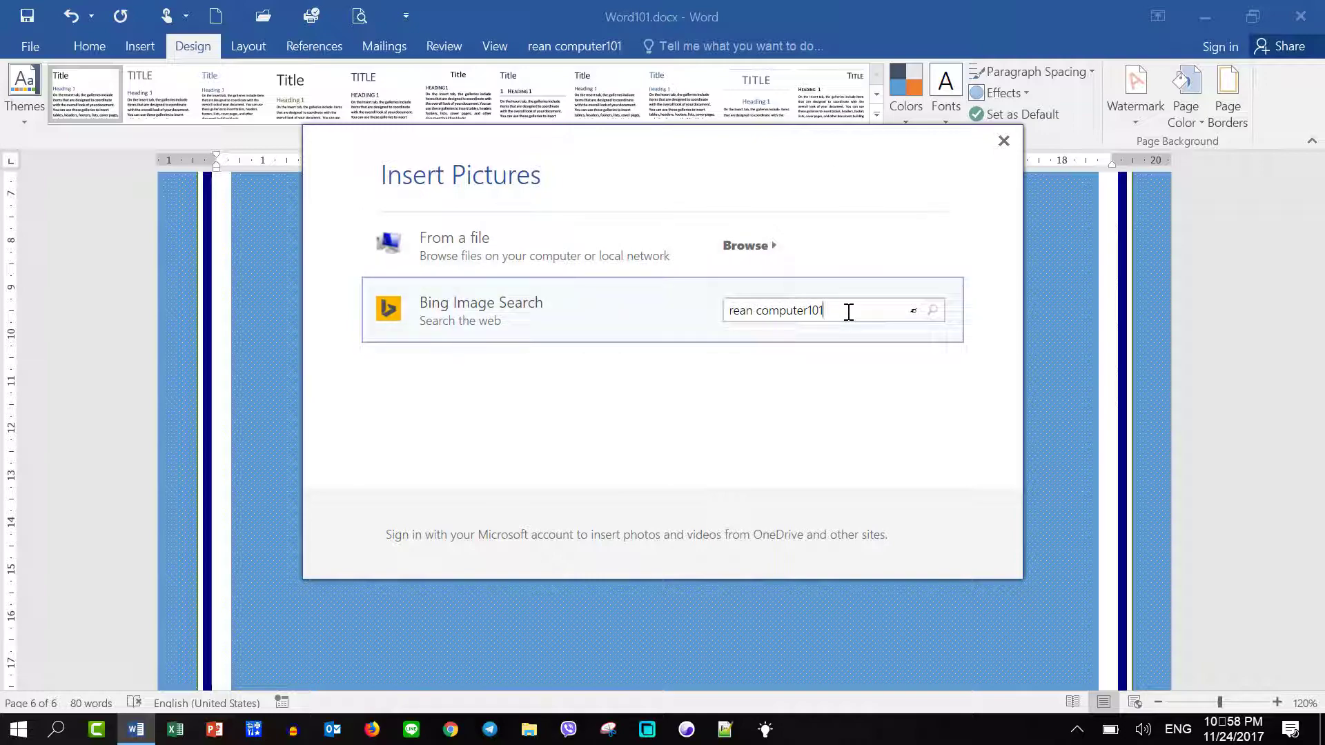
{"action": "key", "text": "Return"}
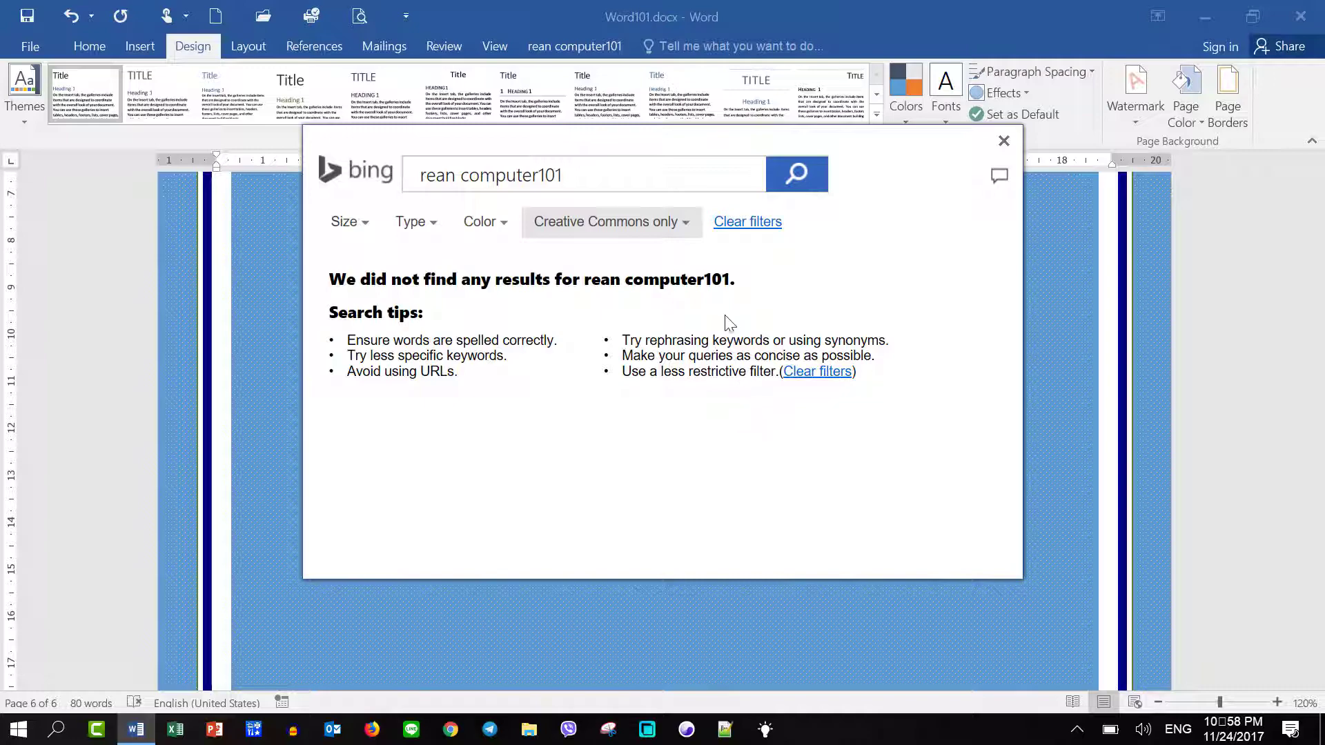
{"action": "left_click", "coordinate": [1002, 140]}
{"action": "left_click", "coordinate": [578, 270]}
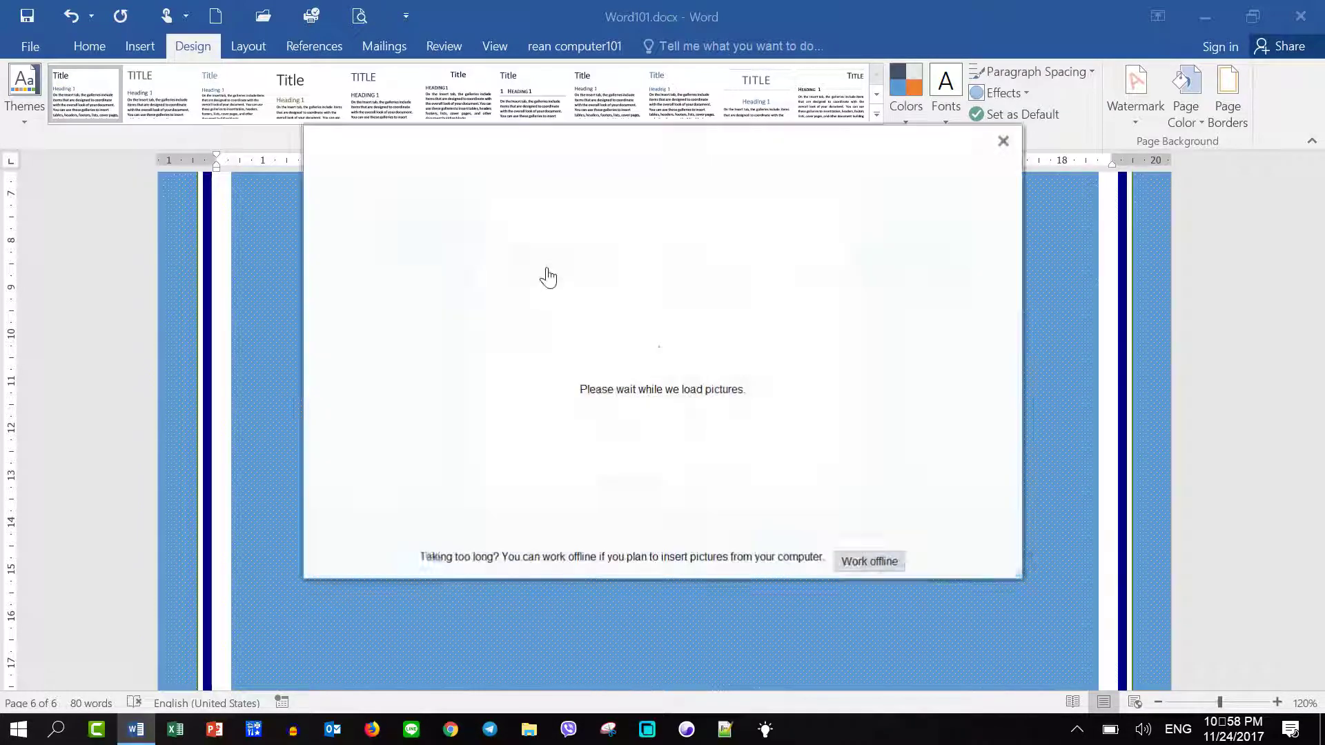
Step: Insert o.PNG from the Desktop pic folder as the picture watermark and confirm
{"action": "left_click", "coordinate": [550, 256]}
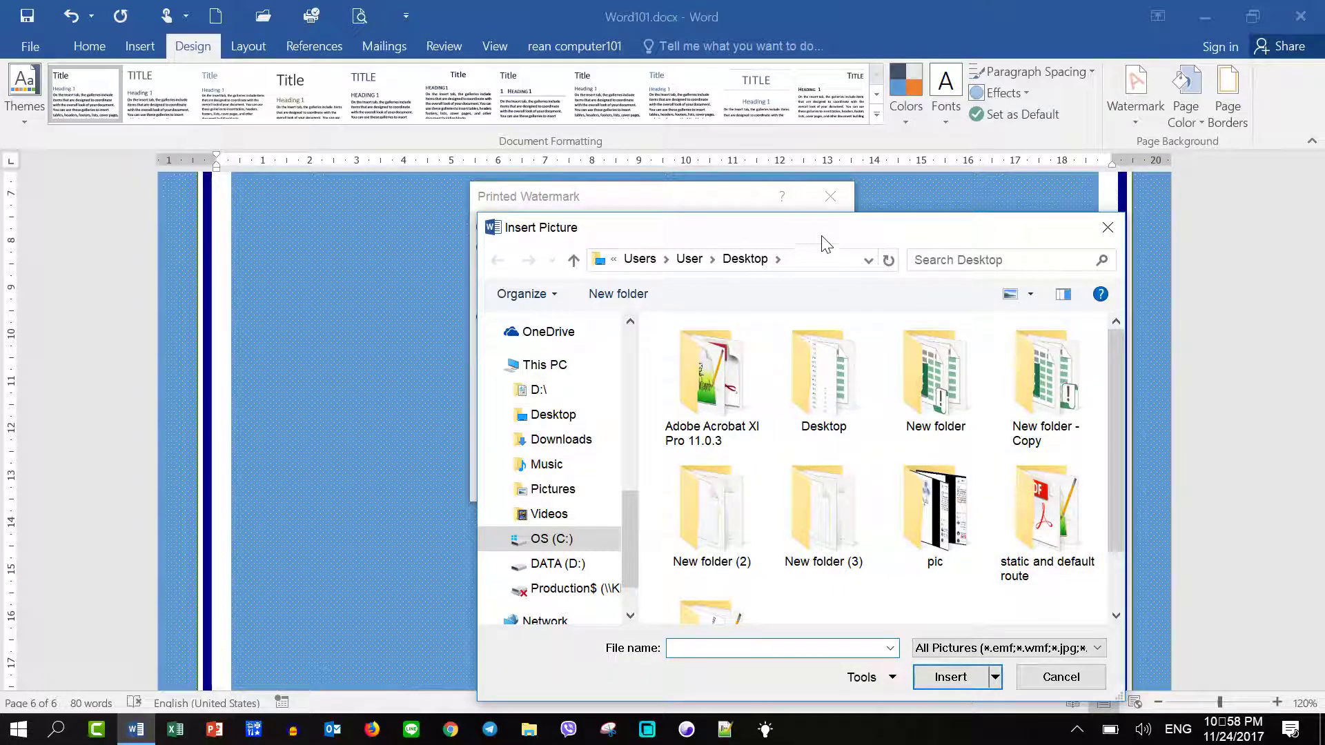
{"action": "left_click_drag", "start_coordinate": [822, 238], "coordinate": [702, 108]}
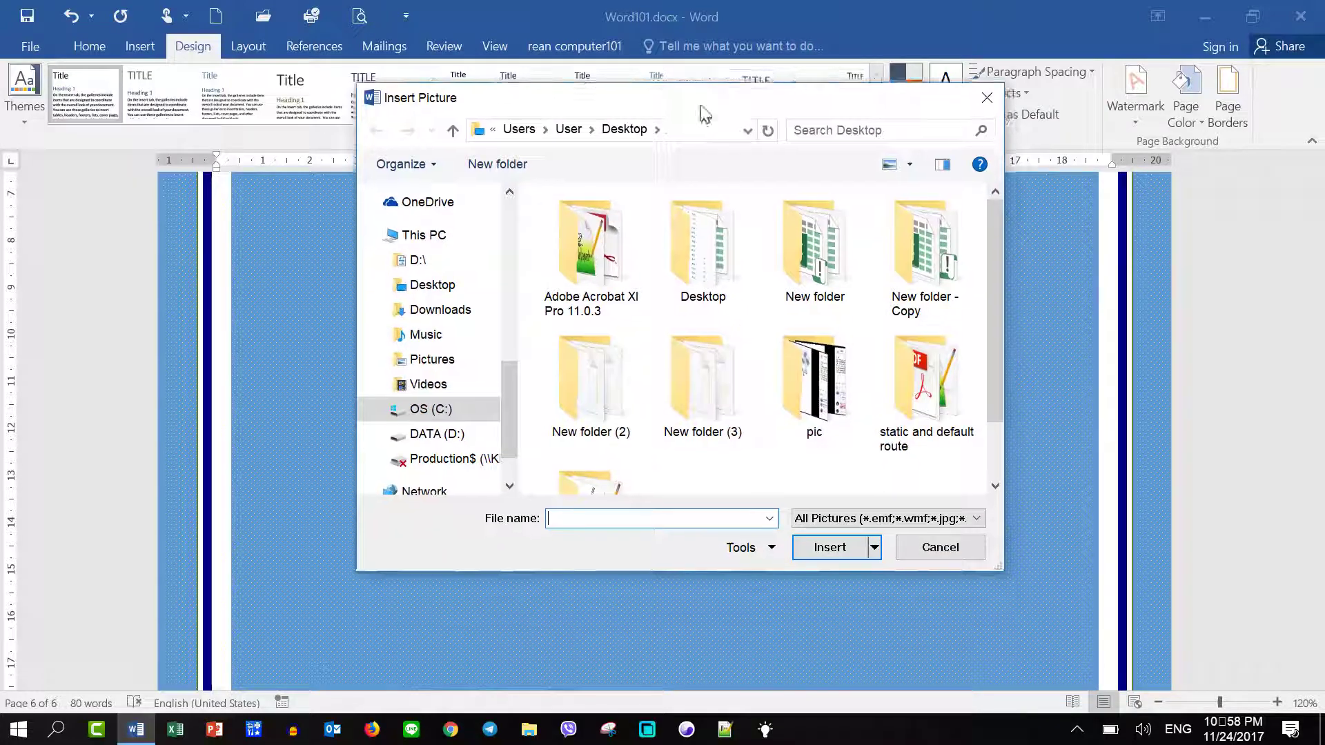
{"action": "double_click", "coordinate": [826, 412]}
{"action": "scroll", "coordinate": [850, 410], "scroll_direction": "down", "scroll_amount": 3}
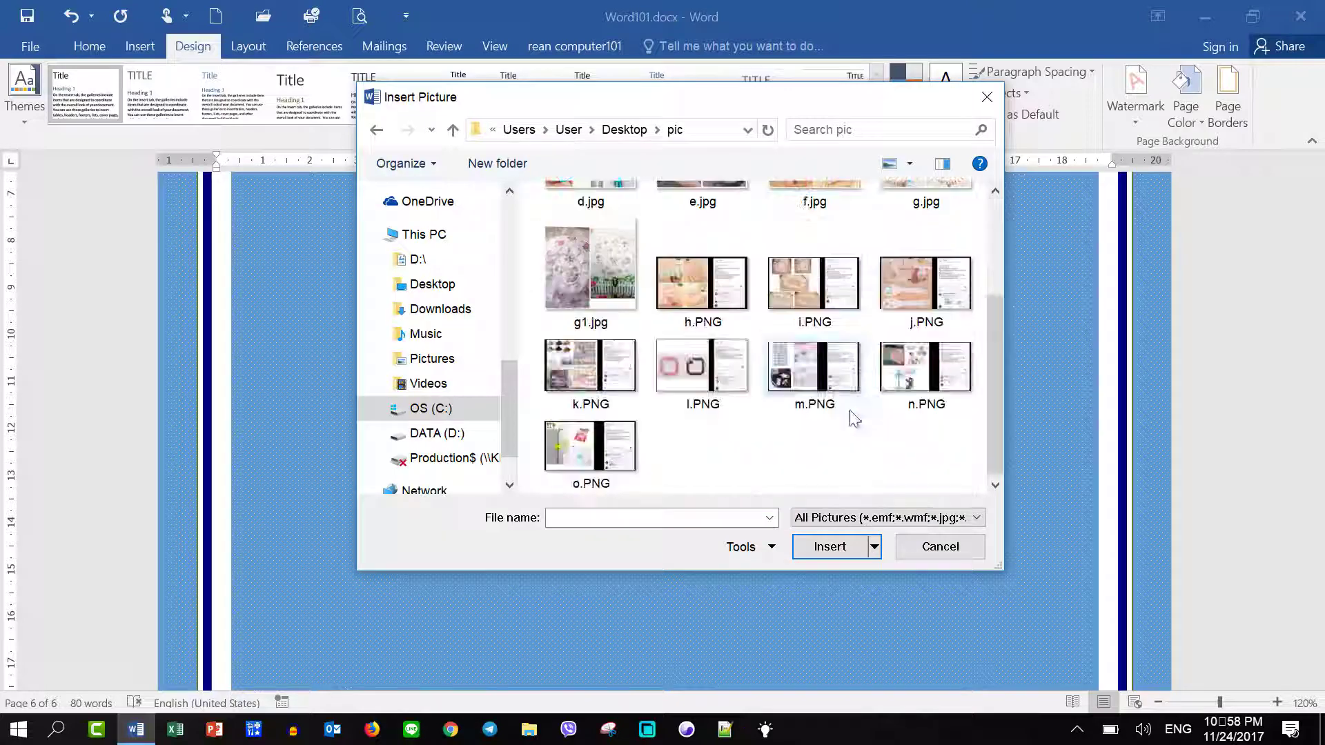
{"action": "left_click", "coordinate": [590, 452]}
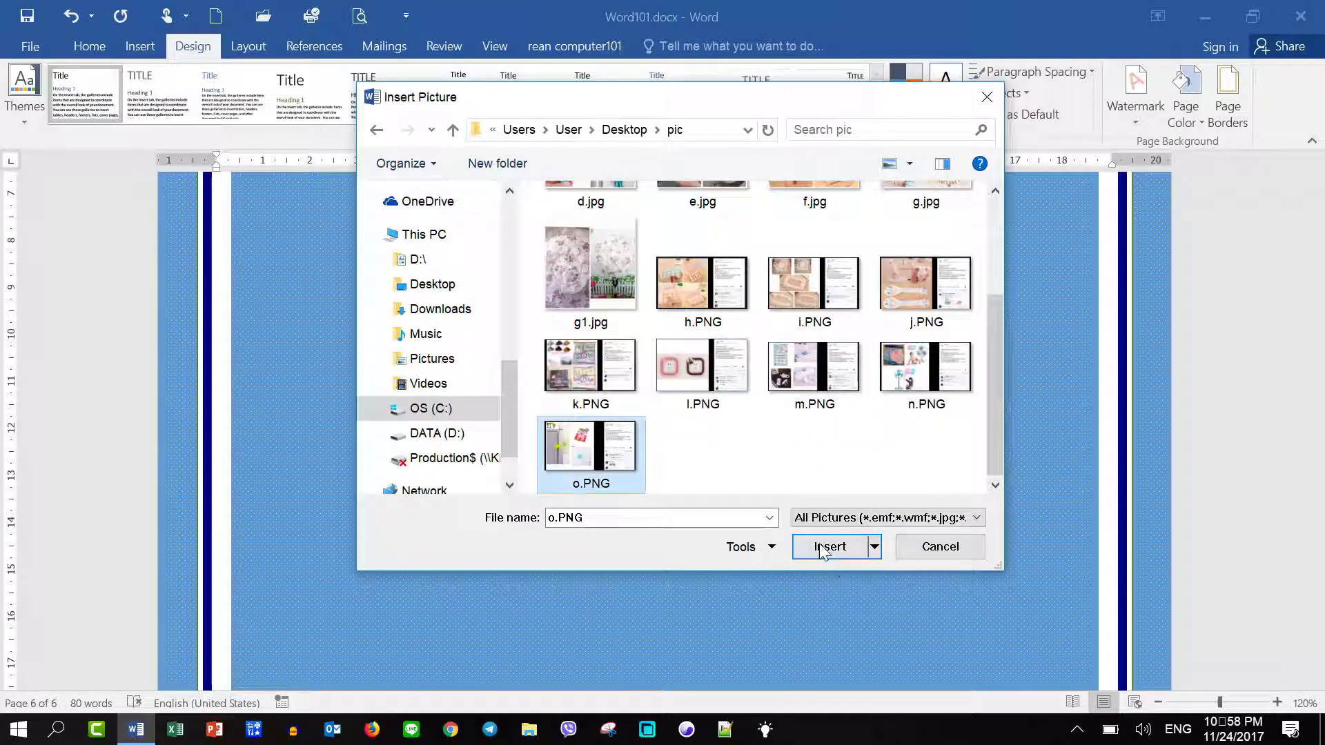
{"action": "left_click", "coordinate": [822, 547]}
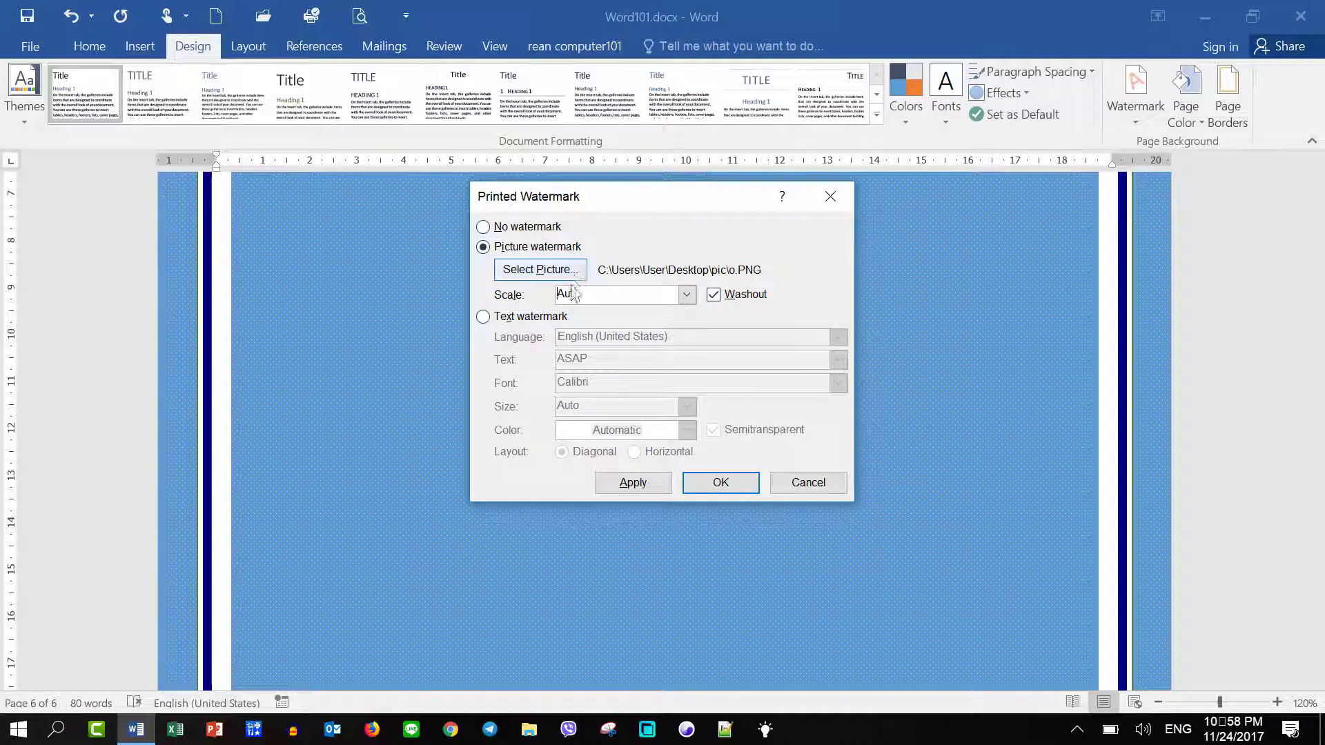
{"action": "left_click", "coordinate": [719, 483]}
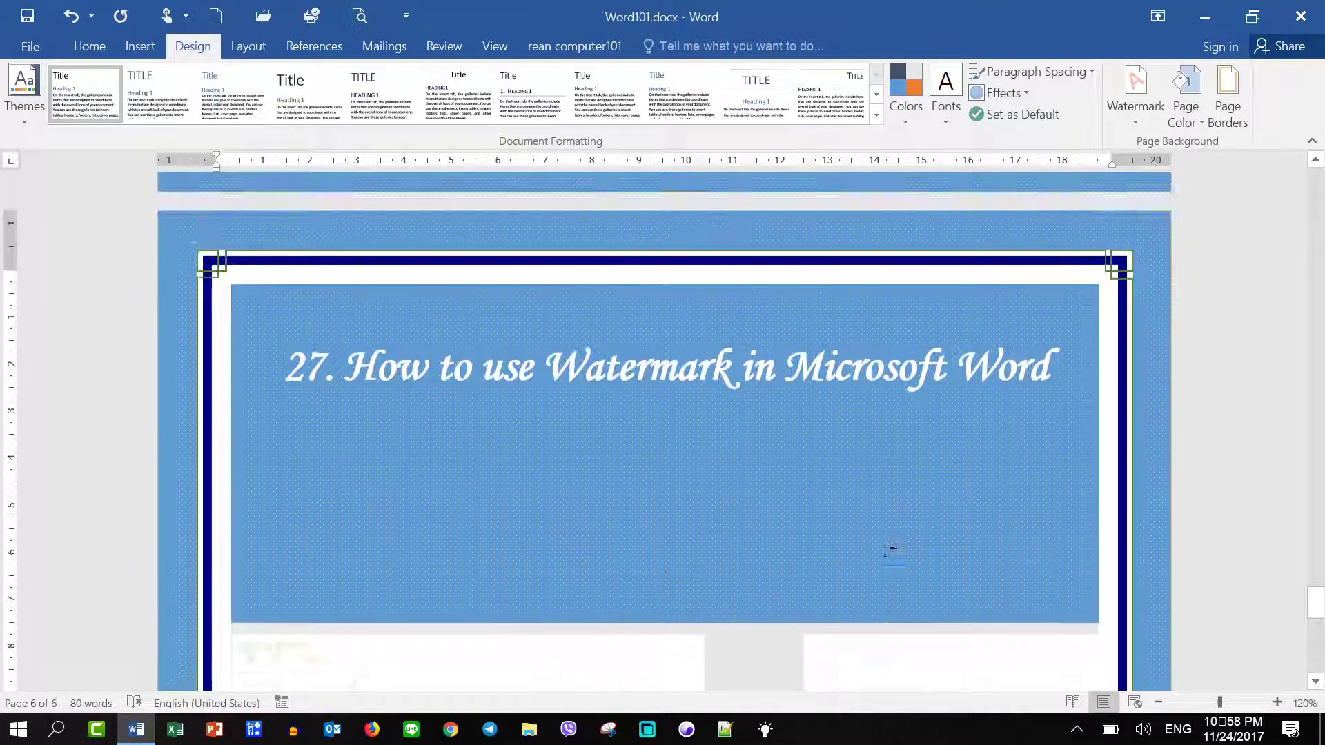
Step: Set the o.PNG picture watermark scale to 50% with Washout turned off
{"action": "scroll", "coordinate": [889, 549], "scroll_direction": "down", "scroll_amount": 6}
{"action": "scroll", "coordinate": [894, 550], "scroll_direction": "down", "scroll_amount": 5}
{"action": "scroll", "coordinate": [901, 550], "scroll_direction": "down", "scroll_amount": 1}
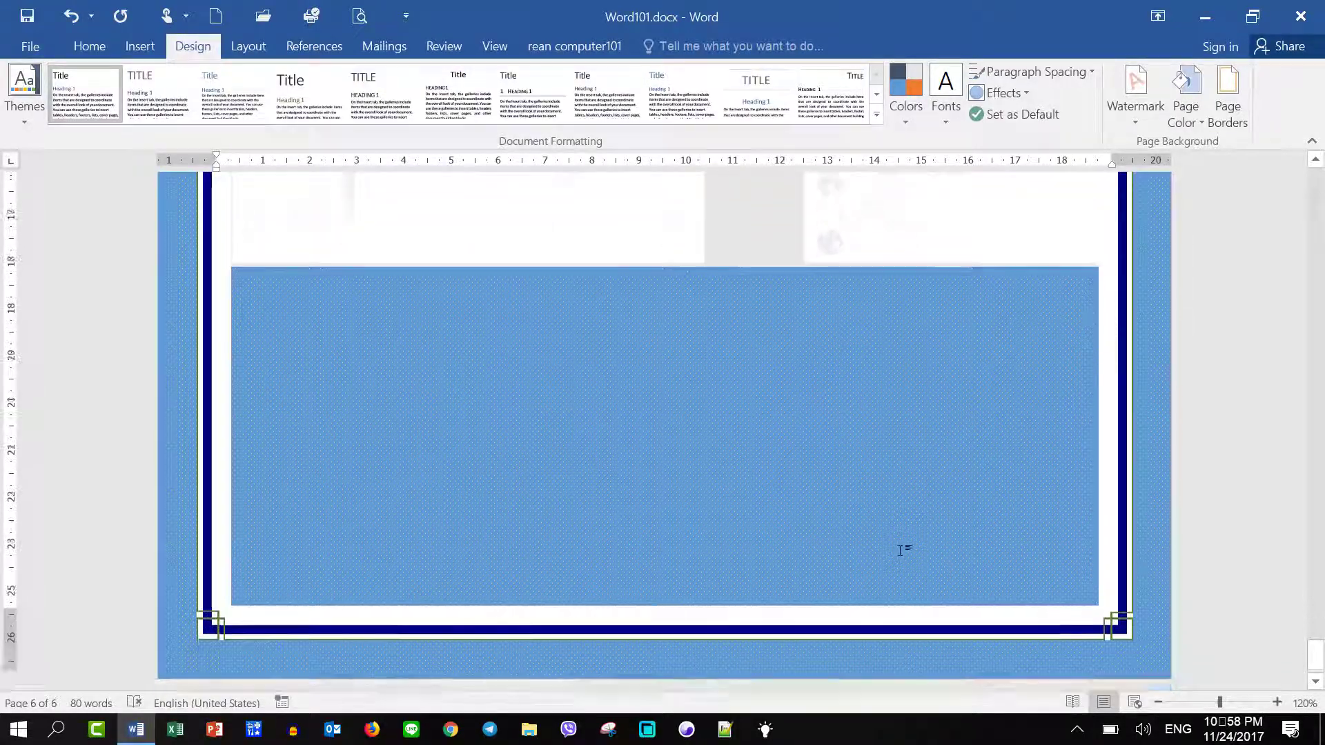
{"action": "scroll", "coordinate": [904, 548], "scroll_direction": "up", "scroll_amount": 6}
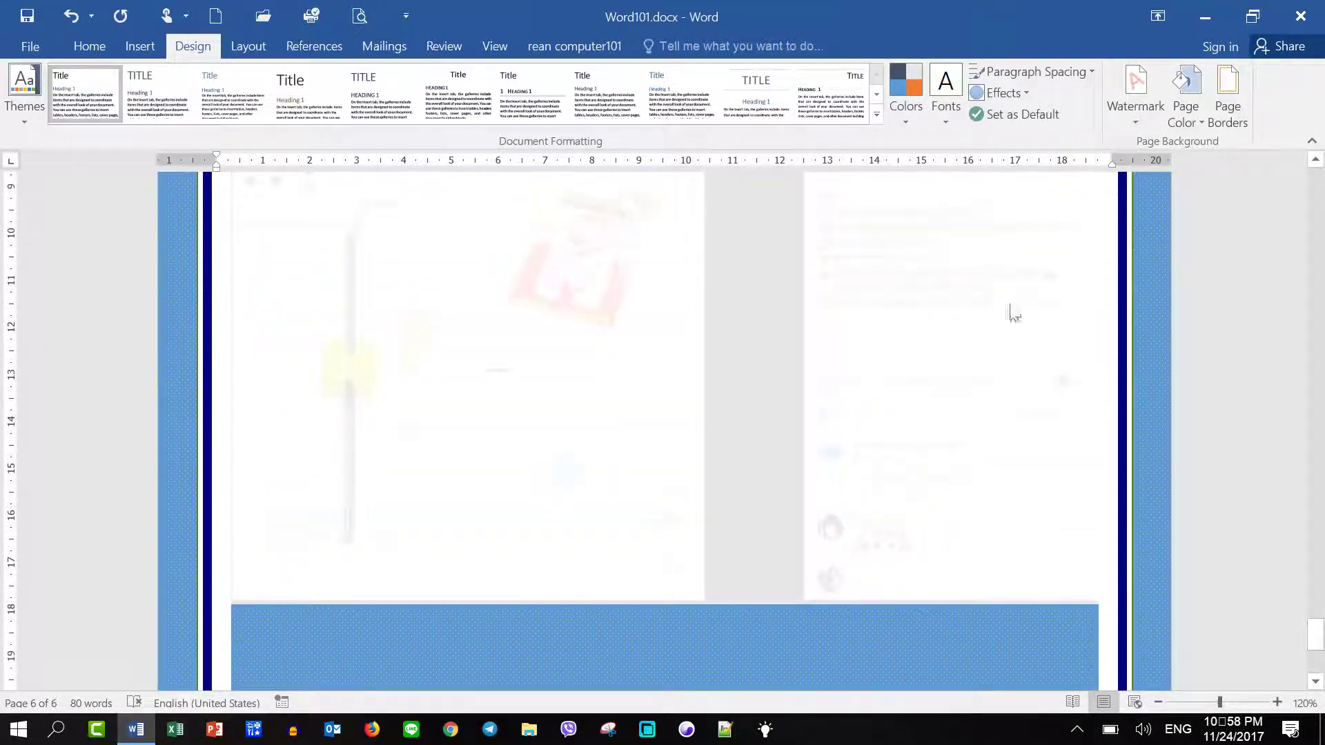
{"action": "left_click", "coordinate": [1146, 112]}
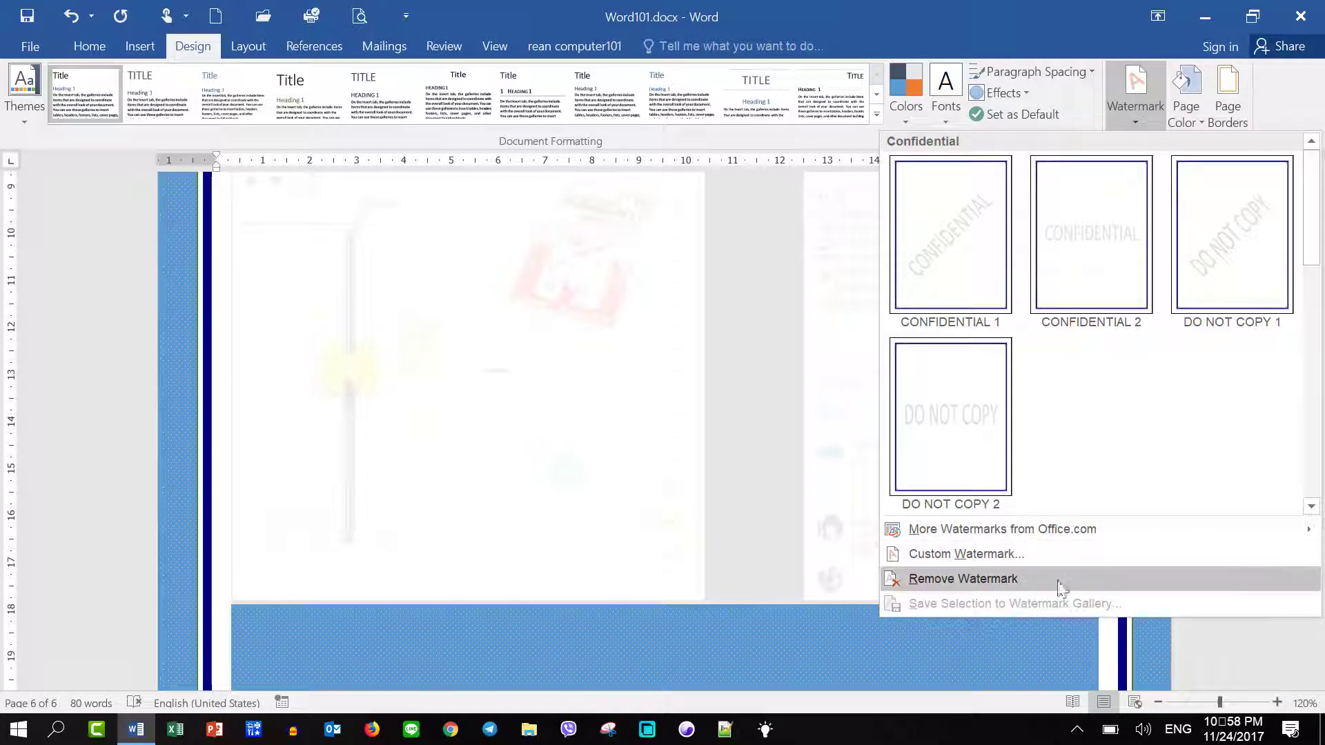
{"action": "left_click", "coordinate": [1019, 552]}
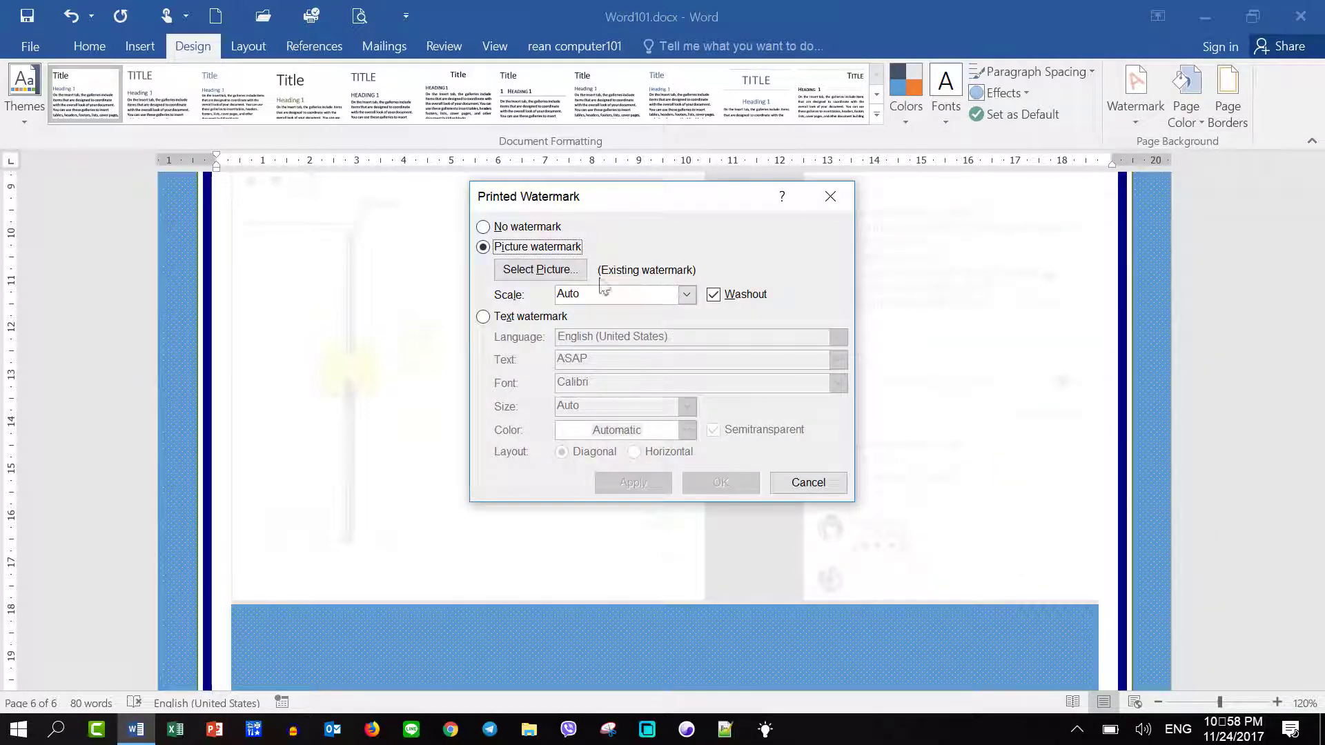
{"action": "left_click", "coordinate": [686, 295]}
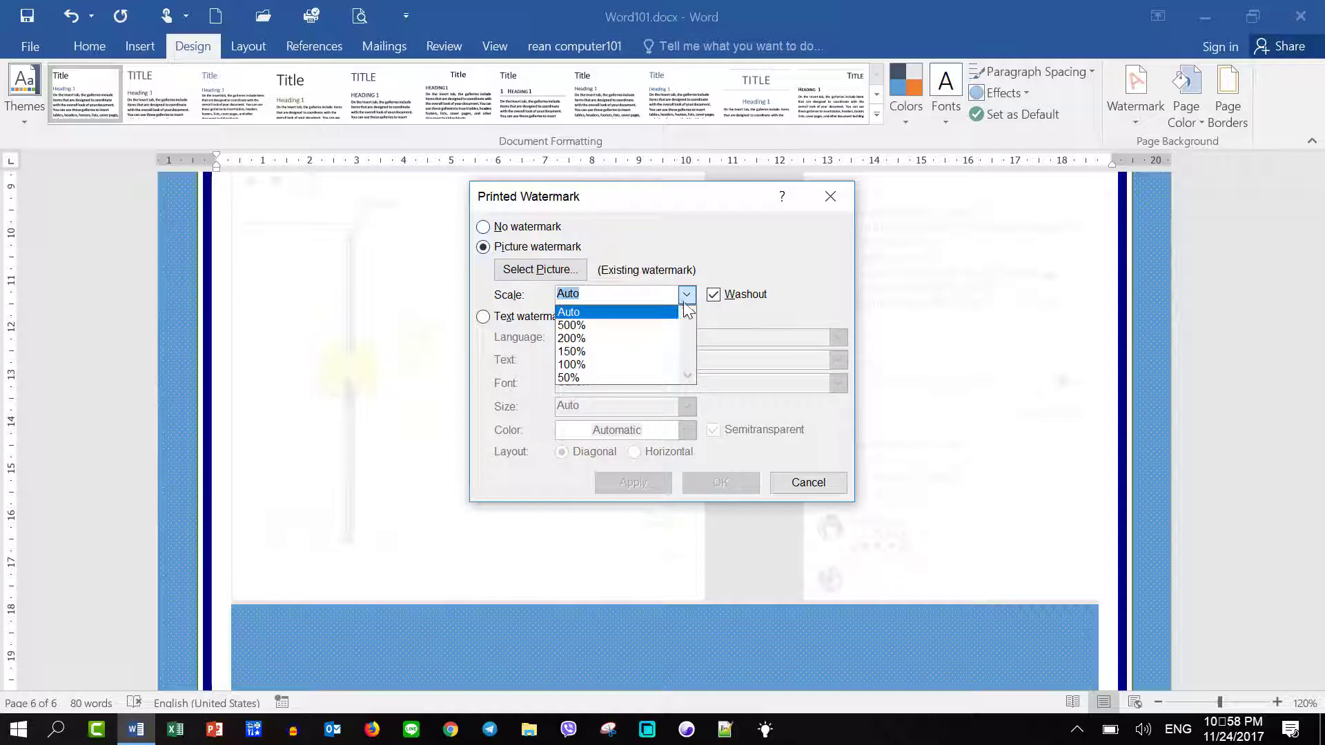
{"action": "left_click", "coordinate": [614, 377]}
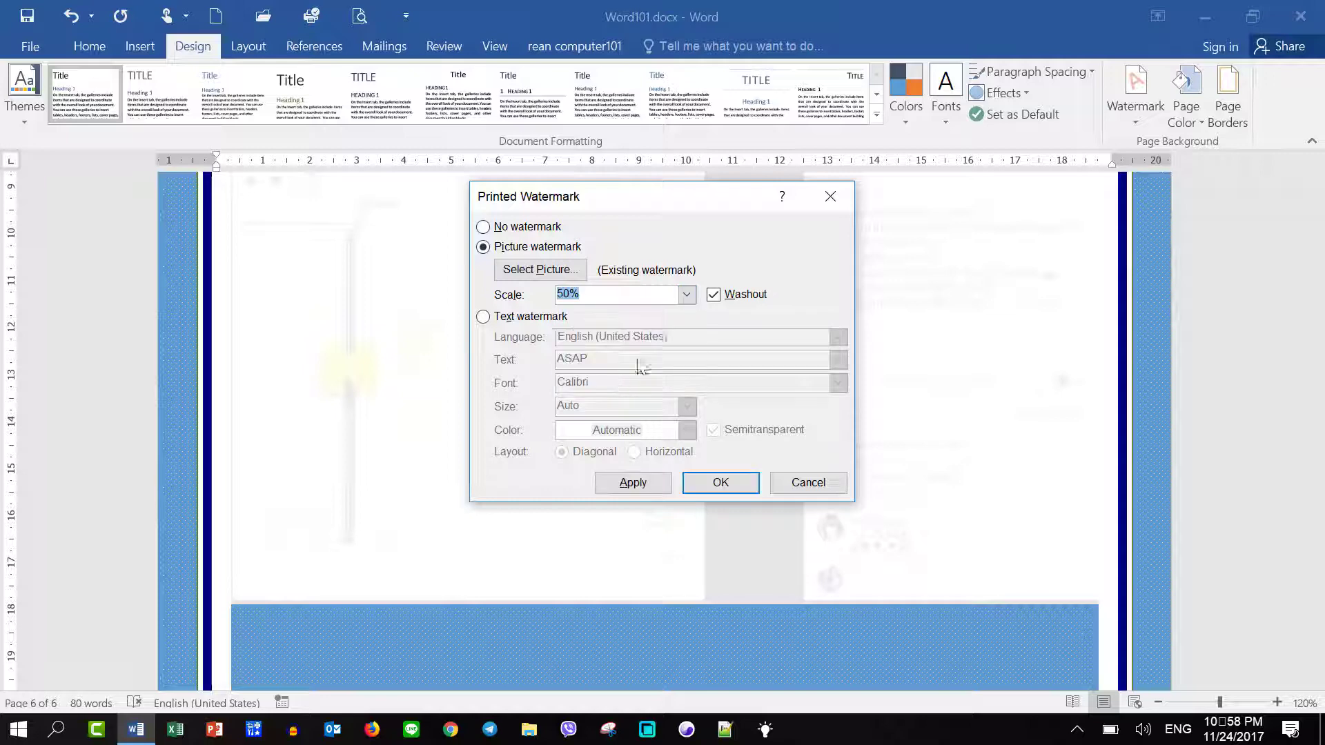
{"action": "left_click", "coordinate": [713, 296]}
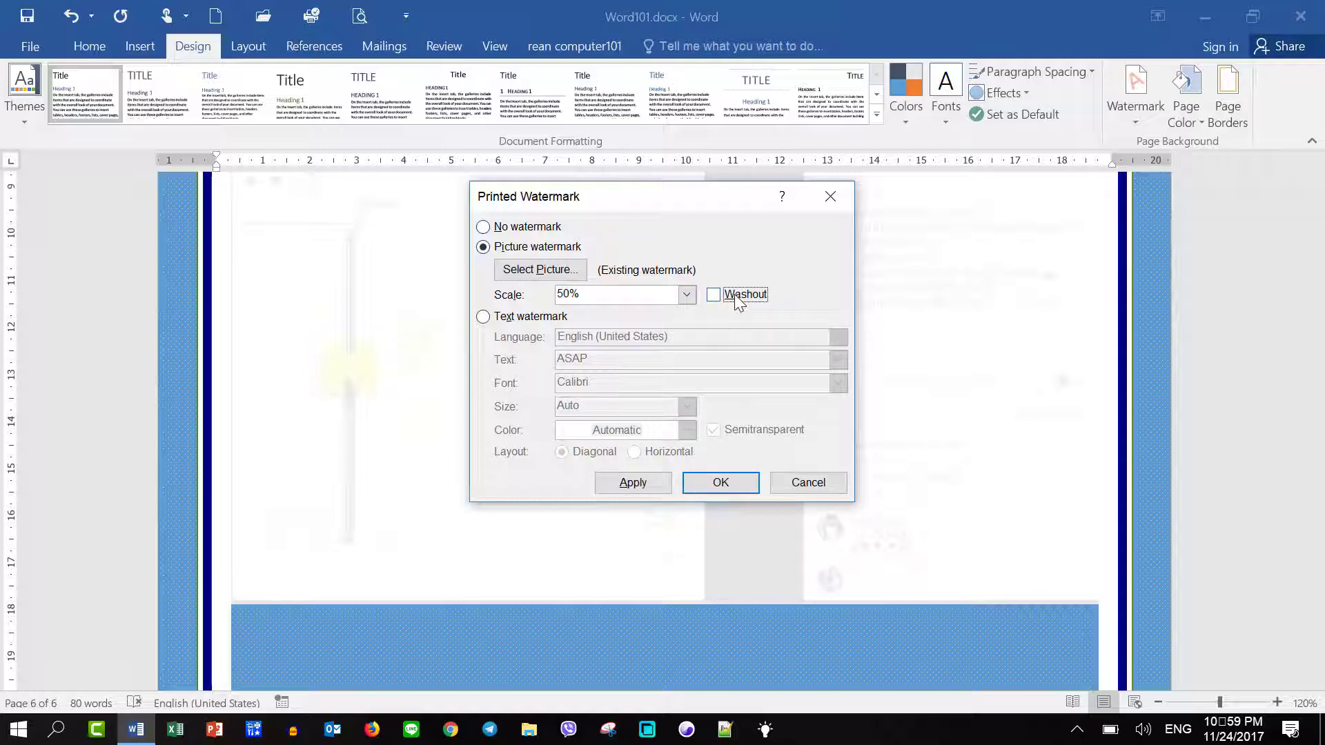
{"action": "left_click", "coordinate": [738, 480]}
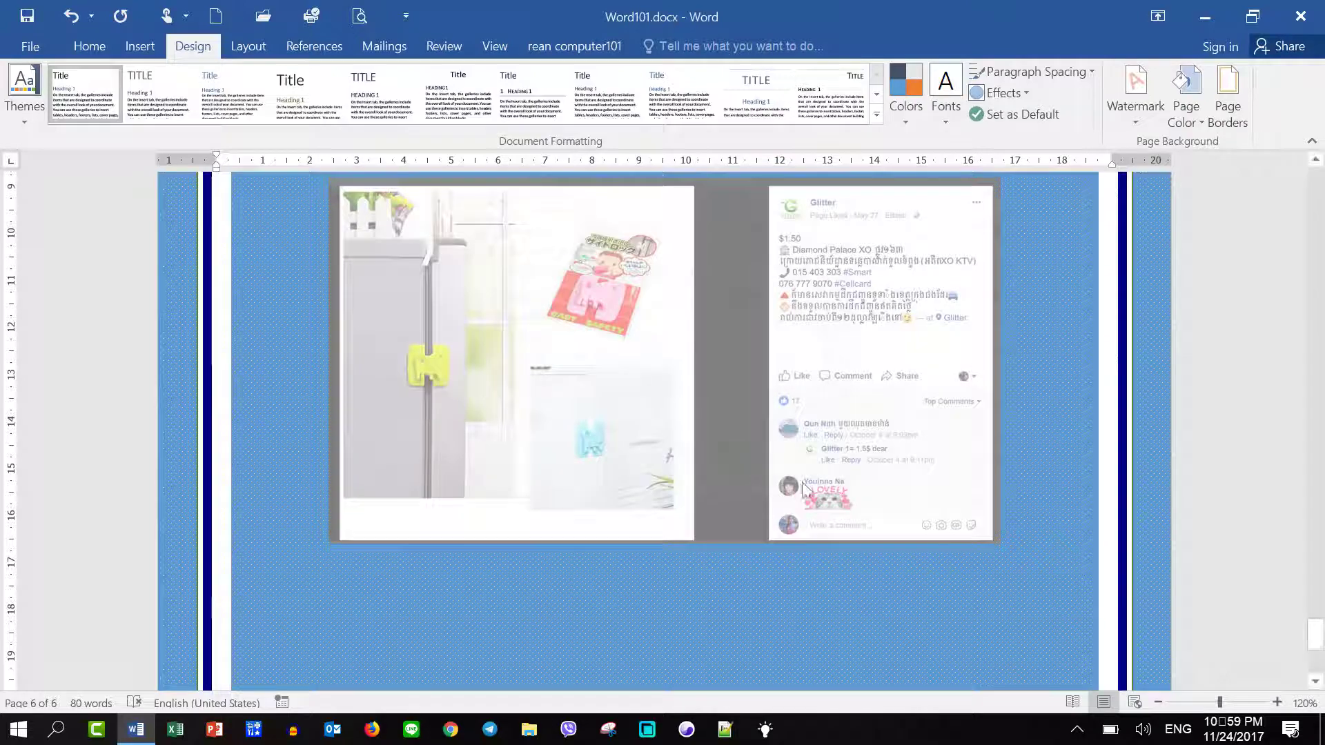
Step: In Custom Watermark, select the Text watermark option, defaulting to diagonal ASAP
{"action": "scroll", "coordinate": [858, 474], "scroll_direction": "down", "scroll_amount": 3}
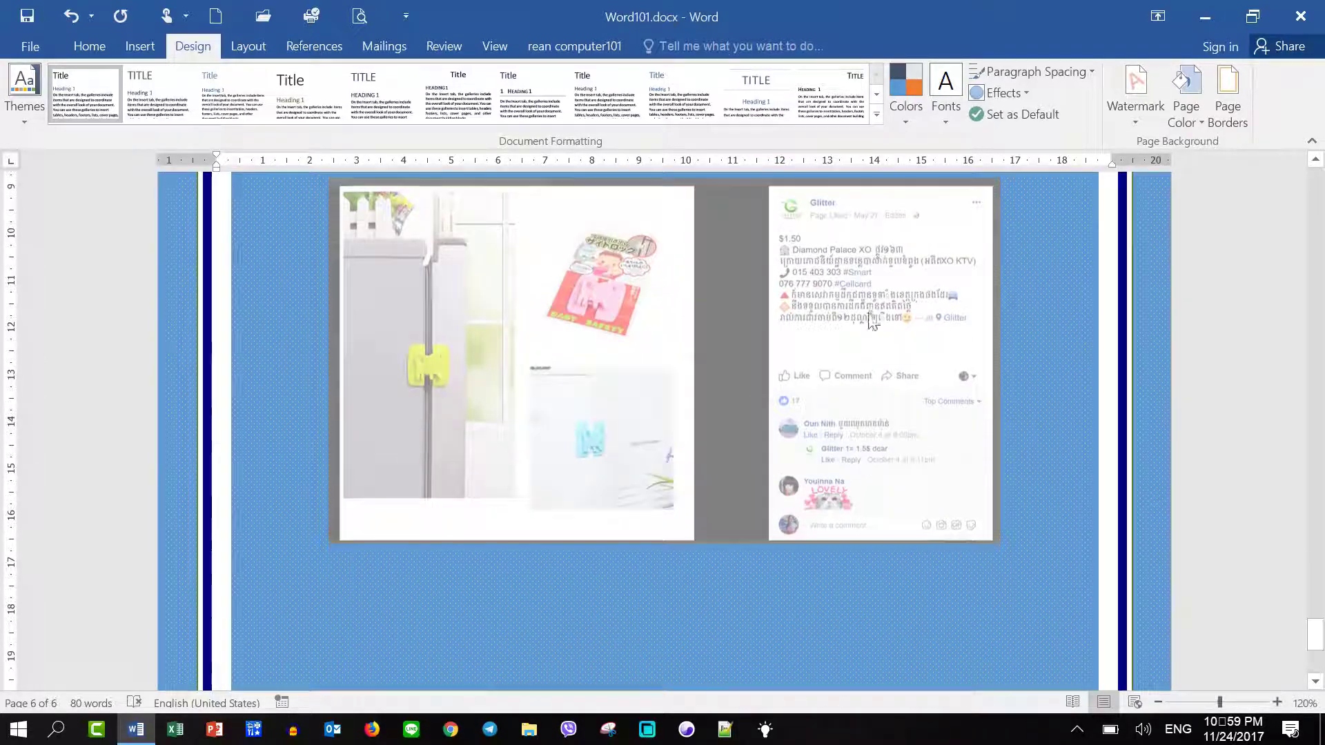
{"action": "scroll", "coordinate": [828, 491], "scroll_direction": "down", "scroll_amount": 2}
{"action": "scroll", "coordinate": [846, 438], "scroll_direction": "down", "scroll_amount": 5}
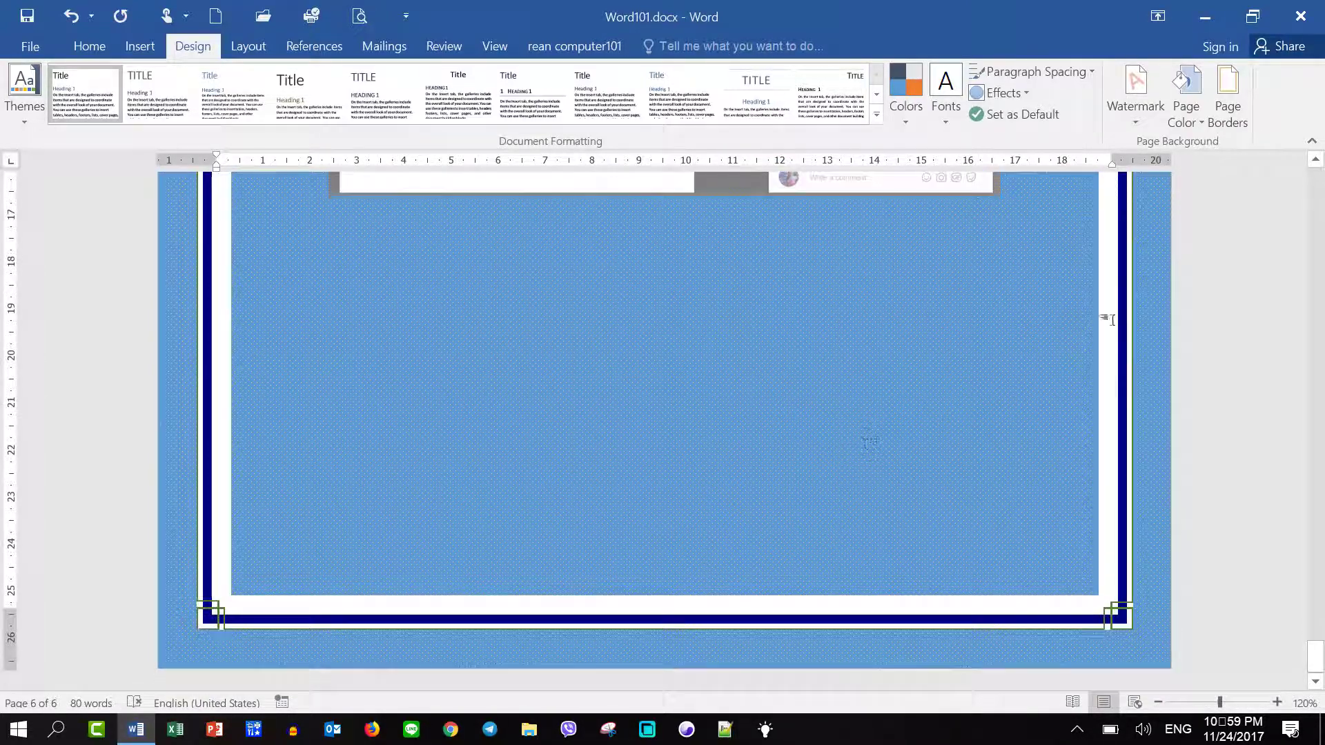
{"action": "left_click", "coordinate": [1136, 112]}
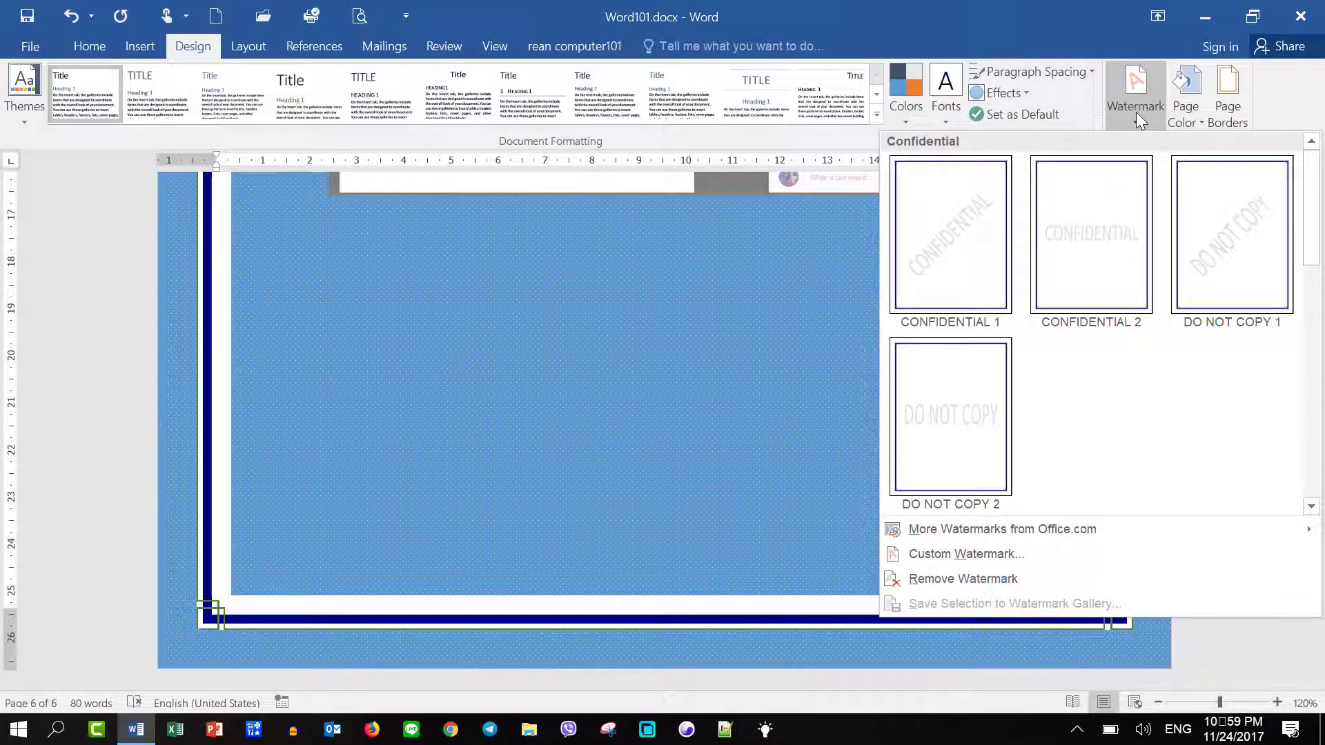
{"action": "left_click", "coordinate": [991, 552]}
{"action": "left_click_drag", "start_coordinate": [698, 199], "coordinate": [755, 144]}
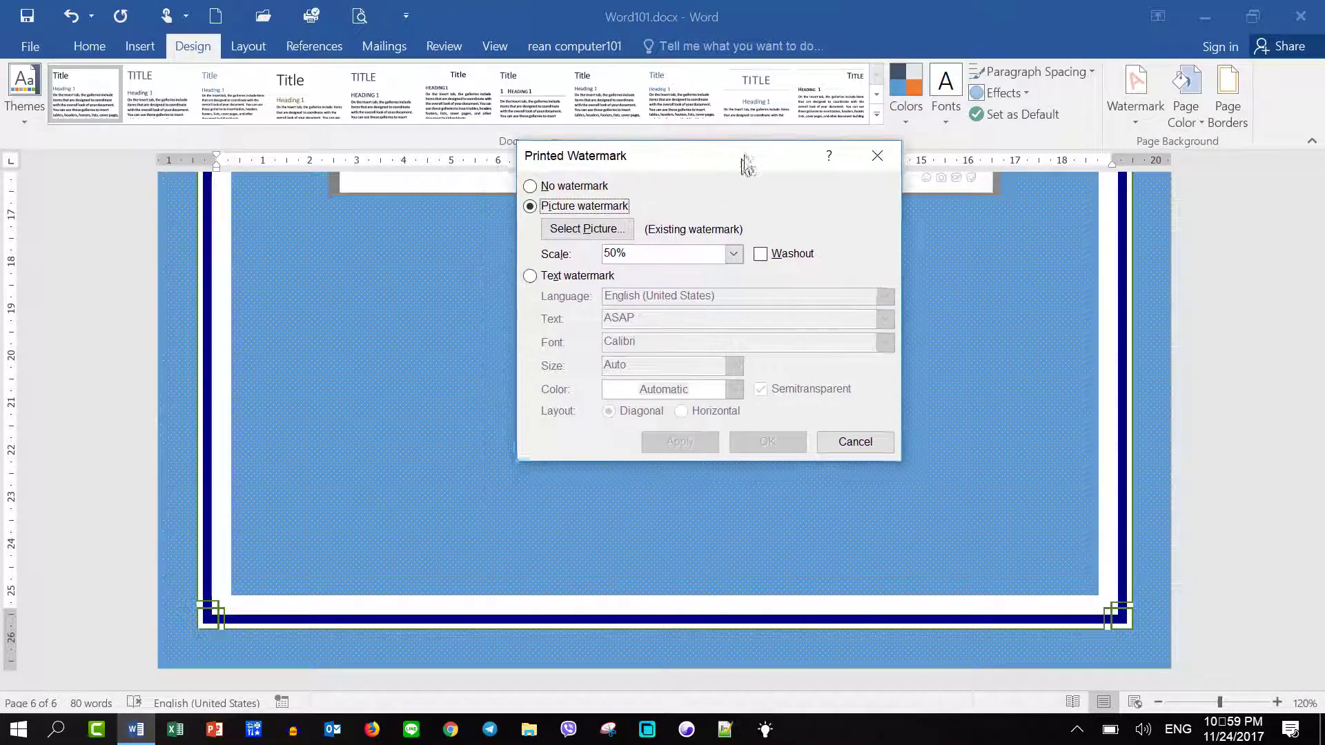
{"action": "left_click", "coordinate": [587, 264]}
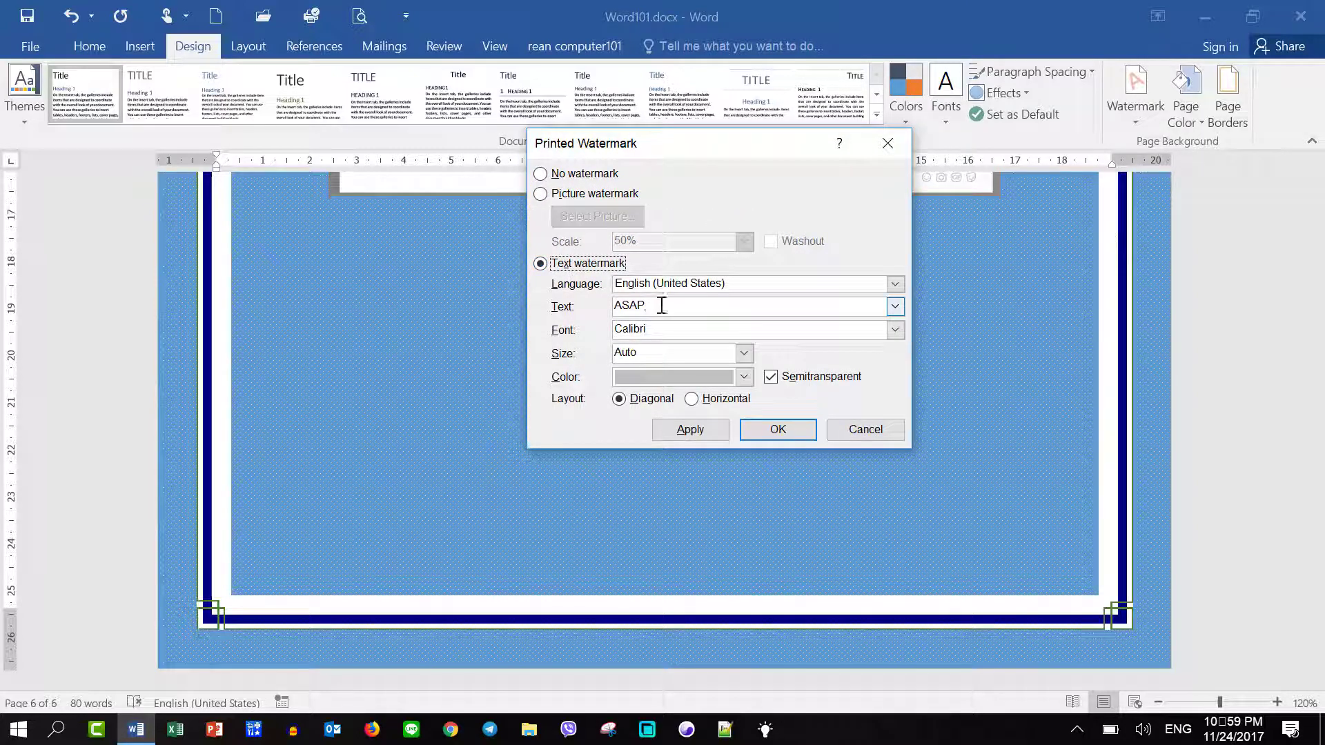
Step: Replace the watermark text ASAP with 'rean computer101' in Times New Roman and apply
{"action": "left_click", "coordinate": [614, 306]}
{"action": "double_click", "coordinate": [601, 308]}
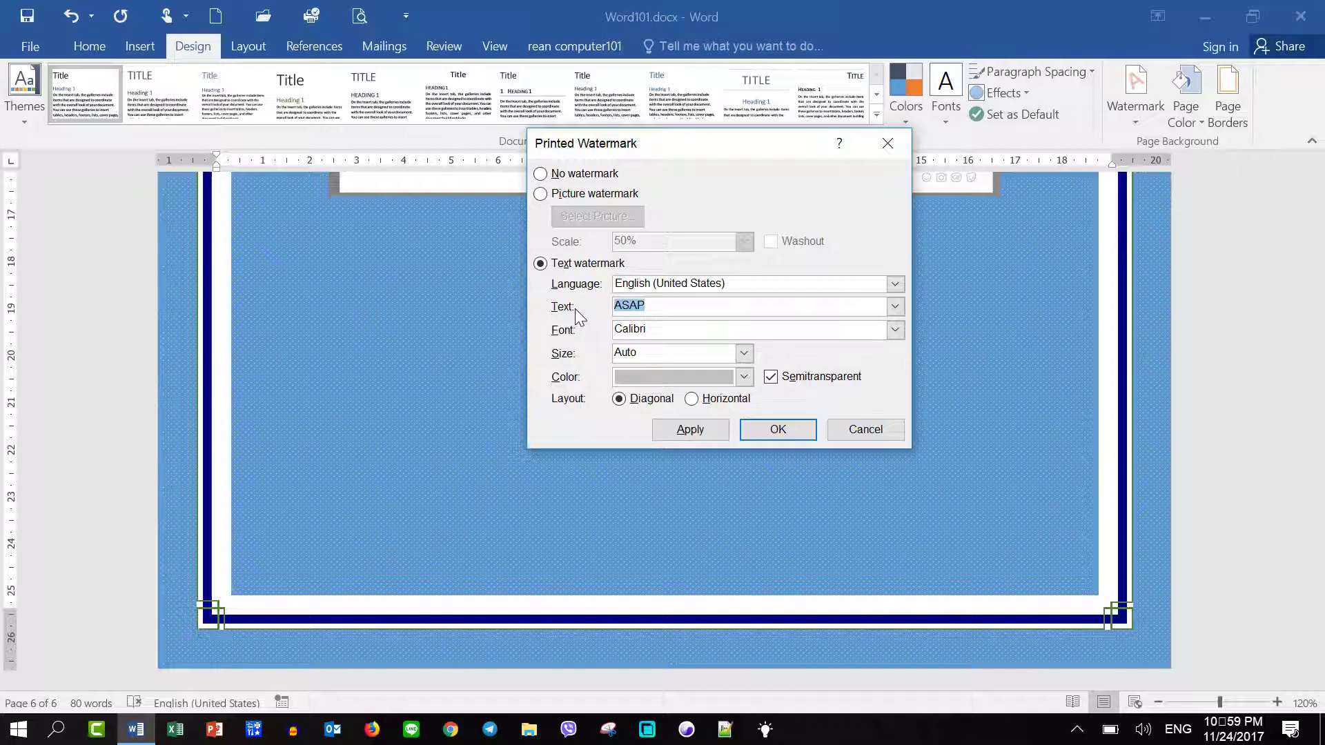
{"action": "type", "text": "r"}
{"action": "type", "text": "ean comp"}
{"action": "type", "text": "uter101"}
{"action": "left_click", "coordinate": [895, 329]}
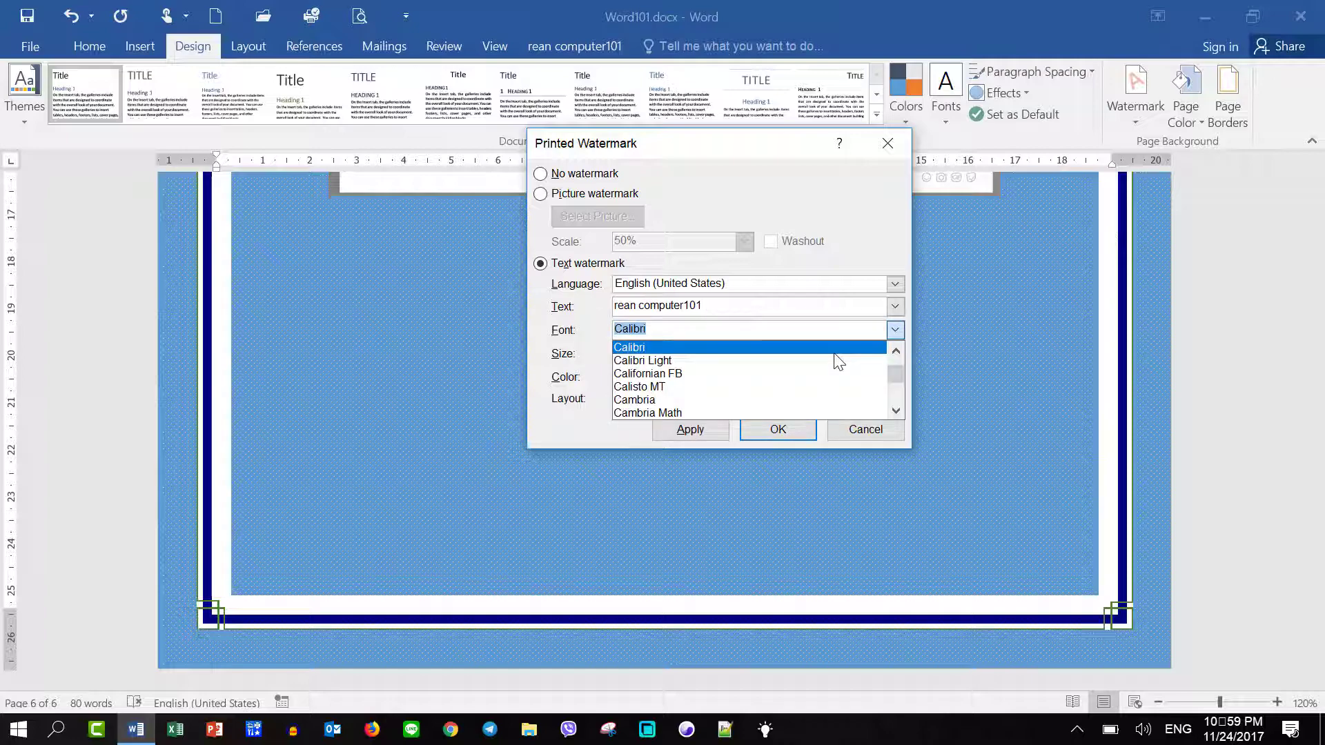
{"action": "type", "text": "t"}
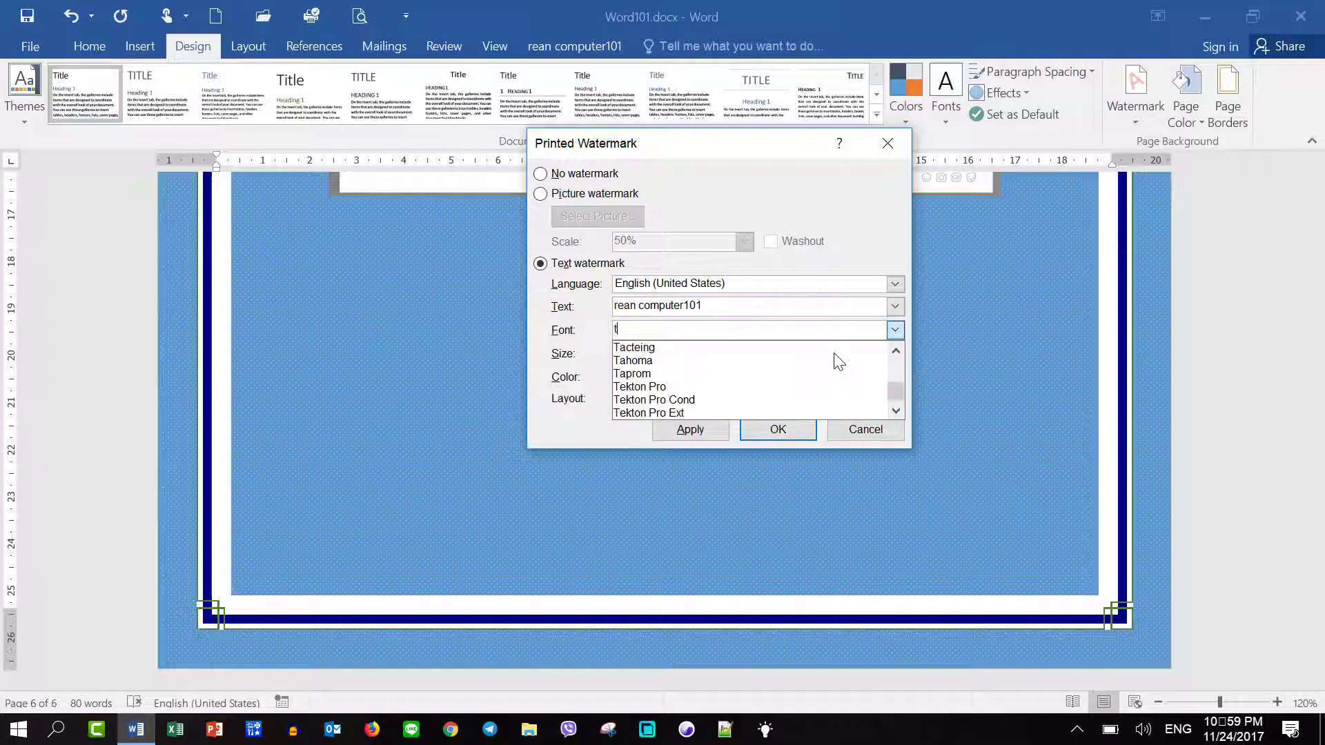
{"action": "type", "text": "imes New Roman"}
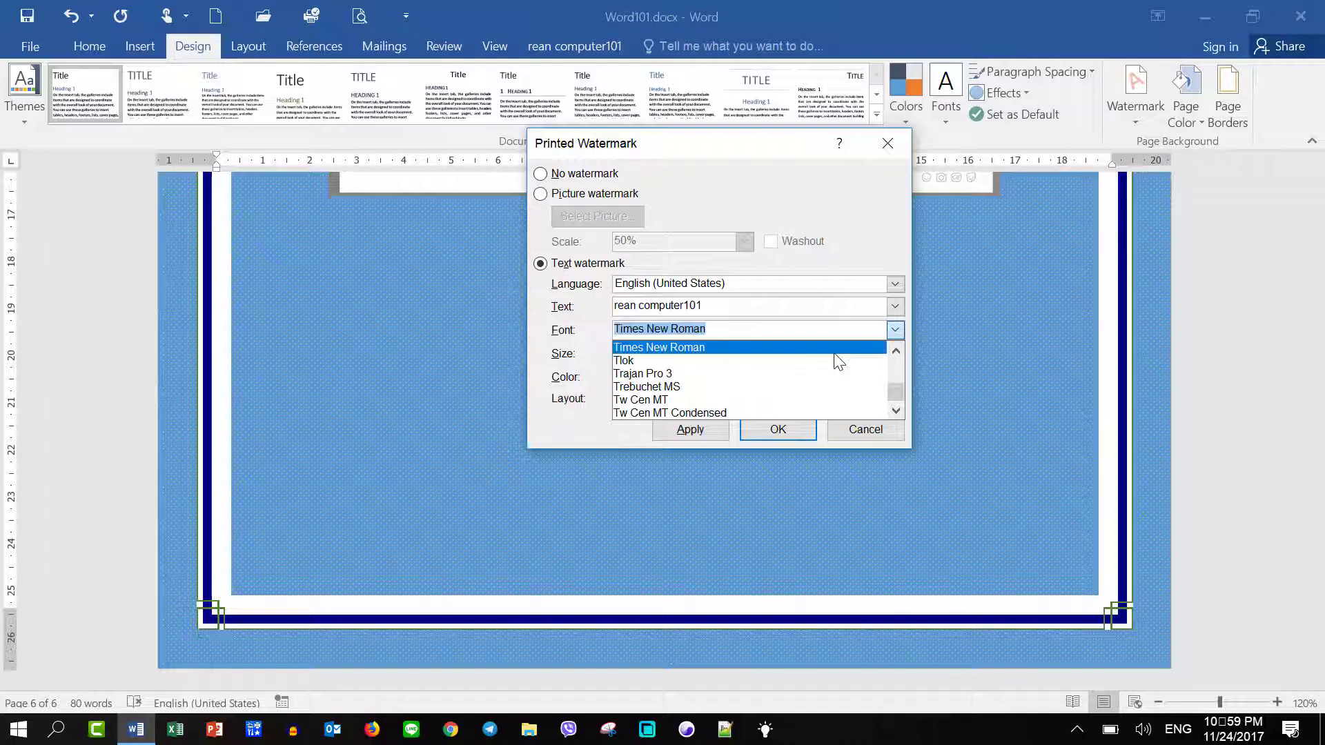
{"action": "left_click", "coordinate": [765, 349]}
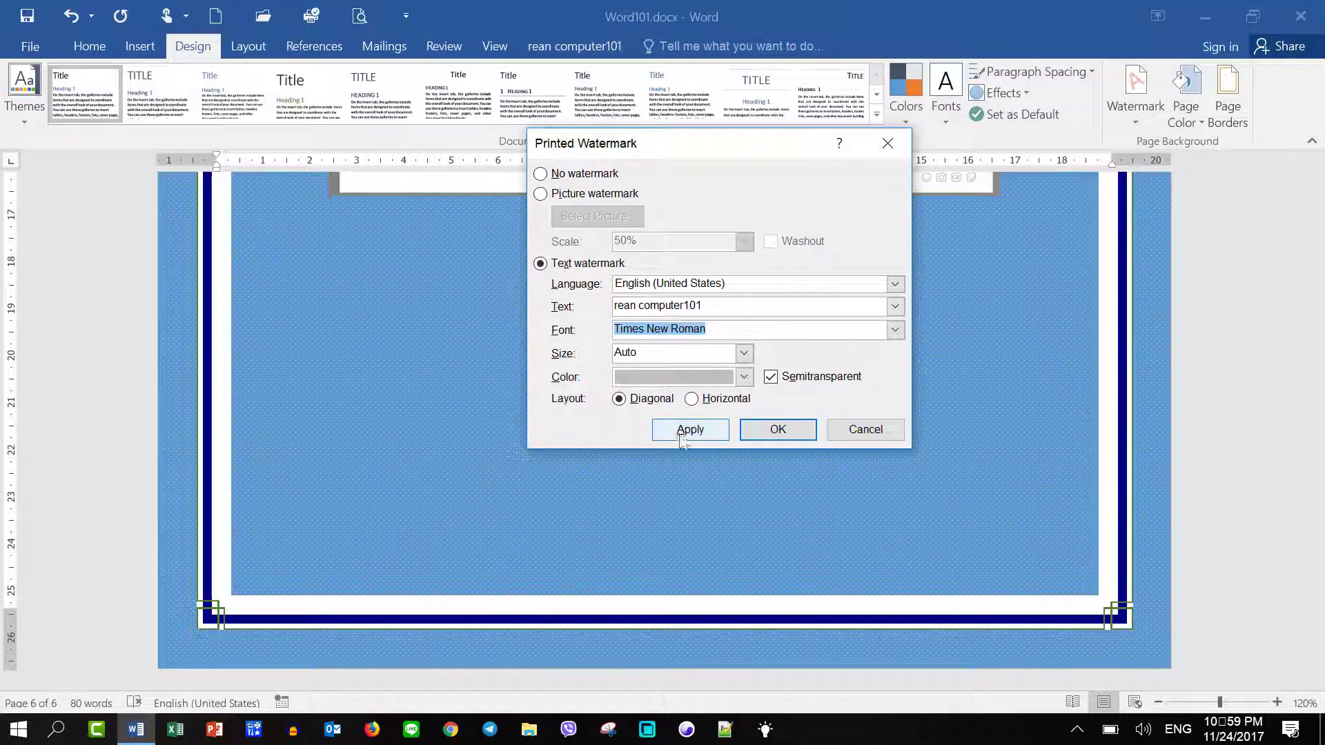
{"action": "left_click", "coordinate": [778, 431]}
Step: Scroll through the pages to inspect the diagonal 'rean computer101' watermark
{"action": "scroll", "coordinate": [752, 483], "scroll_direction": "up", "scroll_amount": 1}
{"action": "scroll", "coordinate": [718, 521], "scroll_direction": "up", "scroll_amount": 3}
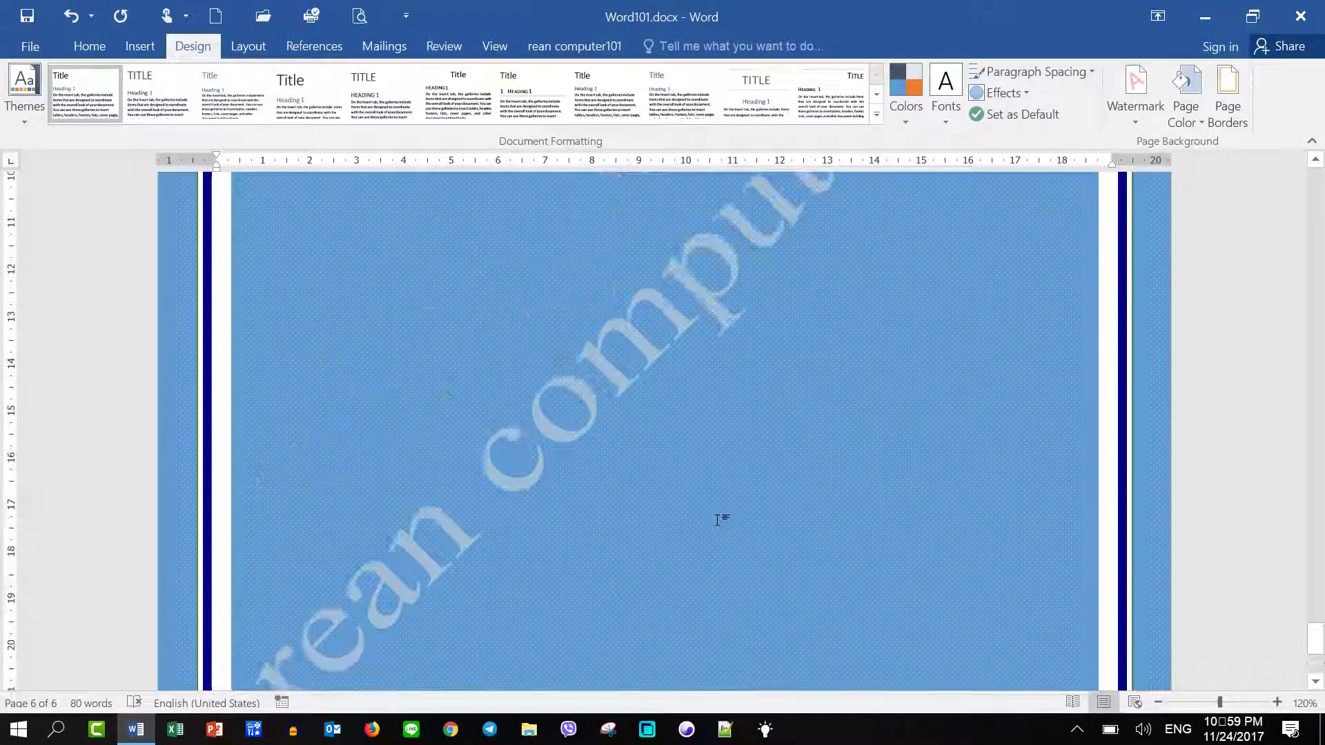
{"action": "scroll", "coordinate": [717, 519], "scroll_direction": "up", "scroll_amount": 5}
{"action": "scroll", "coordinate": [718, 518], "scroll_direction": "up", "scroll_amount": 5}
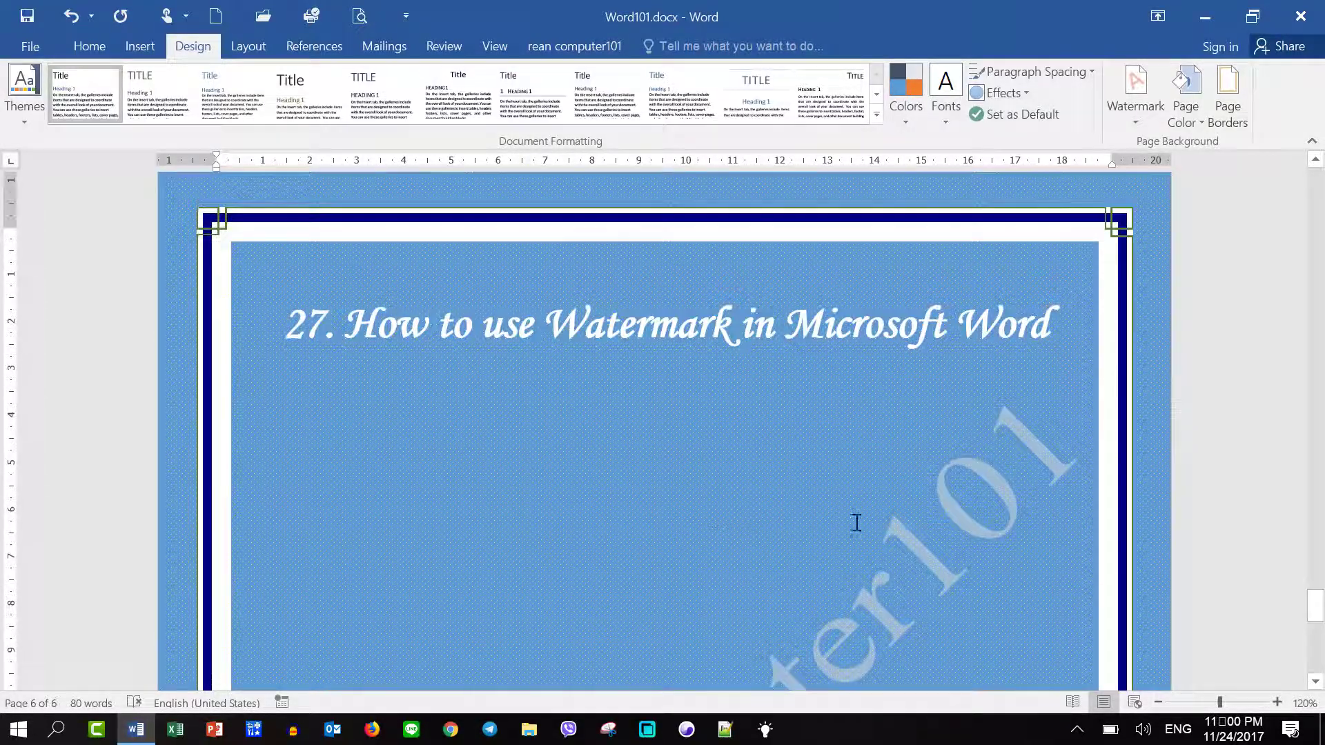
{"action": "scroll", "coordinate": [876, 517], "scroll_direction": "down", "scroll_amount": 6}
{"action": "left_click_drag", "start_coordinate": [1315, 624], "coordinate": [1315, 211]}
{"action": "scroll", "coordinate": [964, 485], "scroll_direction": "up", "scroll_amount": 1}
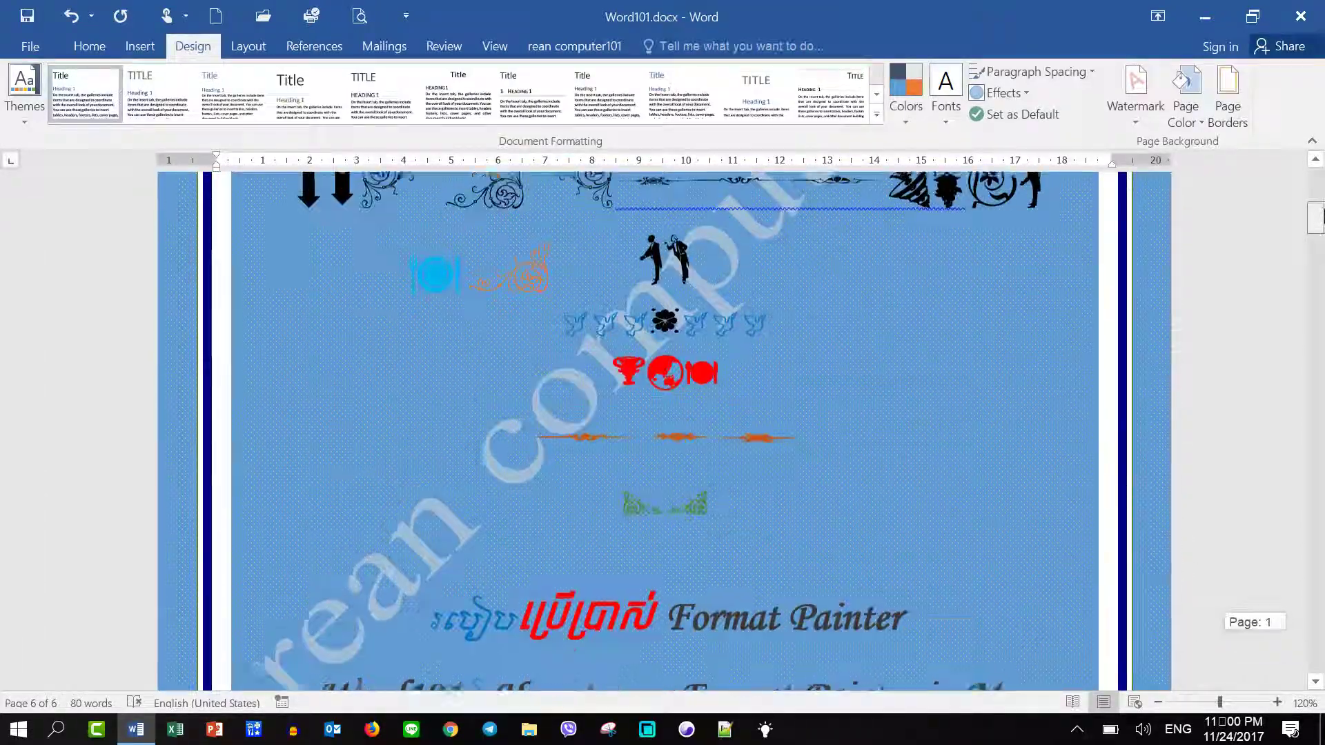
{"action": "scroll", "coordinate": [964, 486], "scroll_direction": "up", "scroll_amount": 3}
{"action": "scroll", "coordinate": [964, 486], "scroll_direction": "up", "scroll_amount": 4}
{"action": "scroll", "coordinate": [976, 490], "scroll_direction": "down", "scroll_amount": 8}
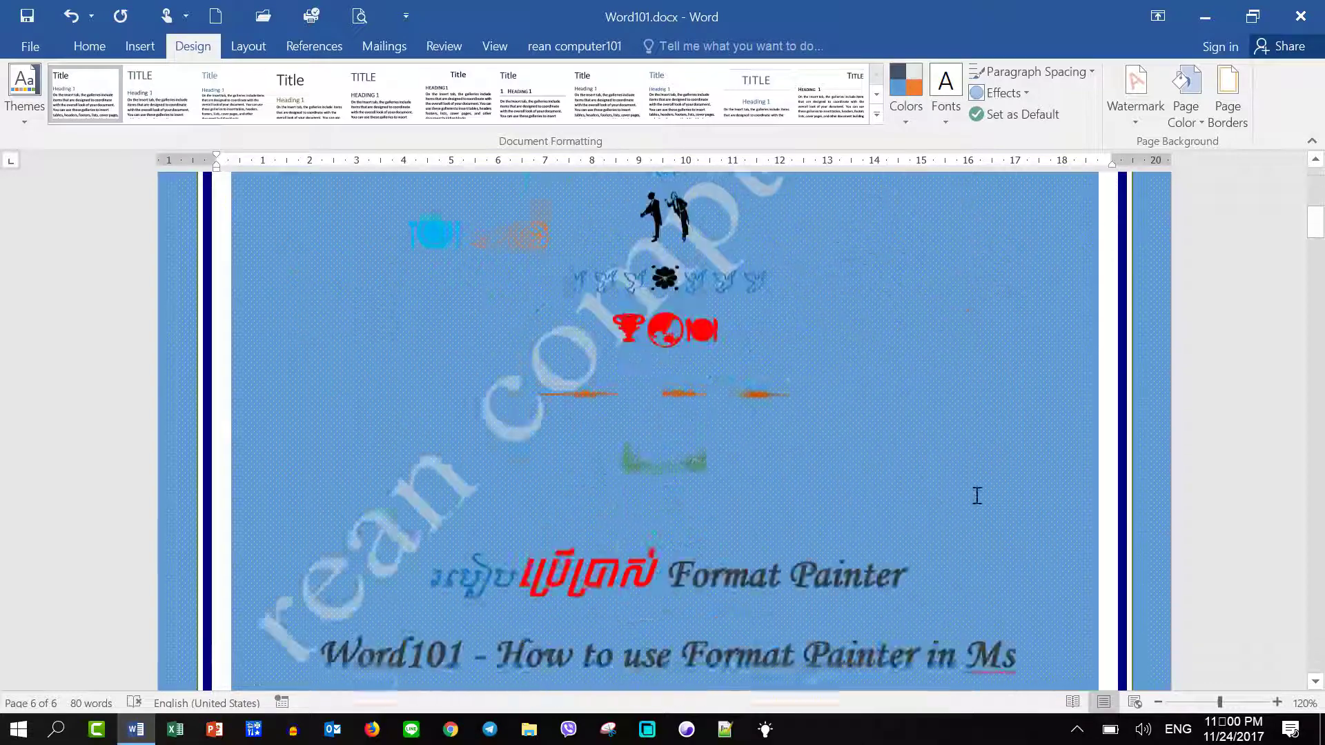
Step: Open Custom Watermark and apply a watermark size of 48
{"action": "left_click", "coordinate": [1136, 122]}
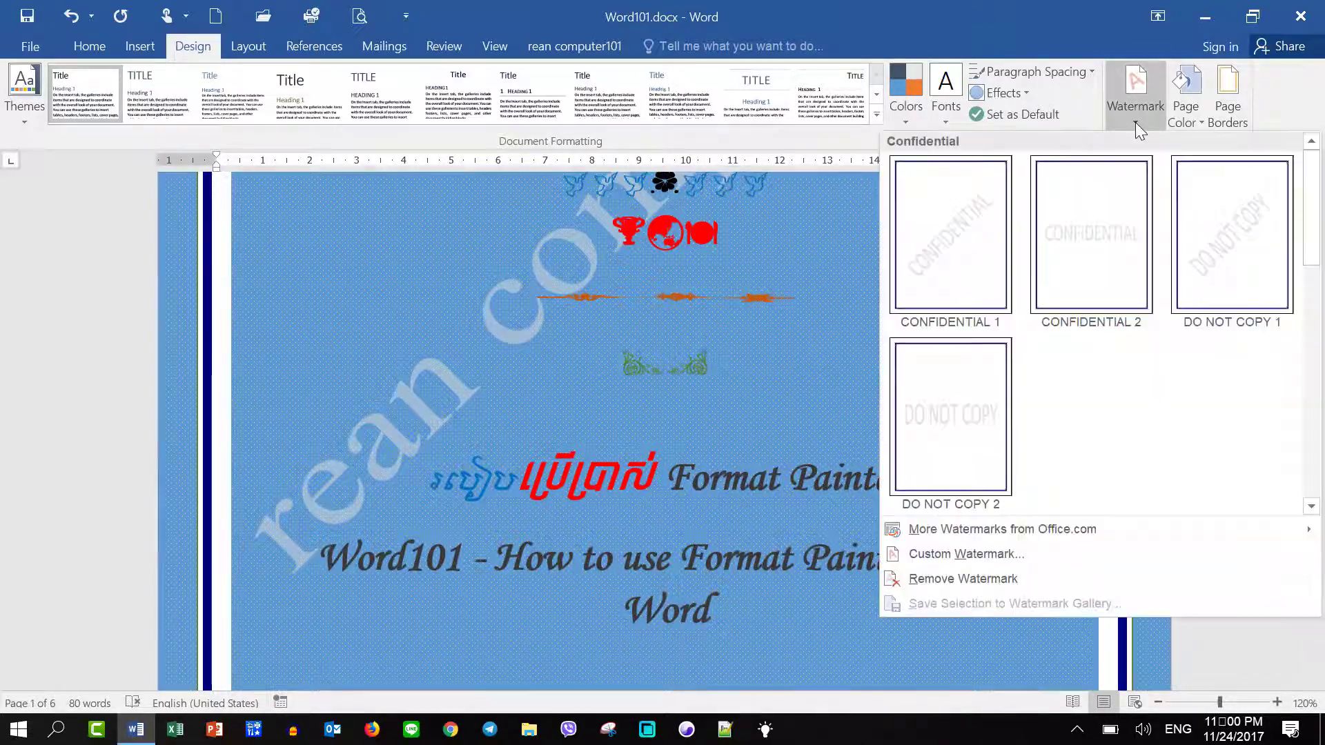
{"action": "left_click", "coordinate": [1029, 553]}
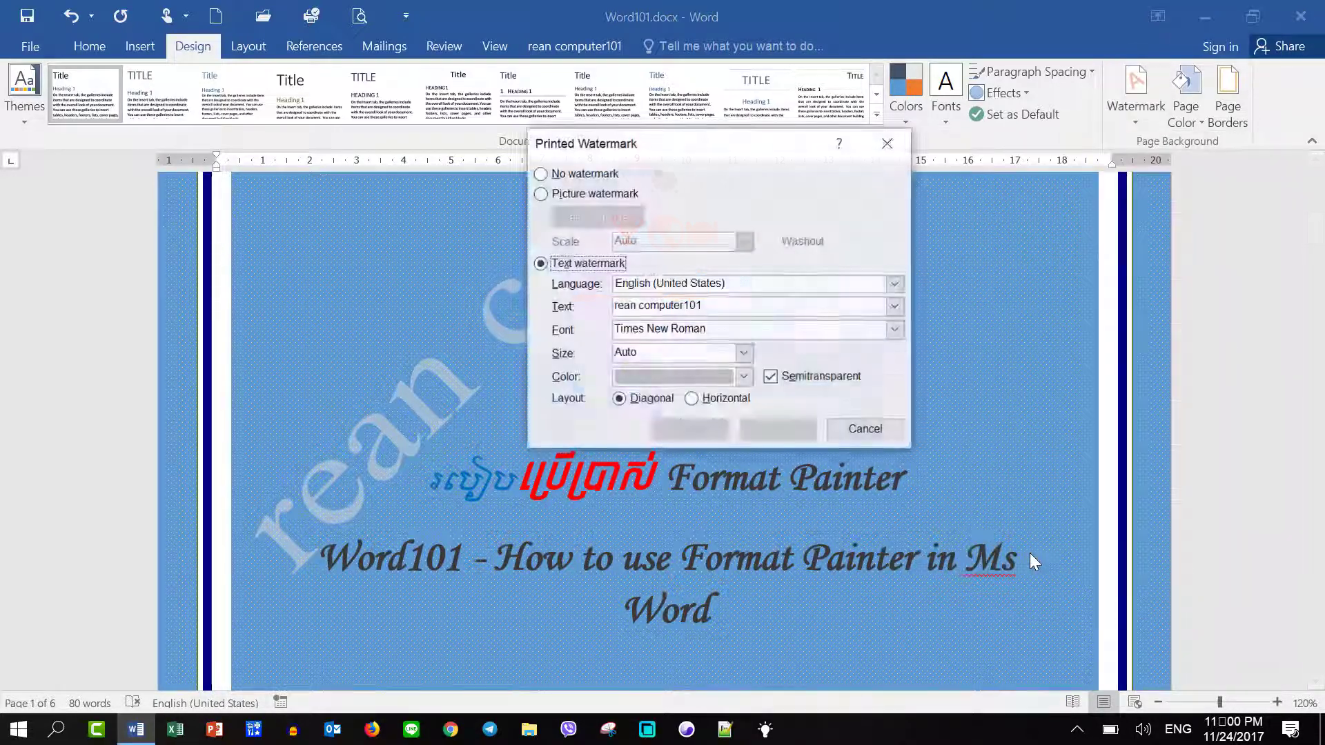
{"action": "left_click", "coordinate": [745, 354]}
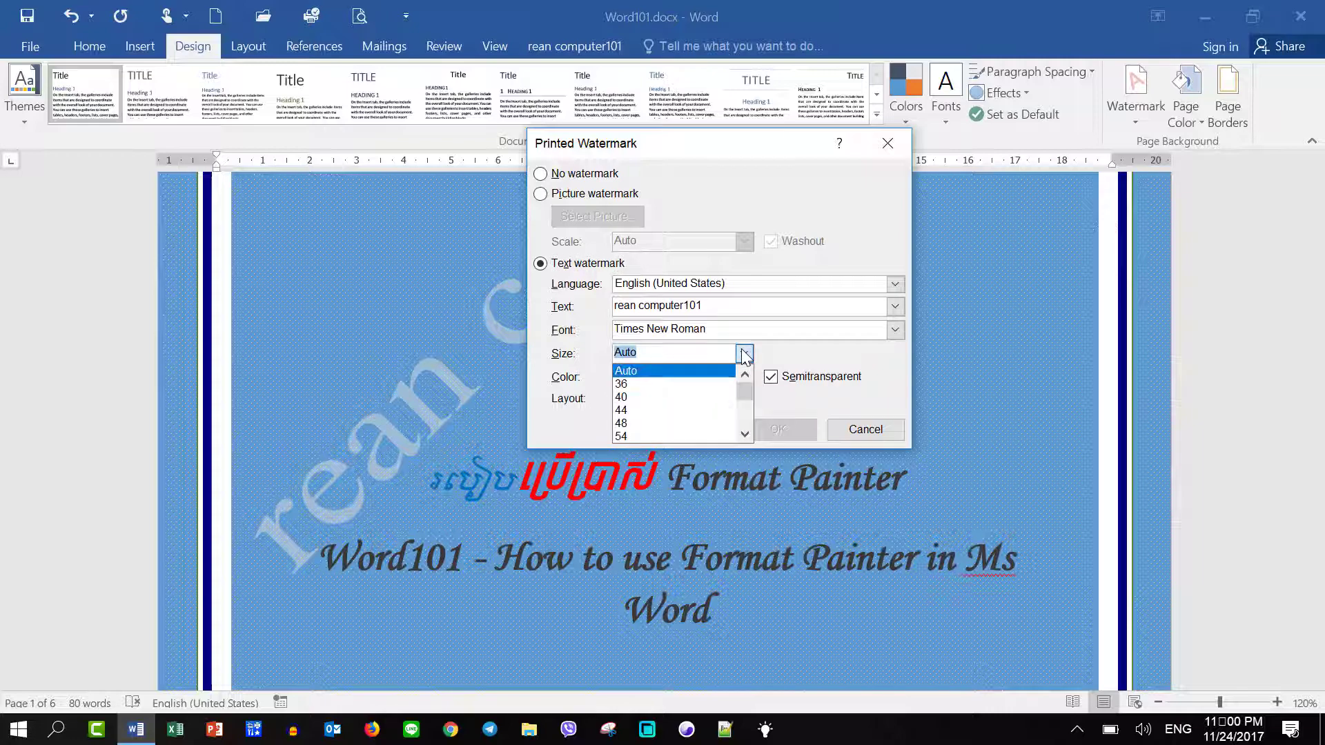
{"action": "scroll", "coordinate": [669, 431], "scroll_direction": "down", "scroll_amount": 3}
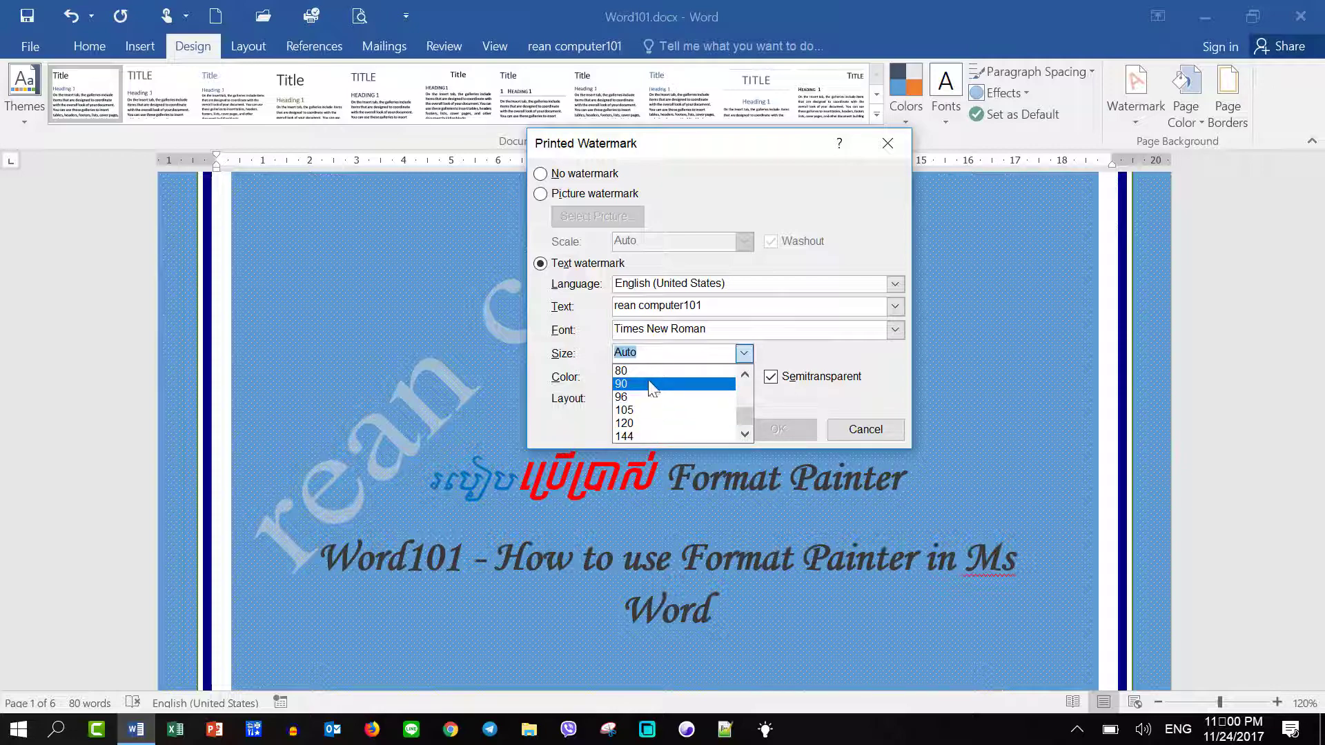
{"action": "scroll", "coordinate": [653, 381], "scroll_direction": "up", "scroll_amount": 1}
{"action": "scroll", "coordinate": [652, 385], "scroll_direction": "up", "scroll_amount": 1}
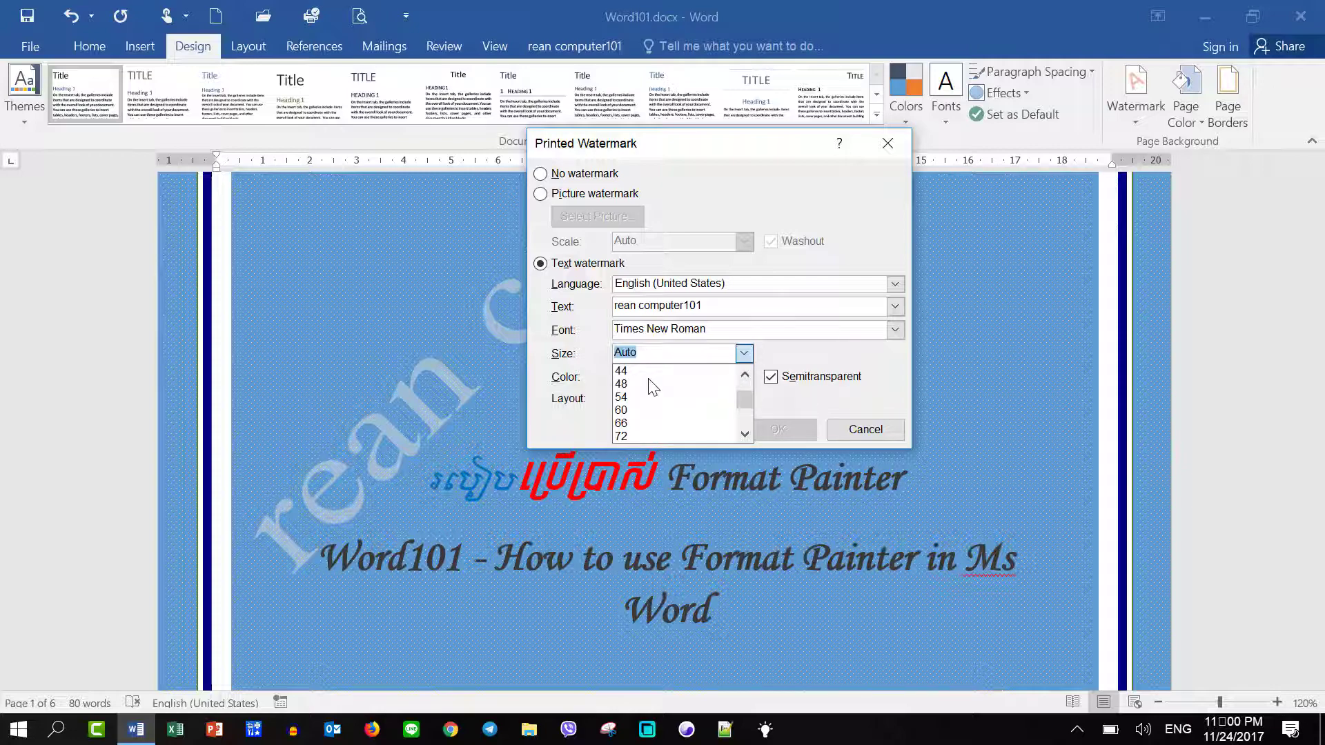
{"action": "left_click", "coordinate": [650, 385]}
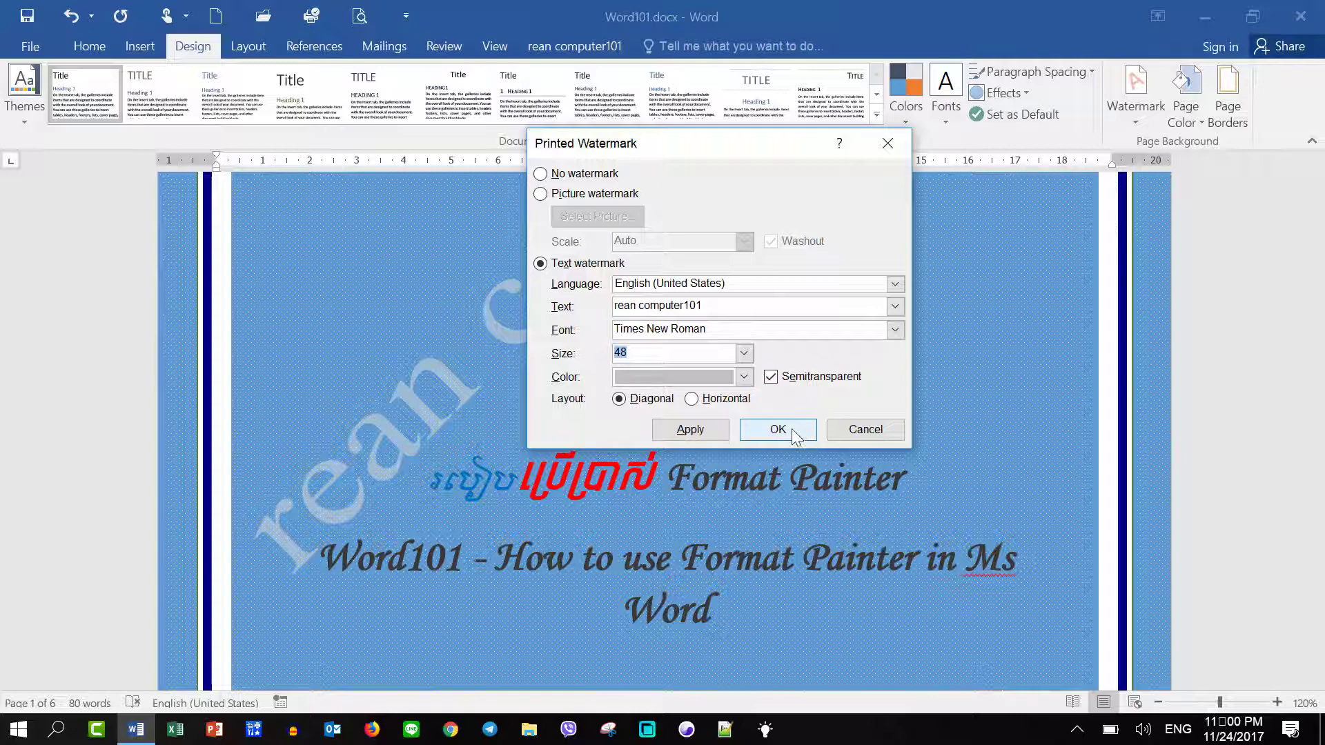
{"action": "left_click", "coordinate": [690, 428]}
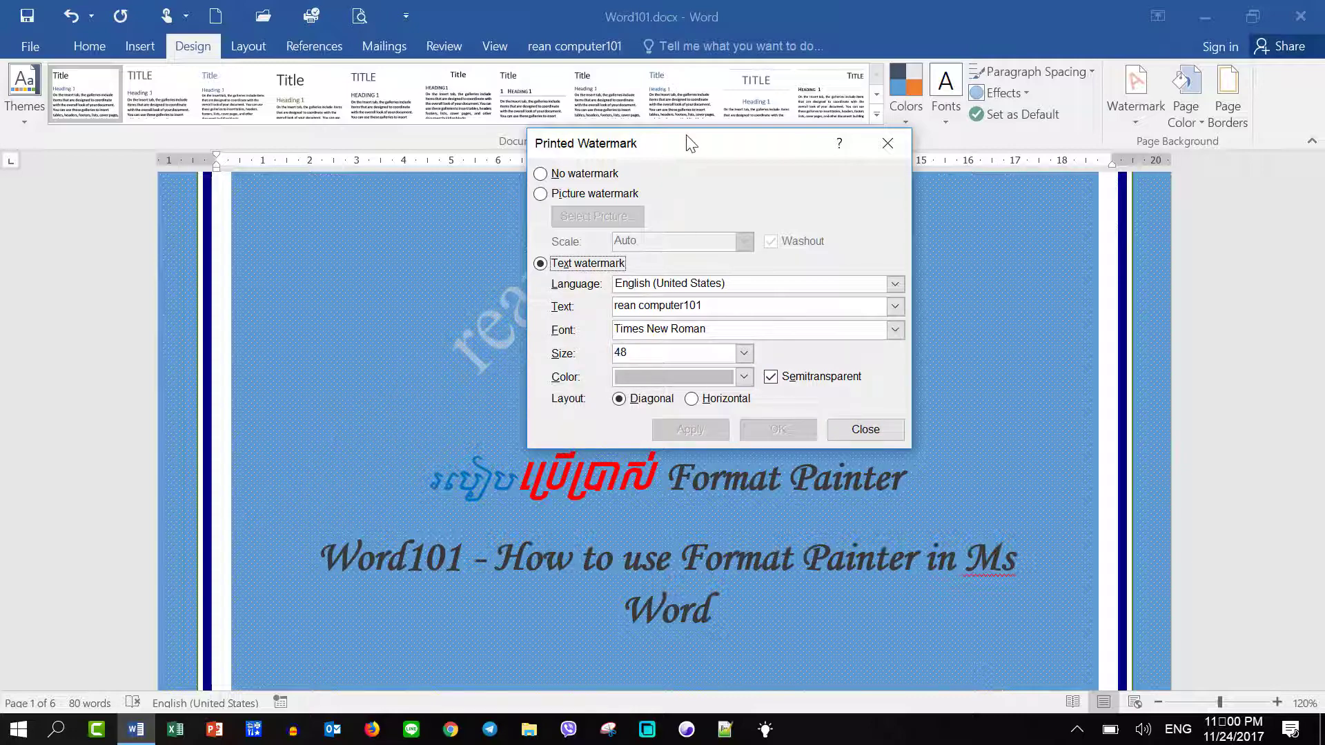
{"action": "left_click_drag", "start_coordinate": [690, 142], "coordinate": [757, 262]}
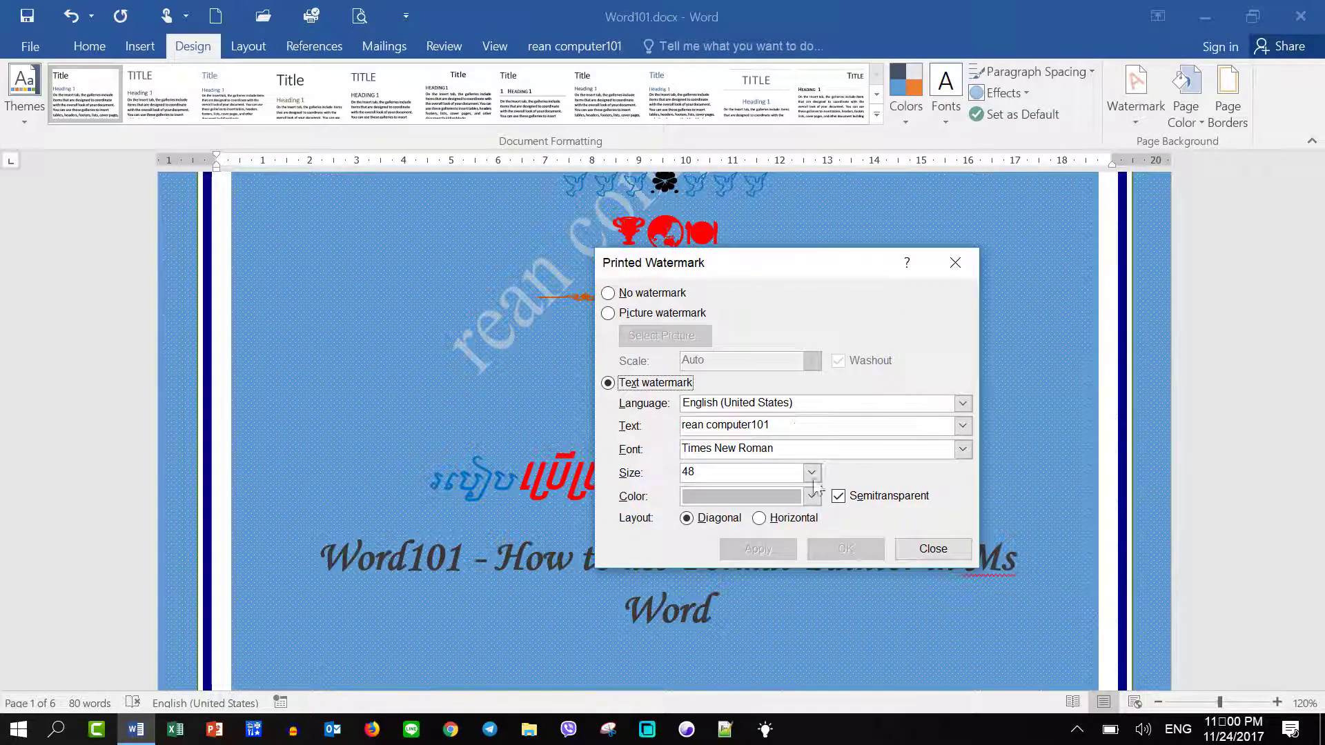
Step: Set the watermark size back to Auto and apply it
{"action": "left_click", "coordinate": [811, 473]}
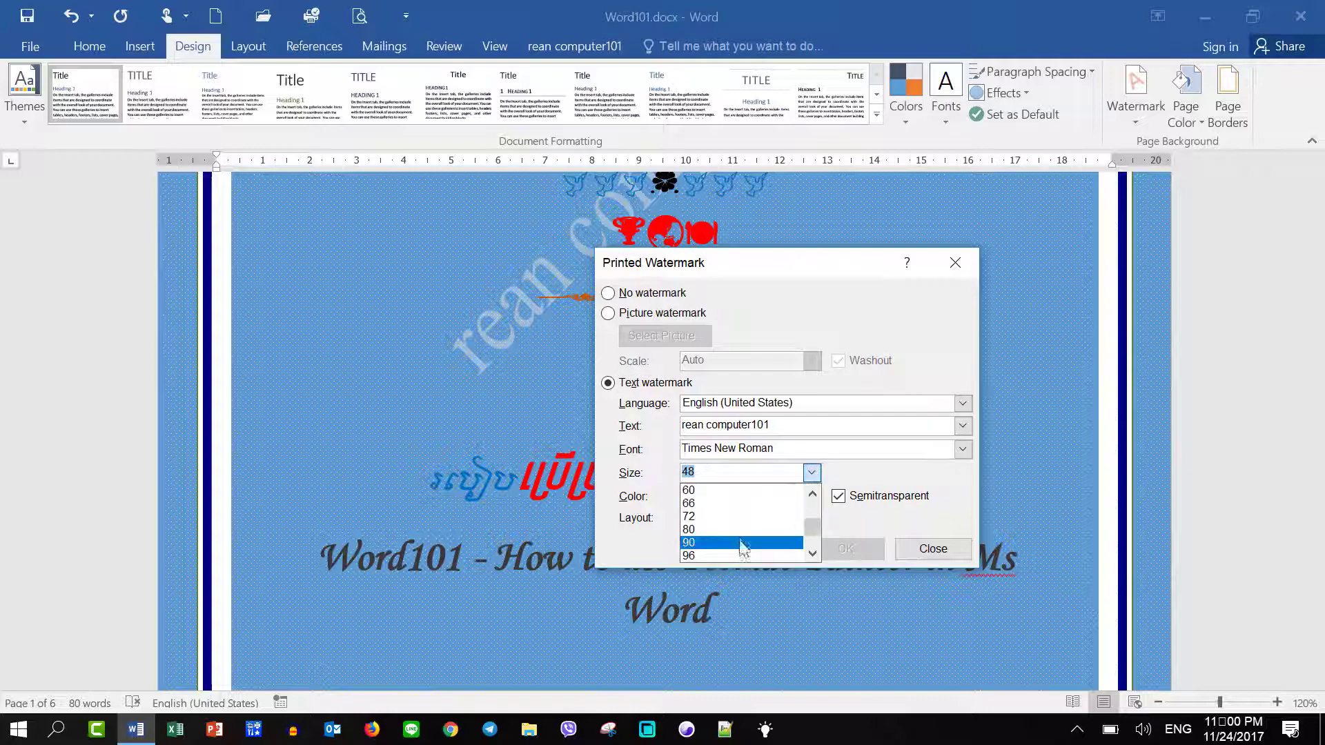
{"action": "scroll", "coordinate": [731, 525], "scroll_direction": "up", "scroll_amount": 1}
{"action": "scroll", "coordinate": [725, 511], "scroll_direction": "up", "scroll_amount": 1}
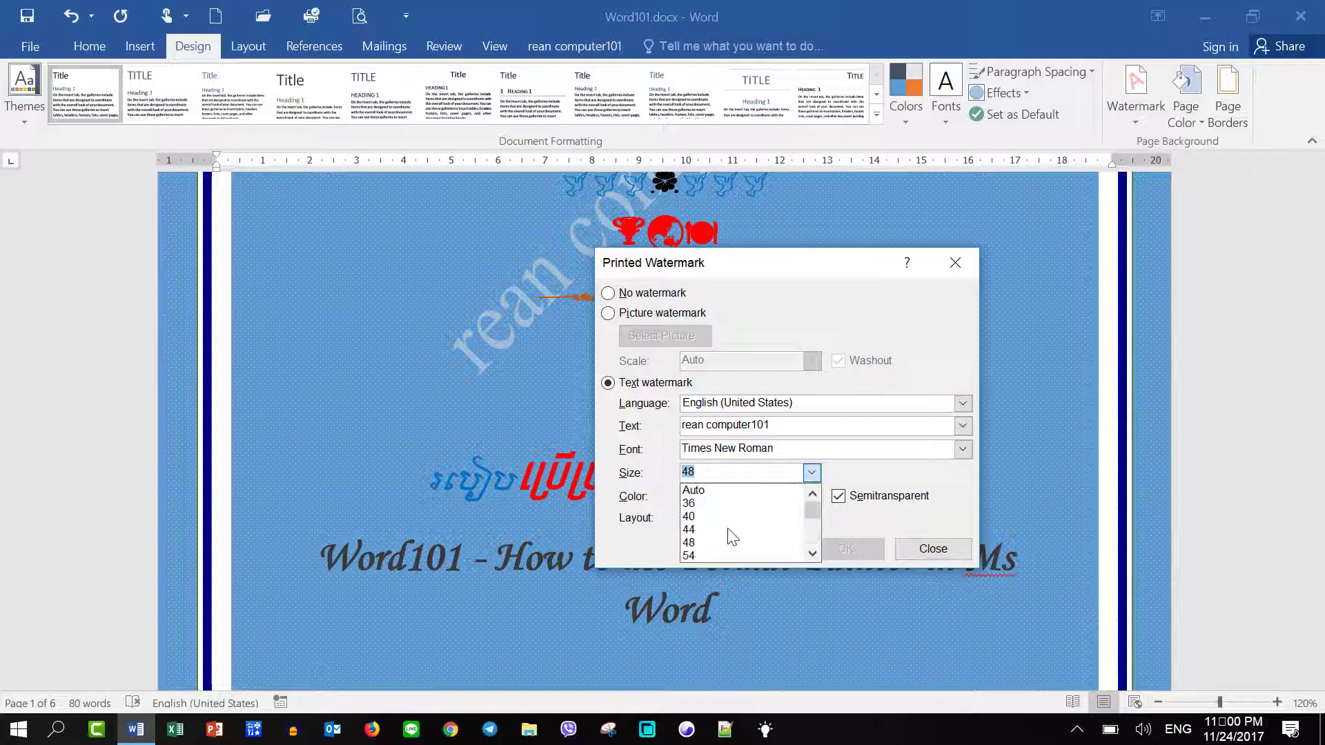
{"action": "left_click", "coordinate": [718, 488]}
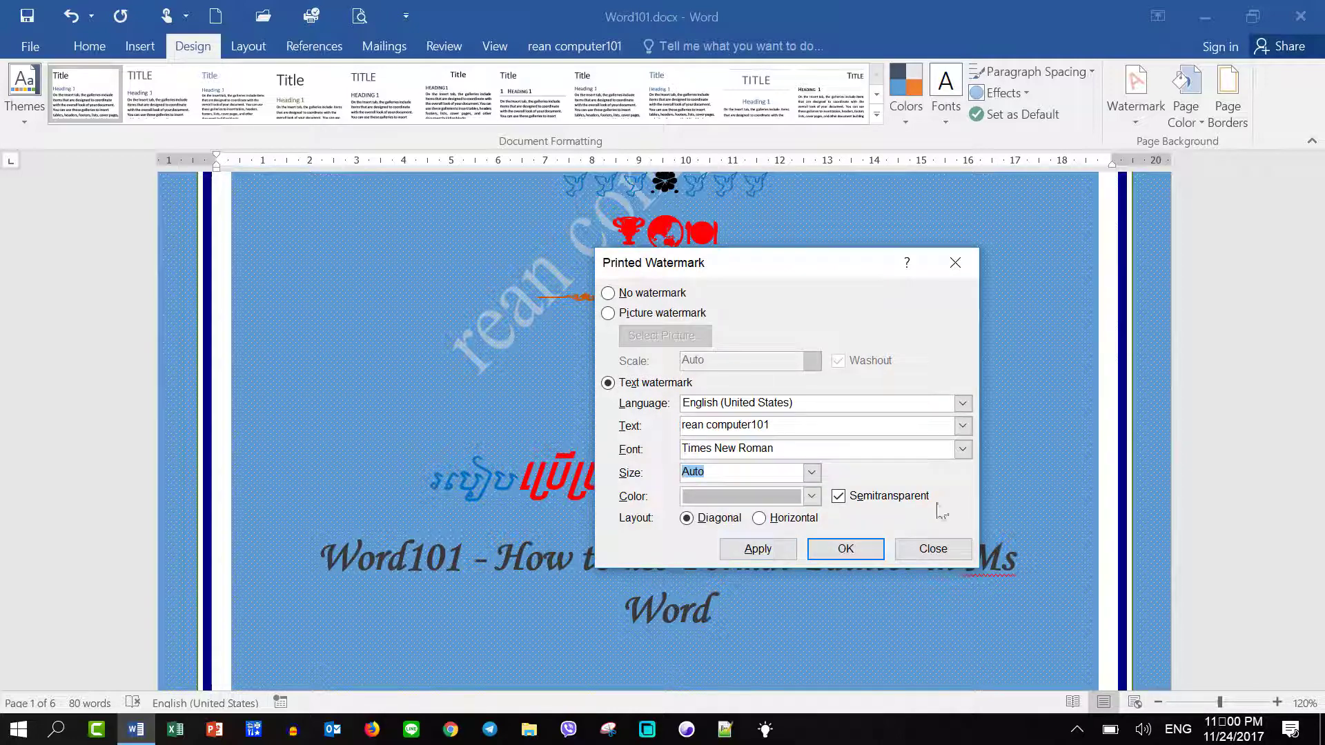
{"action": "left_click", "coordinate": [758, 549]}
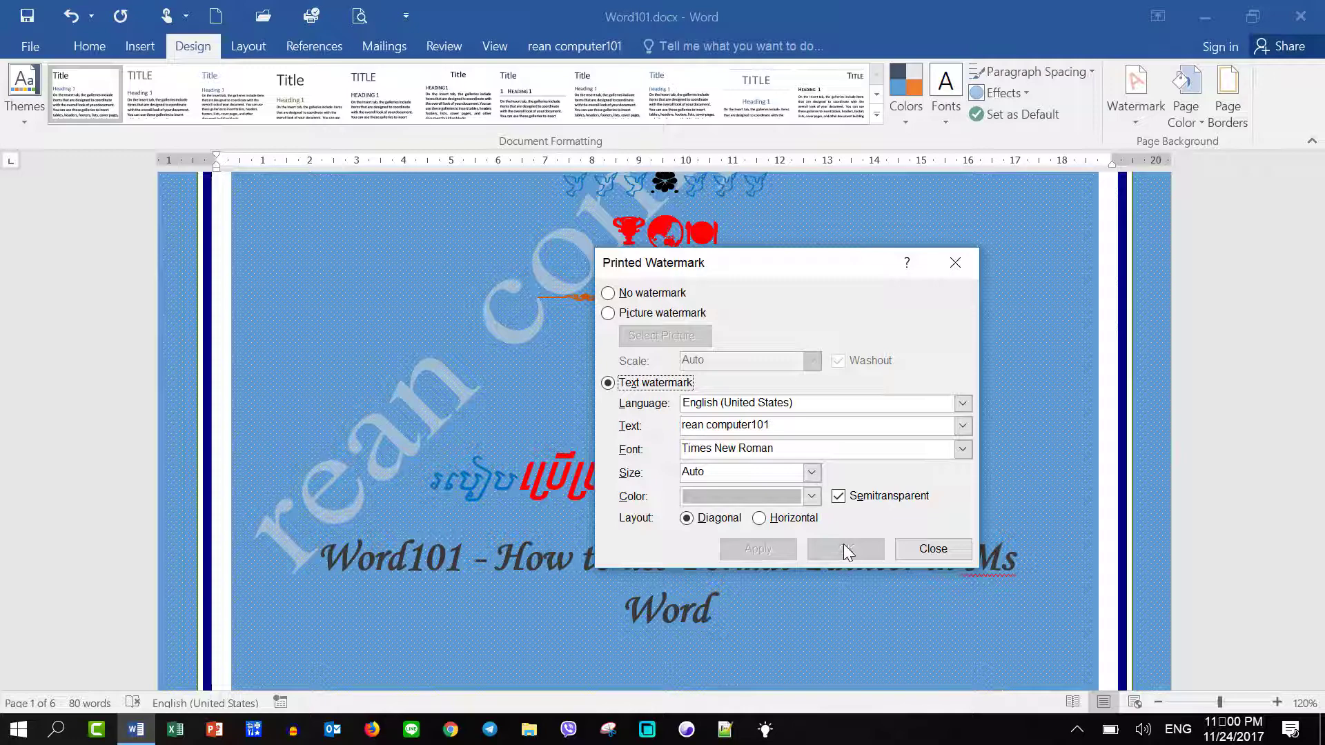
Step: Try a Horizontal watermark layout, then reapply the Diagonal layout
{"action": "left_click", "coordinate": [759, 517]}
{"action": "left_click", "coordinate": [758, 548]}
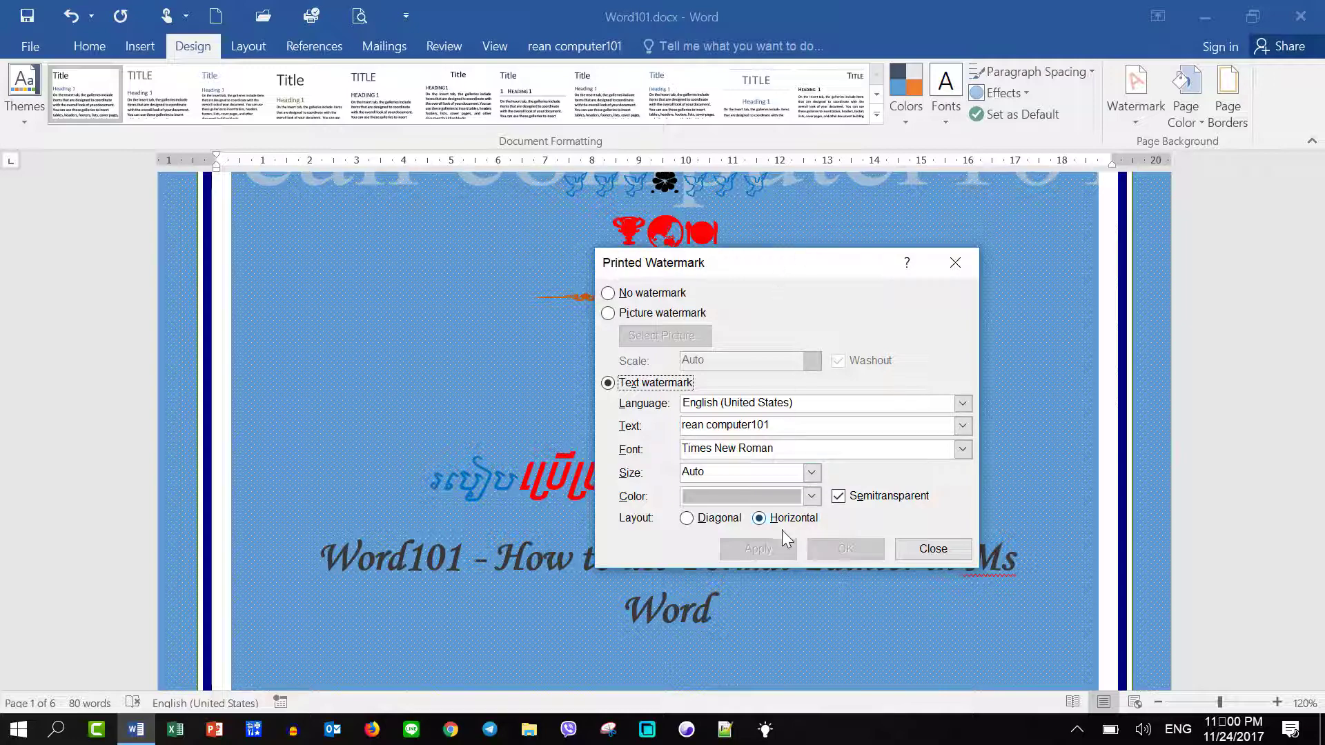
{"action": "left_click", "coordinate": [719, 519]}
{"action": "left_click", "coordinate": [750, 550]}
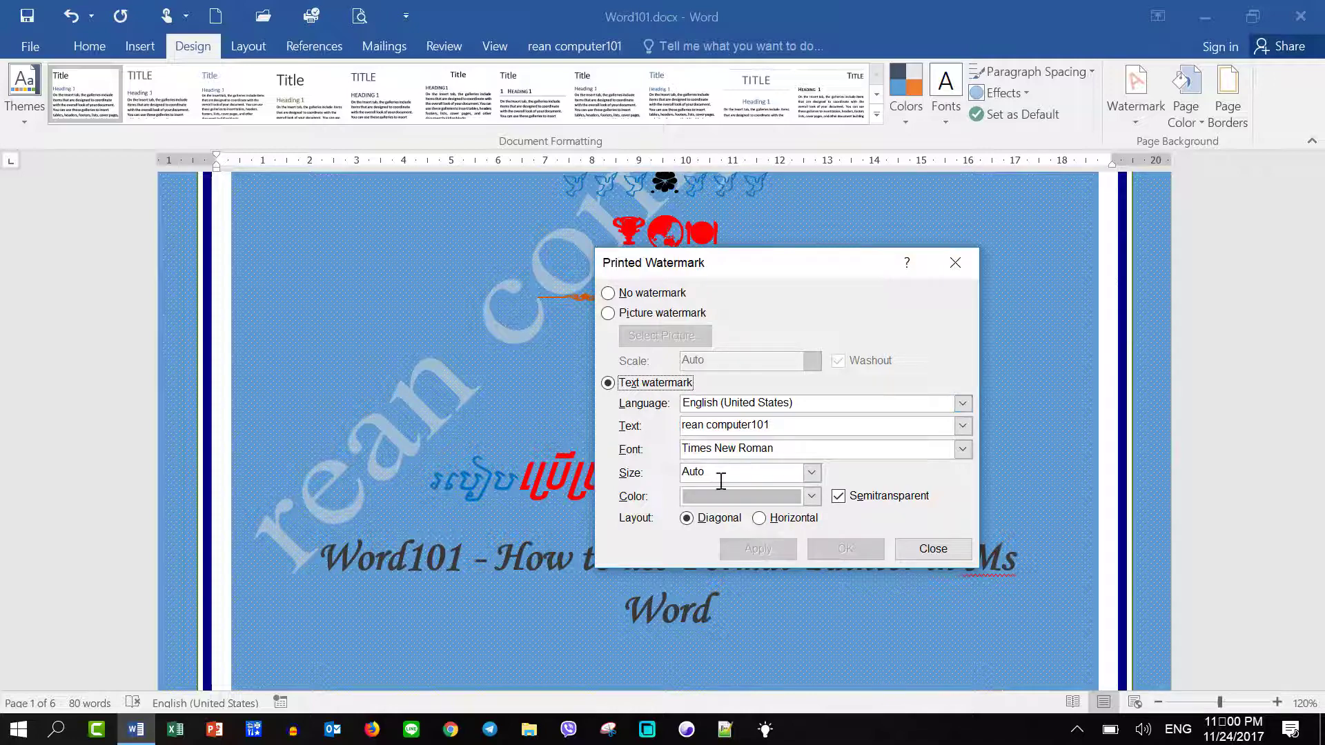
Step: Recolour the watermark red and apply it fully opaque
{"action": "left_click", "coordinate": [776, 499]}
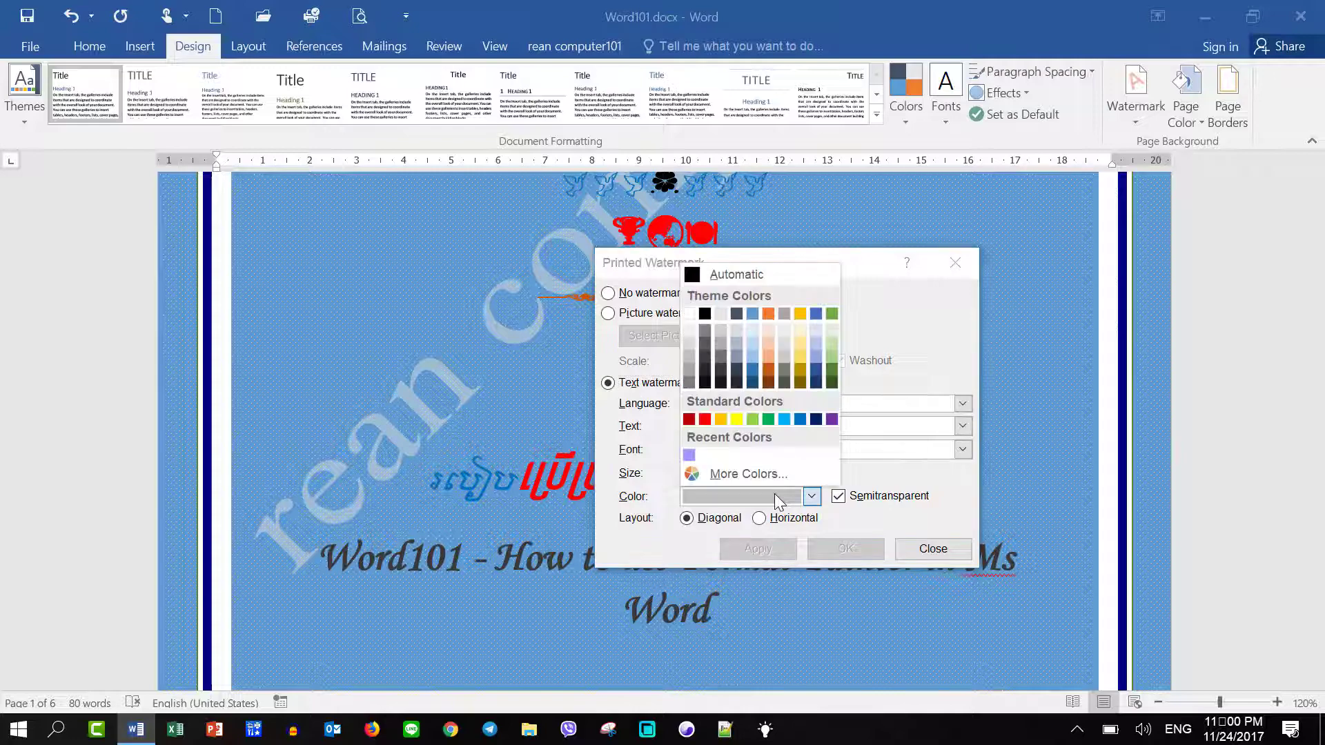
{"action": "left_click", "coordinate": [707, 420]}
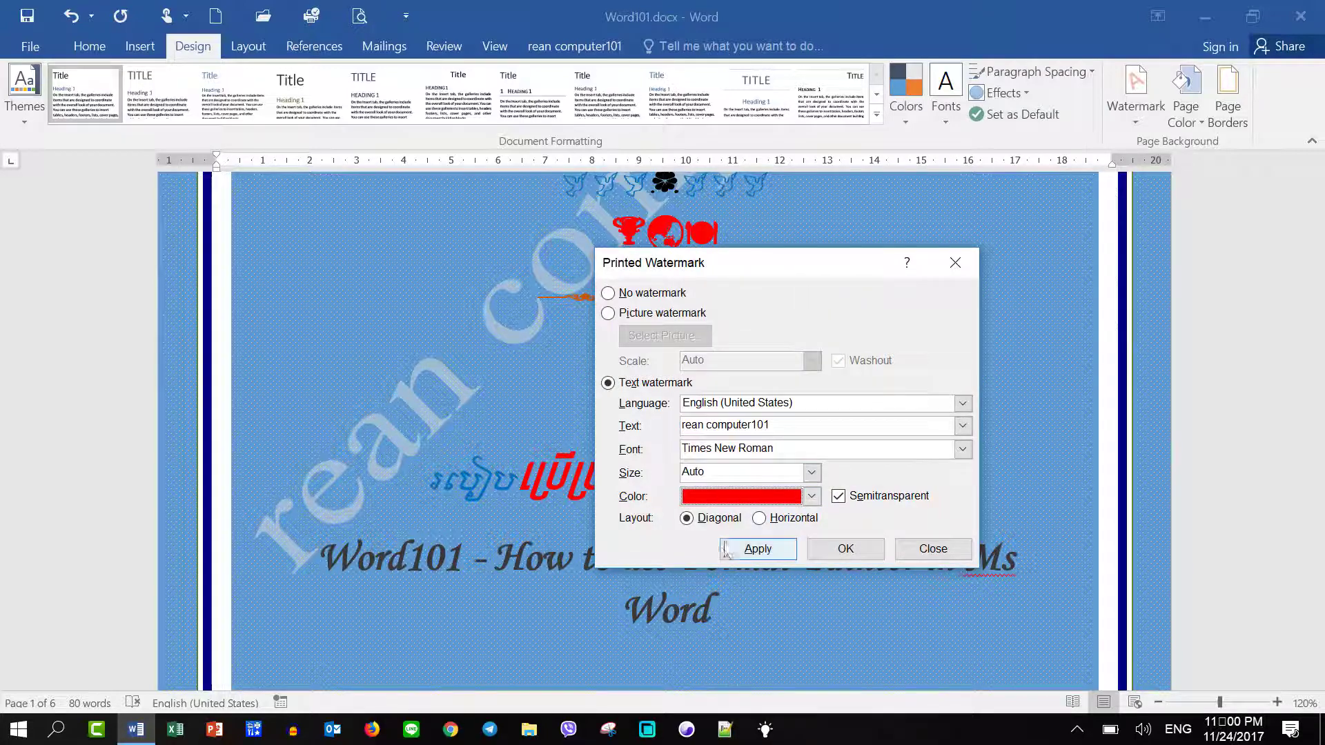
{"action": "left_click", "coordinate": [750, 551]}
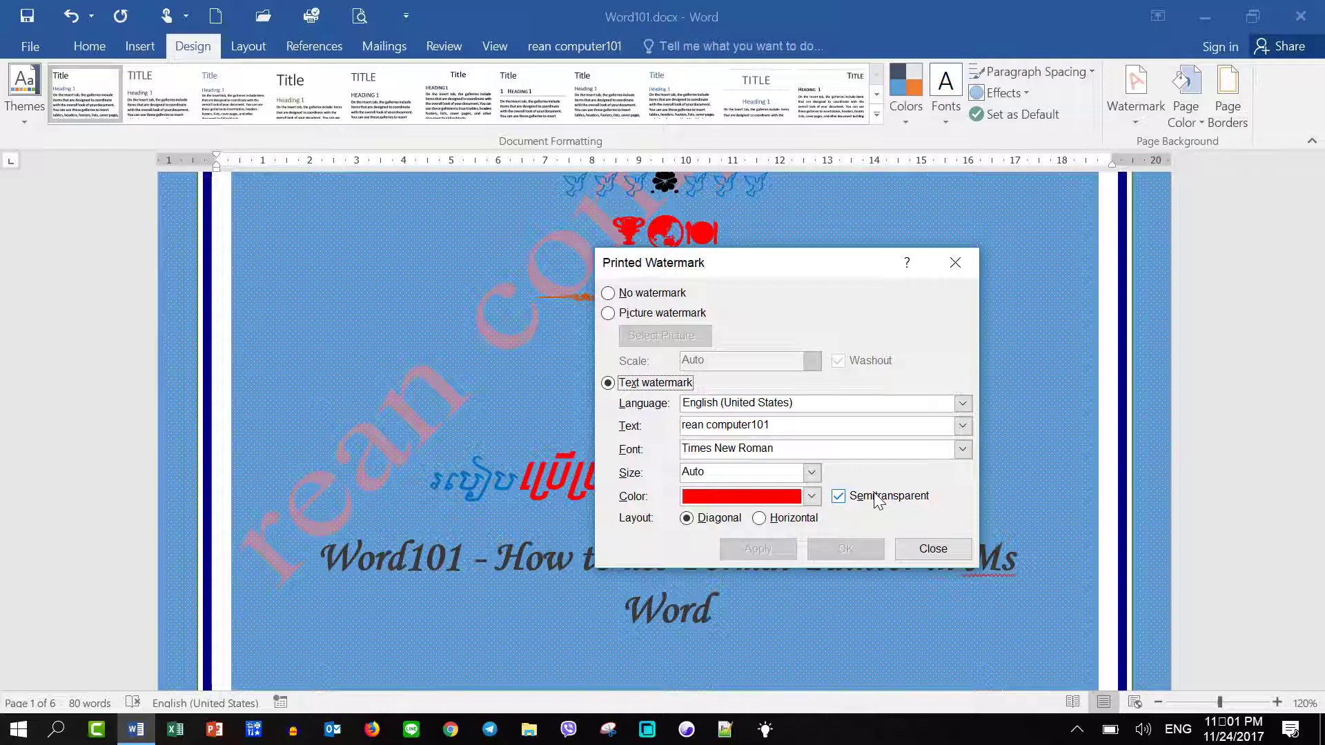
{"action": "left_click", "coordinate": [876, 497]}
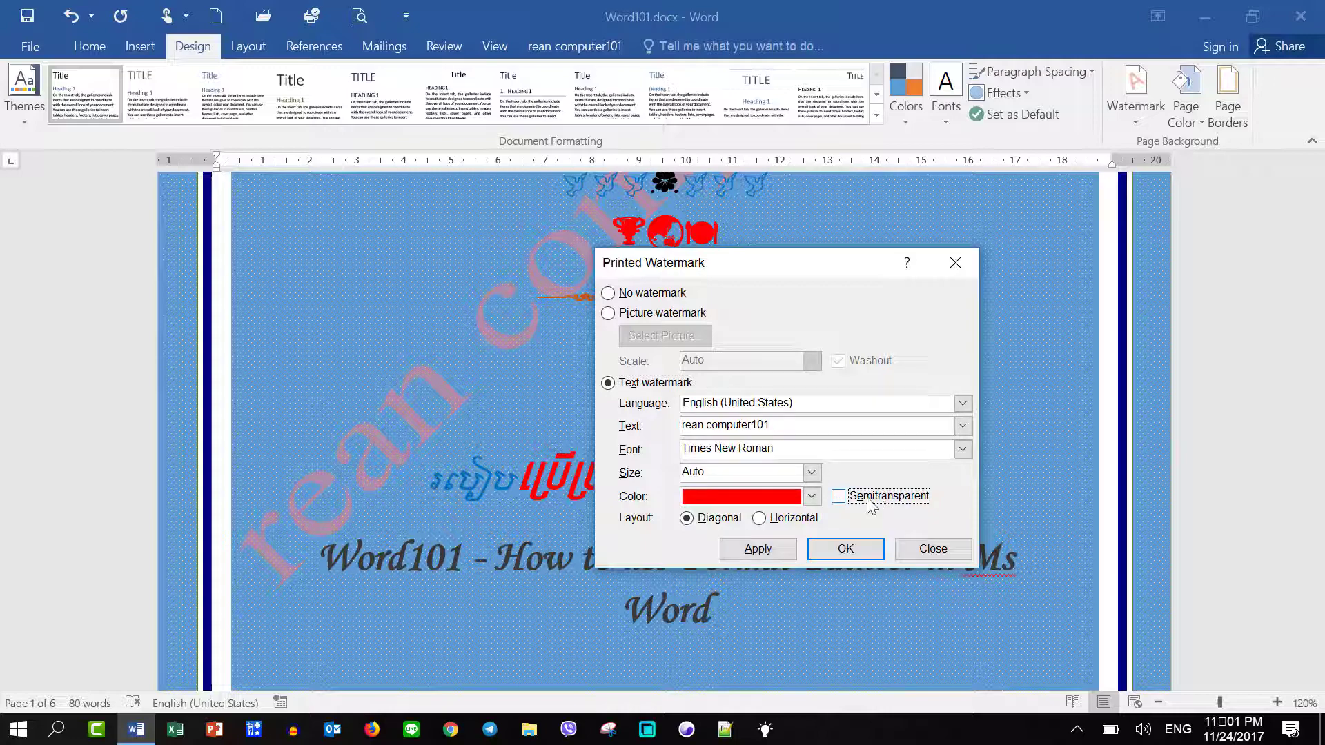
{"action": "left_click", "coordinate": [771, 549]}
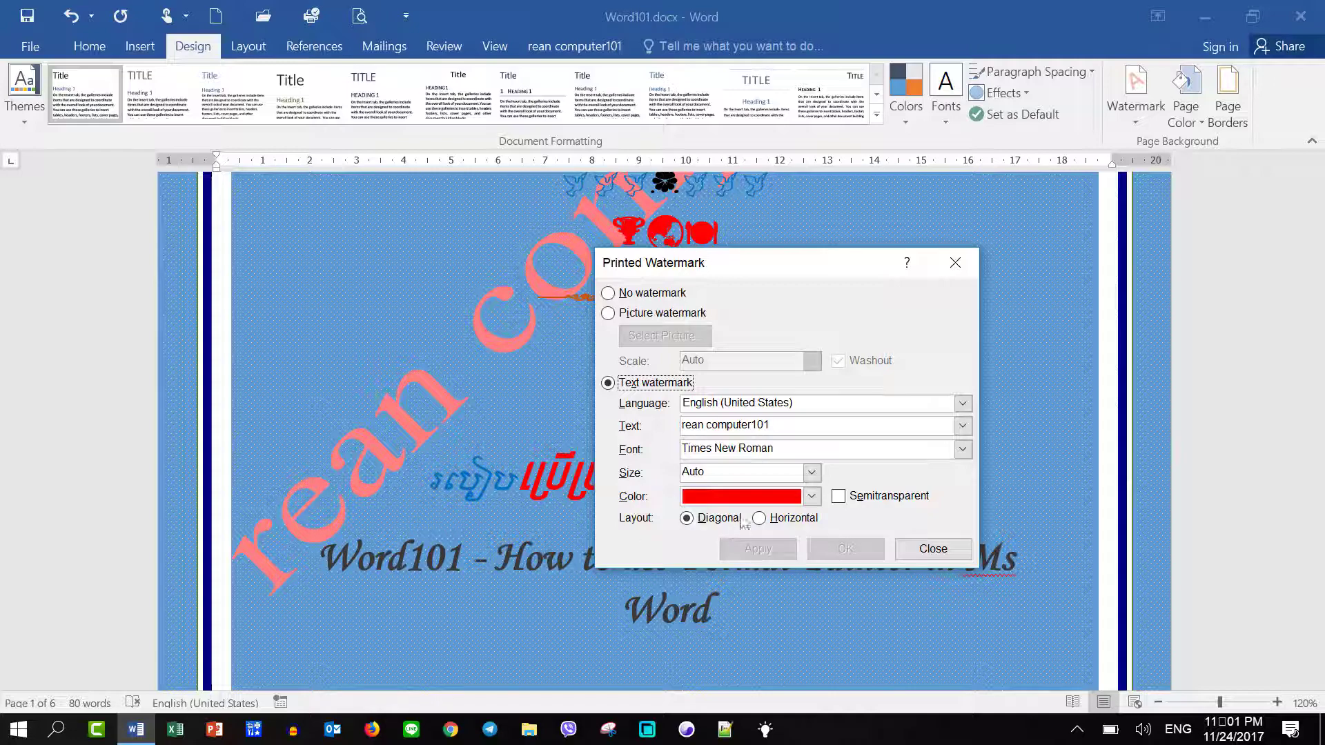
Step: Change the watermark colour to dark blue and apply it semitransparent
{"action": "left_click", "coordinate": [812, 496]}
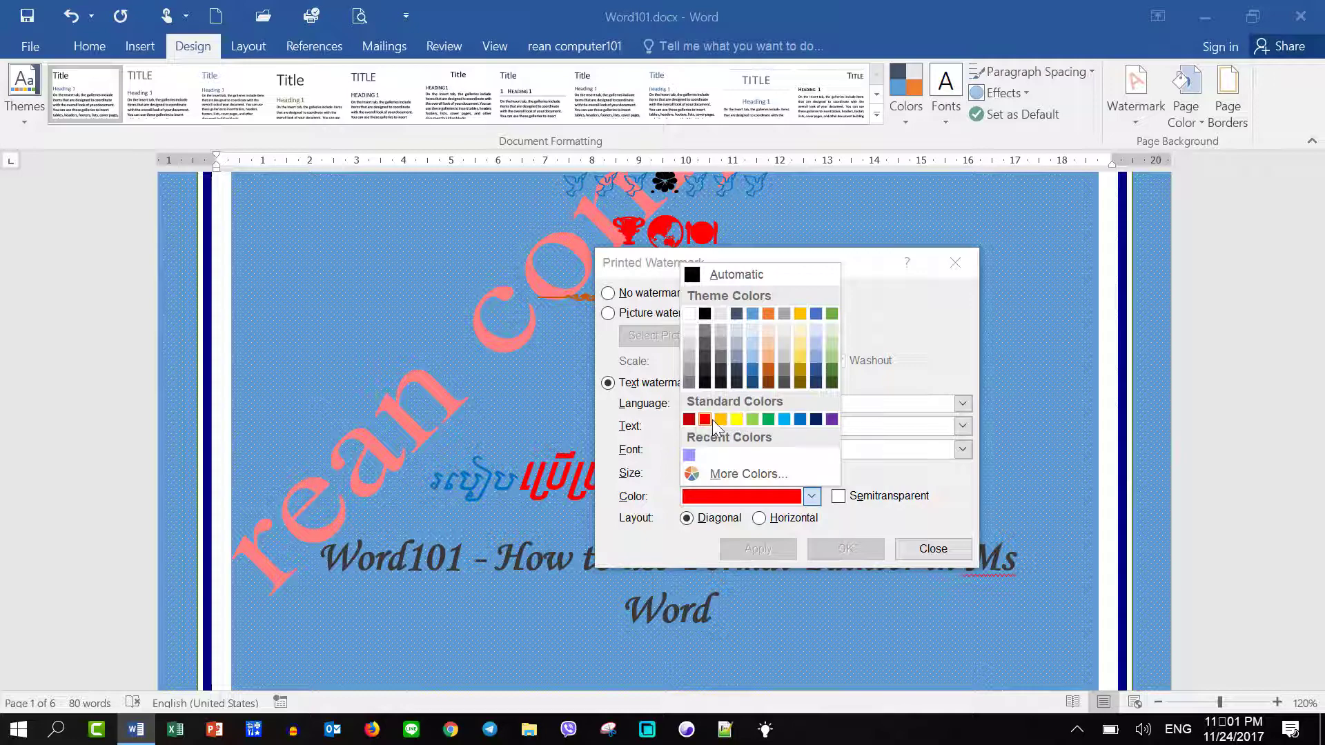
{"action": "left_click", "coordinate": [816, 419]}
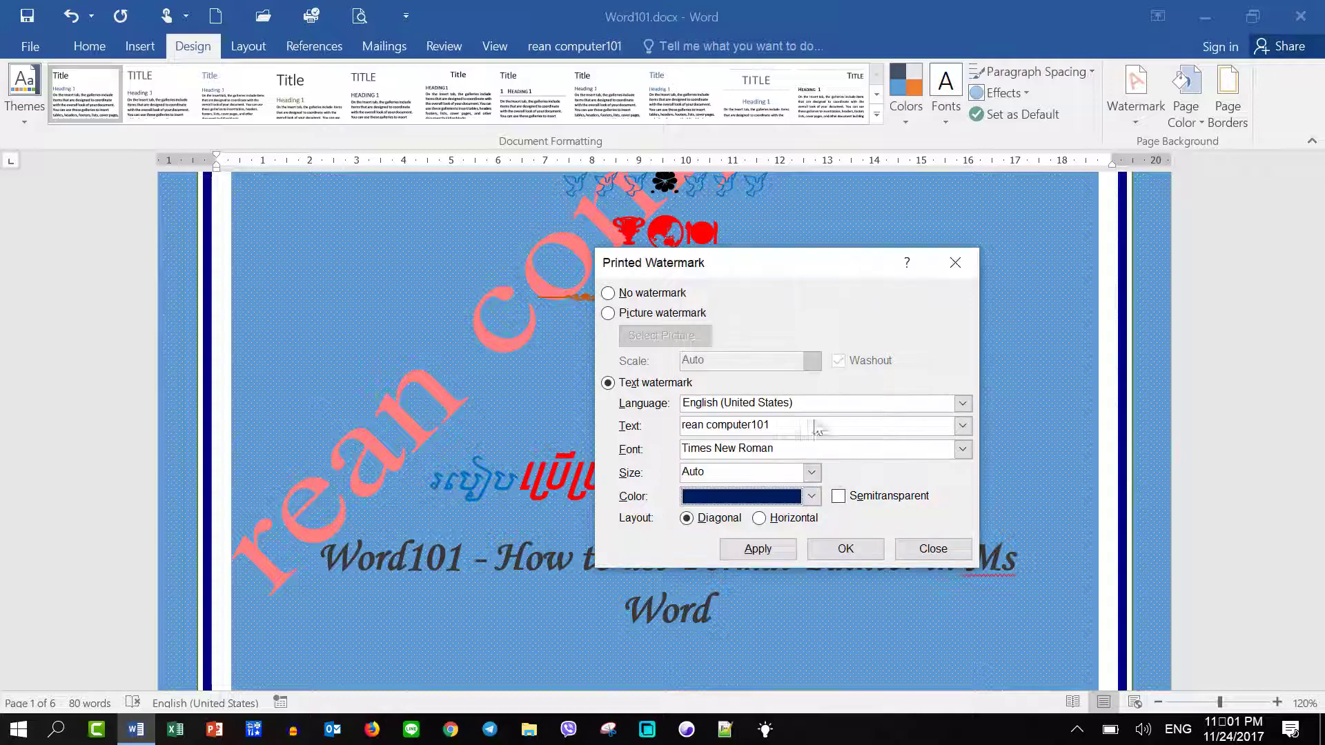
{"action": "left_click", "coordinate": [769, 550]}
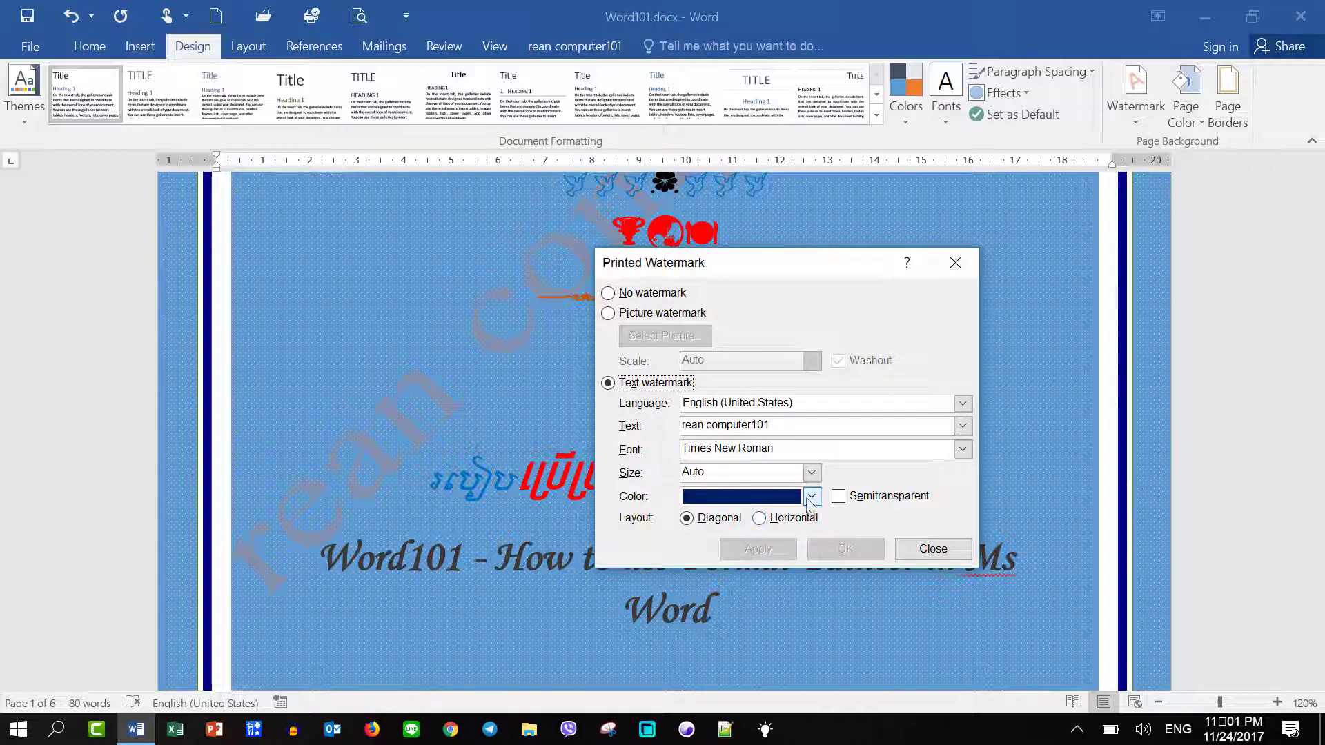
{"action": "left_click", "coordinate": [838, 496]}
{"action": "left_click", "coordinate": [768, 540]}
Step: Replace the watermark text with 'រៀន កំព្យូទ័រ១០១', apply it, and close the dialog
{"action": "left_click_drag", "start_coordinate": [842, 425], "coordinate": [669, 415]}
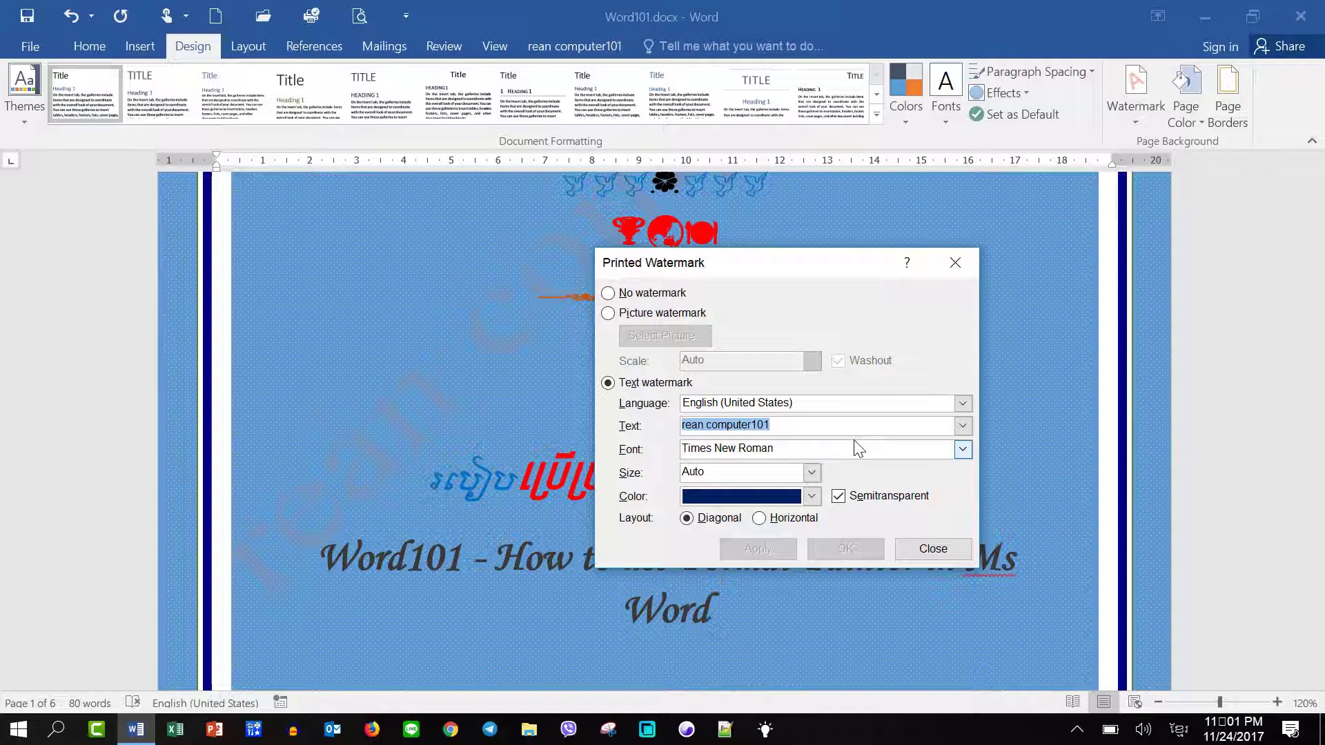
{"action": "type", "text": "រៀន "}
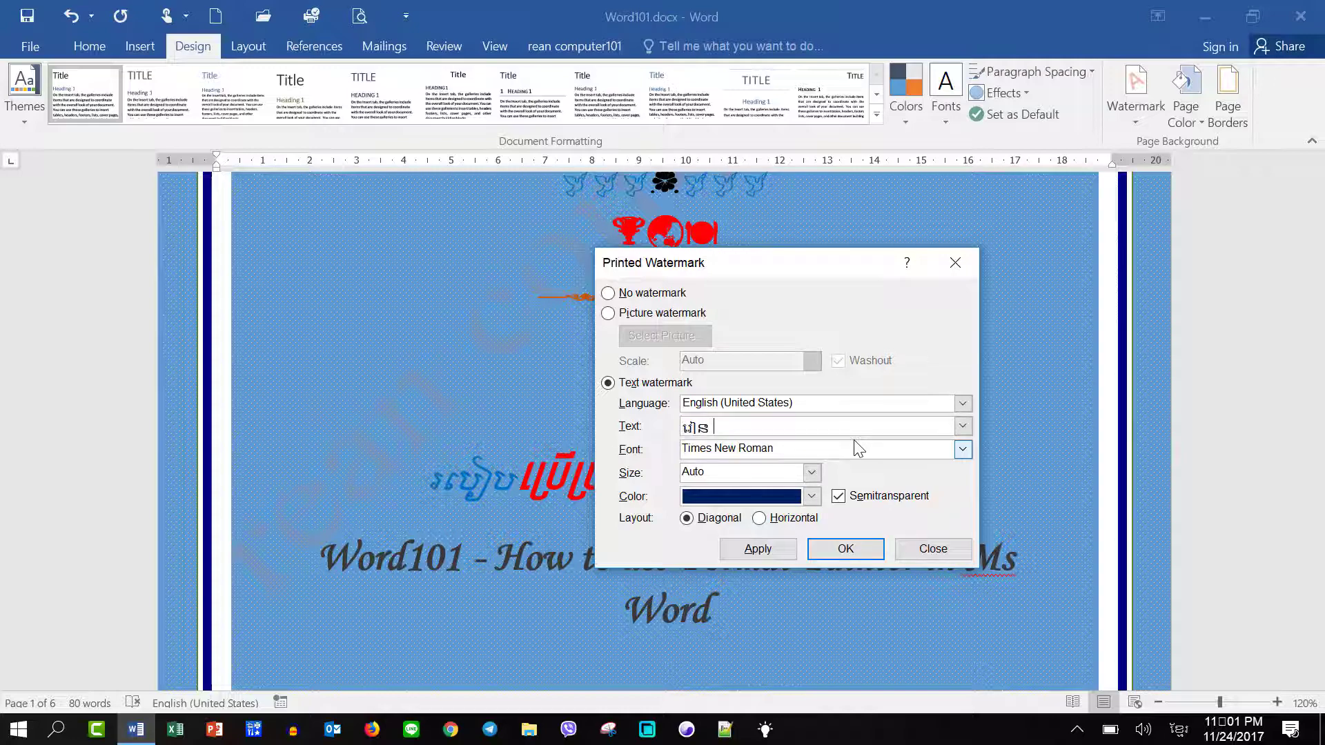
{"action": "type", "text": "កំ"}
{"action": "type", "text": "ព្យូ"}
{"action": "type", "text": "ទ័រ១"}
{"action": "type", "text": "០១"}
{"action": "left_click", "coordinate": [763, 549]}
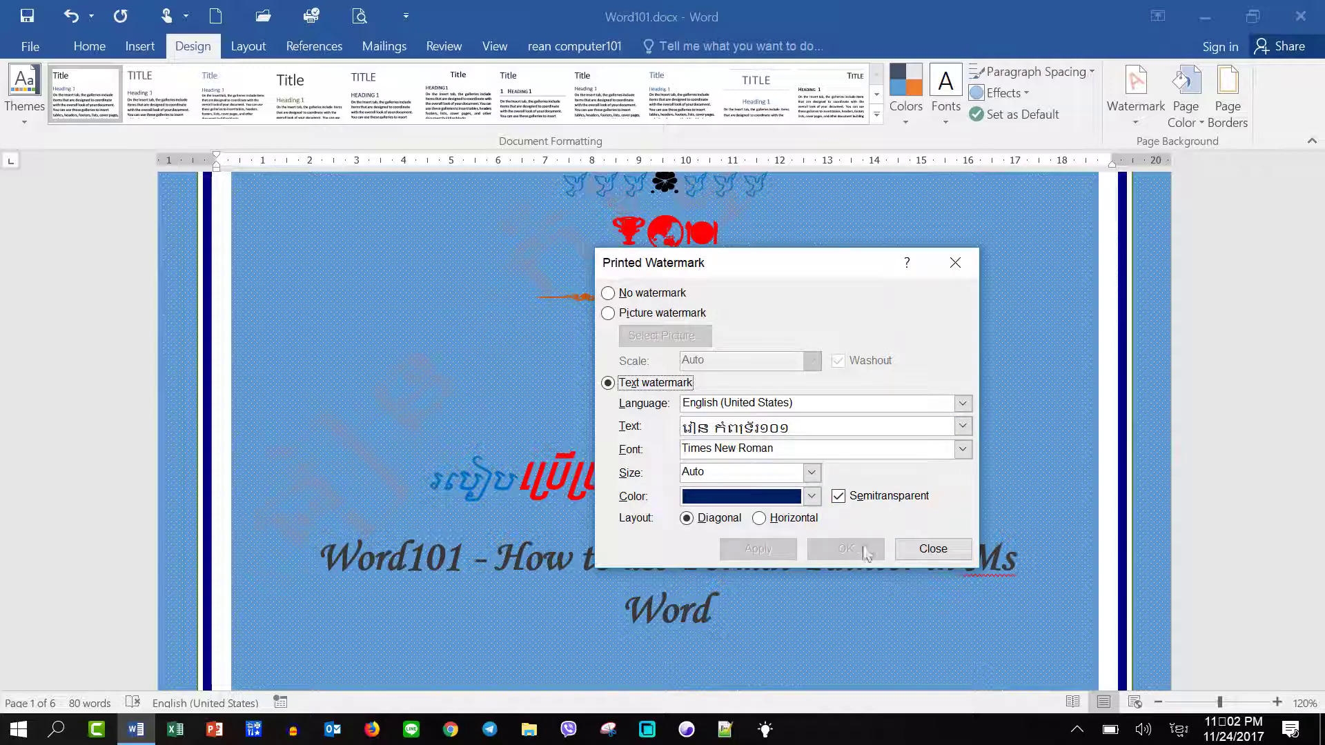
{"action": "left_click", "coordinate": [933, 548]}
Step: Scroll down to page 6 to check the faded dark-blue Khmer watermark
{"action": "scroll", "coordinate": [831, 553], "scroll_direction": "down", "scroll_amount": 10}
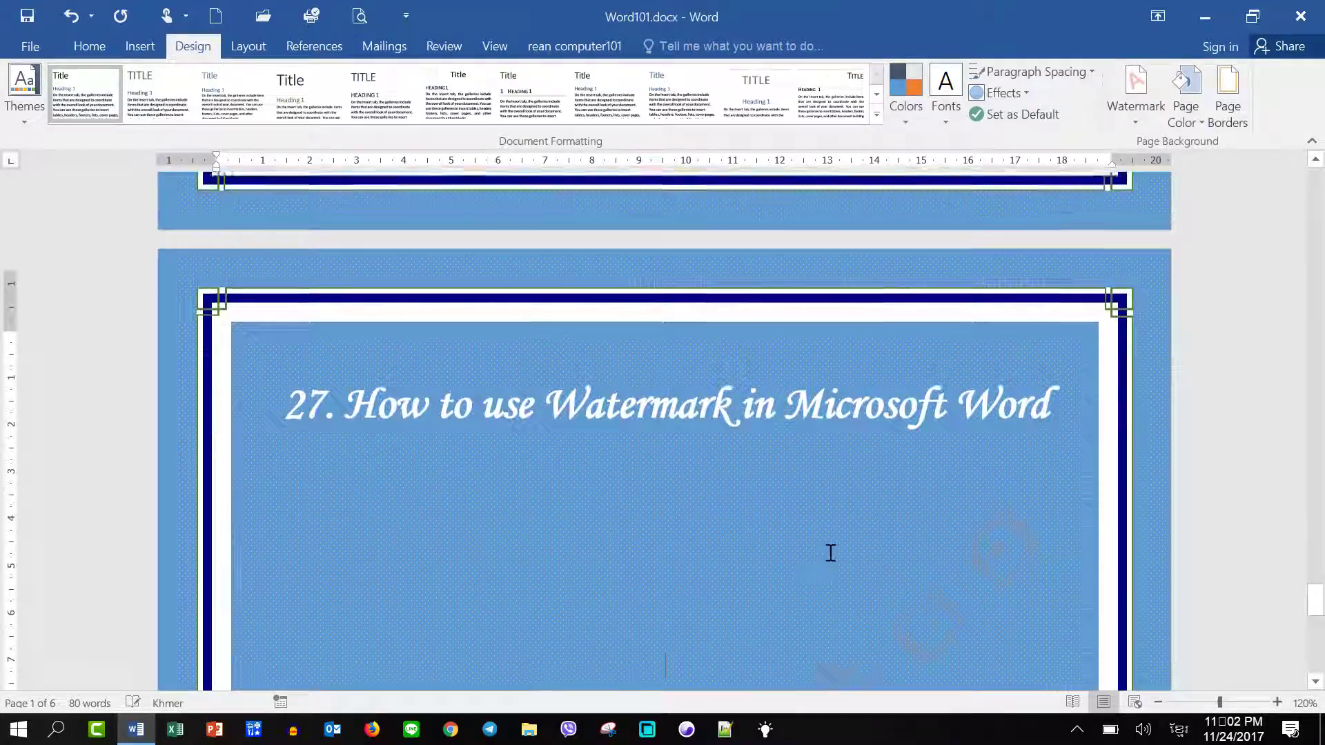
{"action": "scroll", "coordinate": [831, 553], "scroll_direction": "down", "scroll_amount": 10}
{"action": "scroll", "coordinate": [830, 553], "scroll_direction": "down", "scroll_amount": 10}
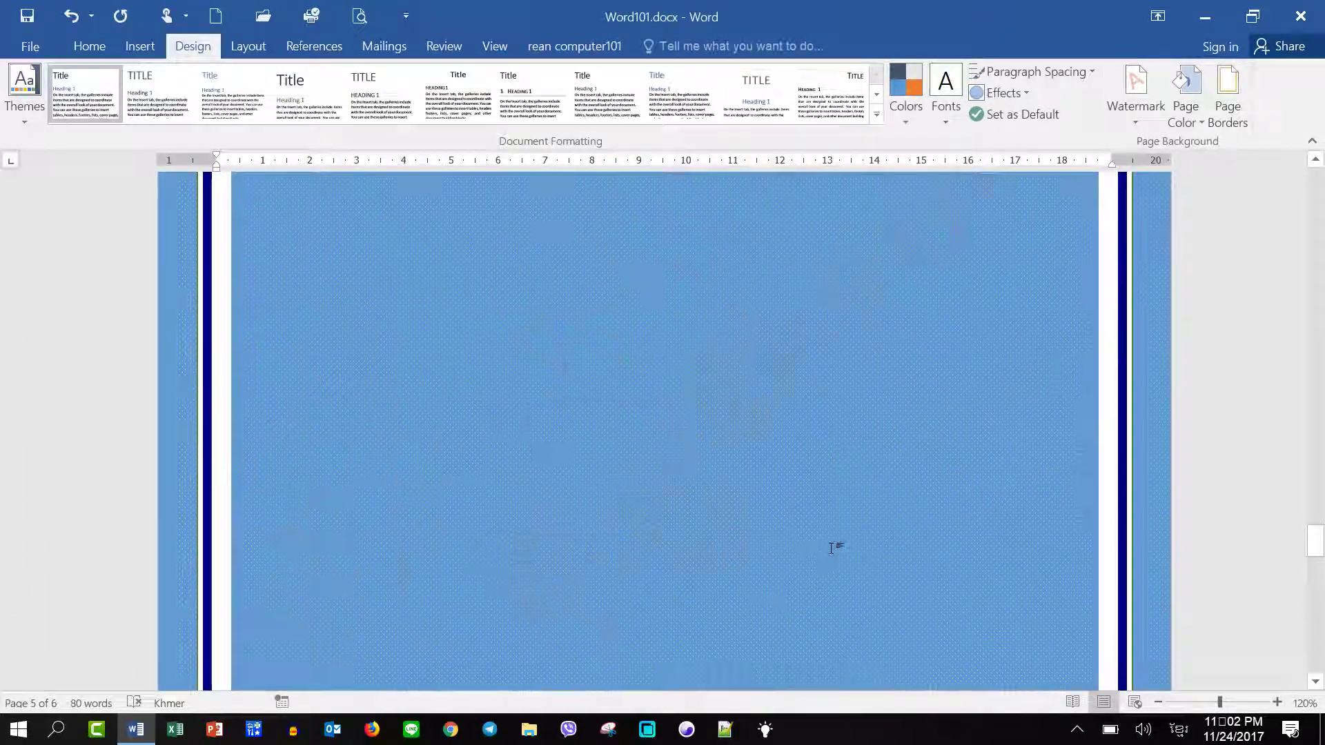
{"action": "scroll", "coordinate": [831, 548], "scroll_direction": "down", "scroll_amount": 3}
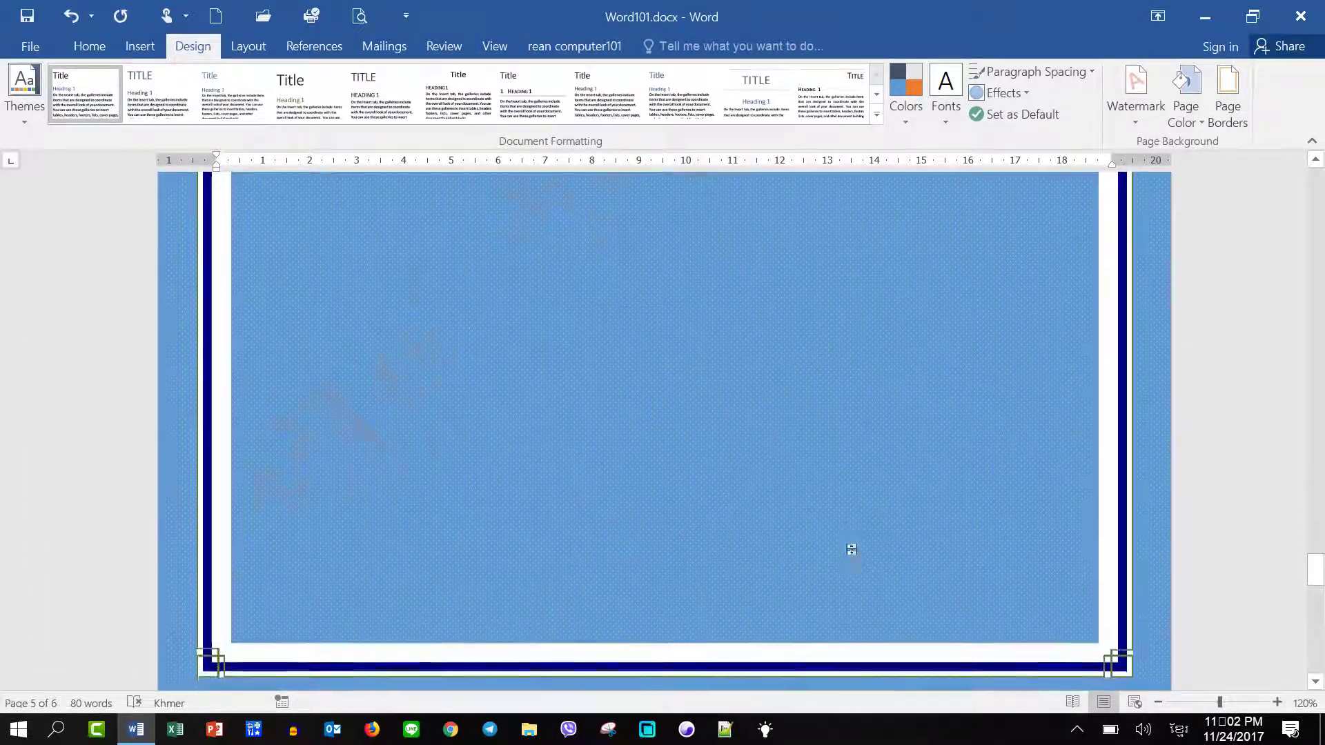
{"action": "scroll", "coordinate": [852, 549], "scroll_direction": "down", "scroll_amount": 5}
{"action": "scroll", "coordinate": [852, 550], "scroll_direction": "down", "scroll_amount": 5}
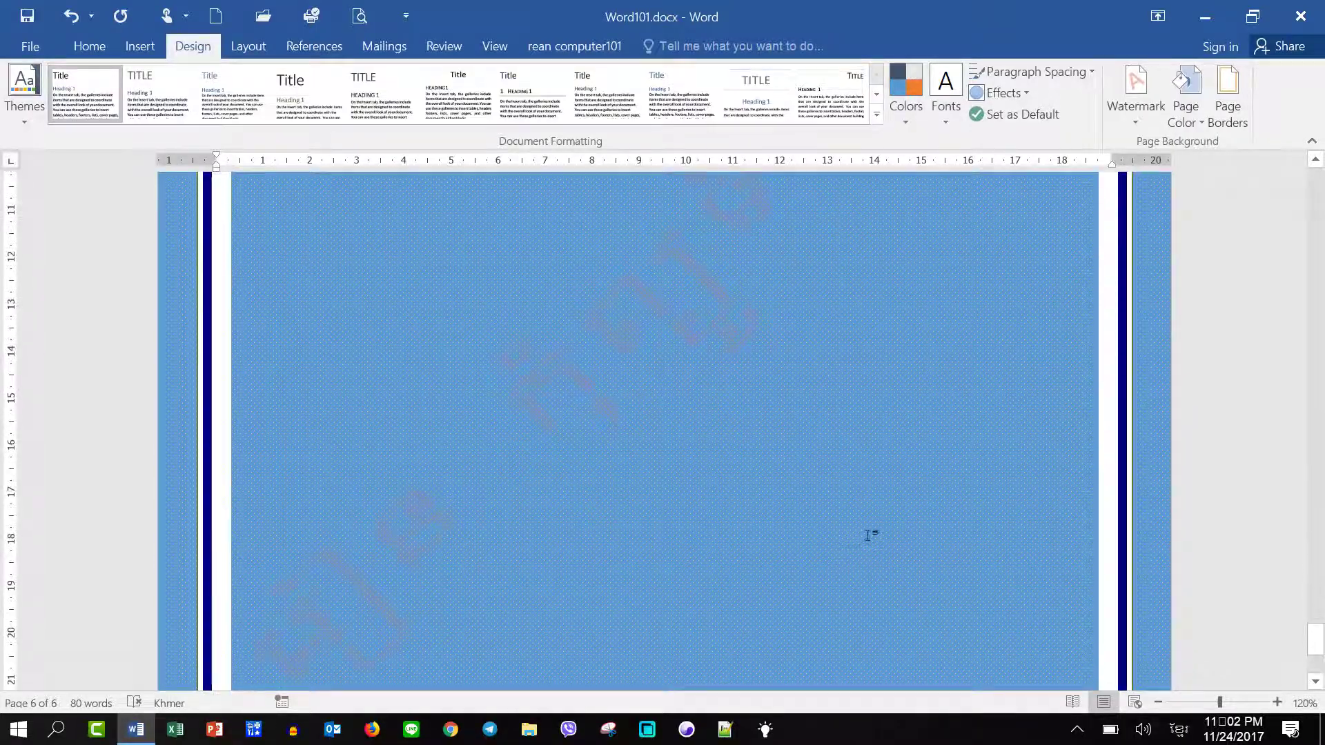
{"action": "scroll", "coordinate": [868, 535], "scroll_direction": "down", "scroll_amount": 3}
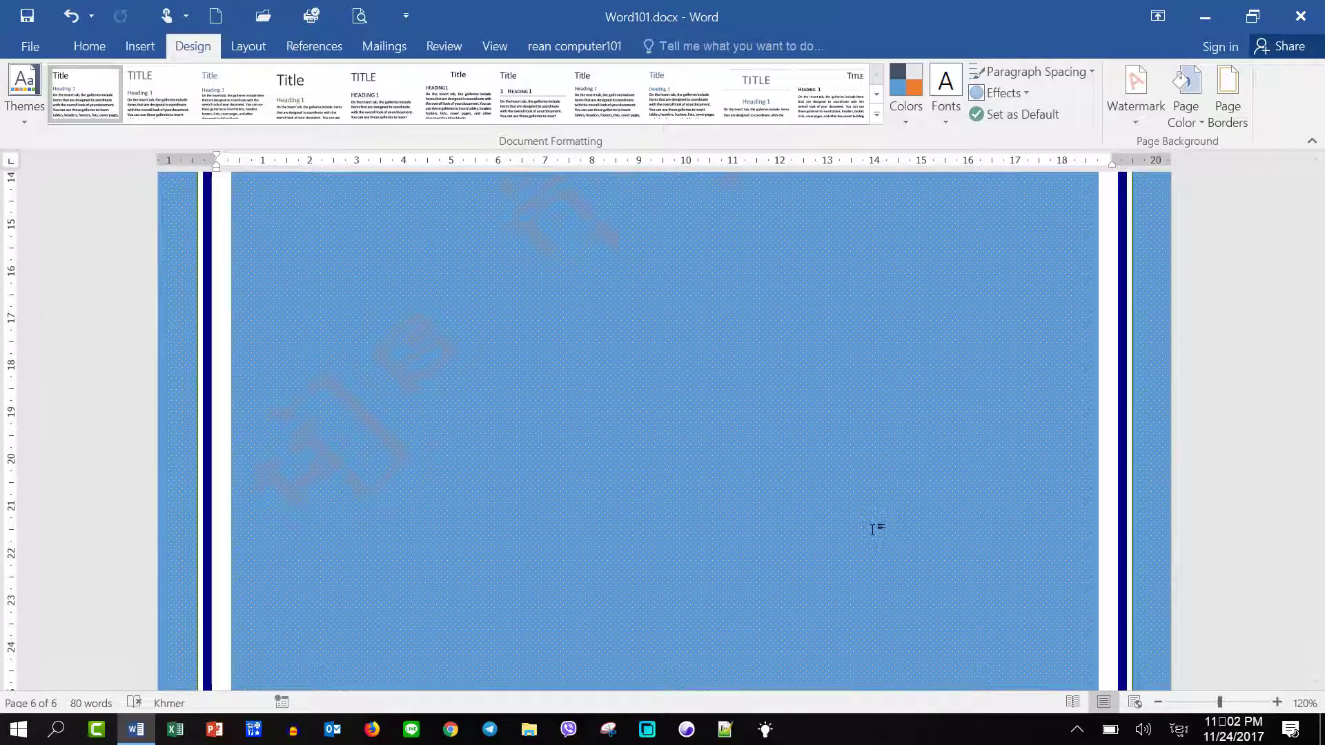
Step: Remove the watermark by applying No watermark in Custom Watermark
{"action": "left_click", "coordinate": [1136, 114]}
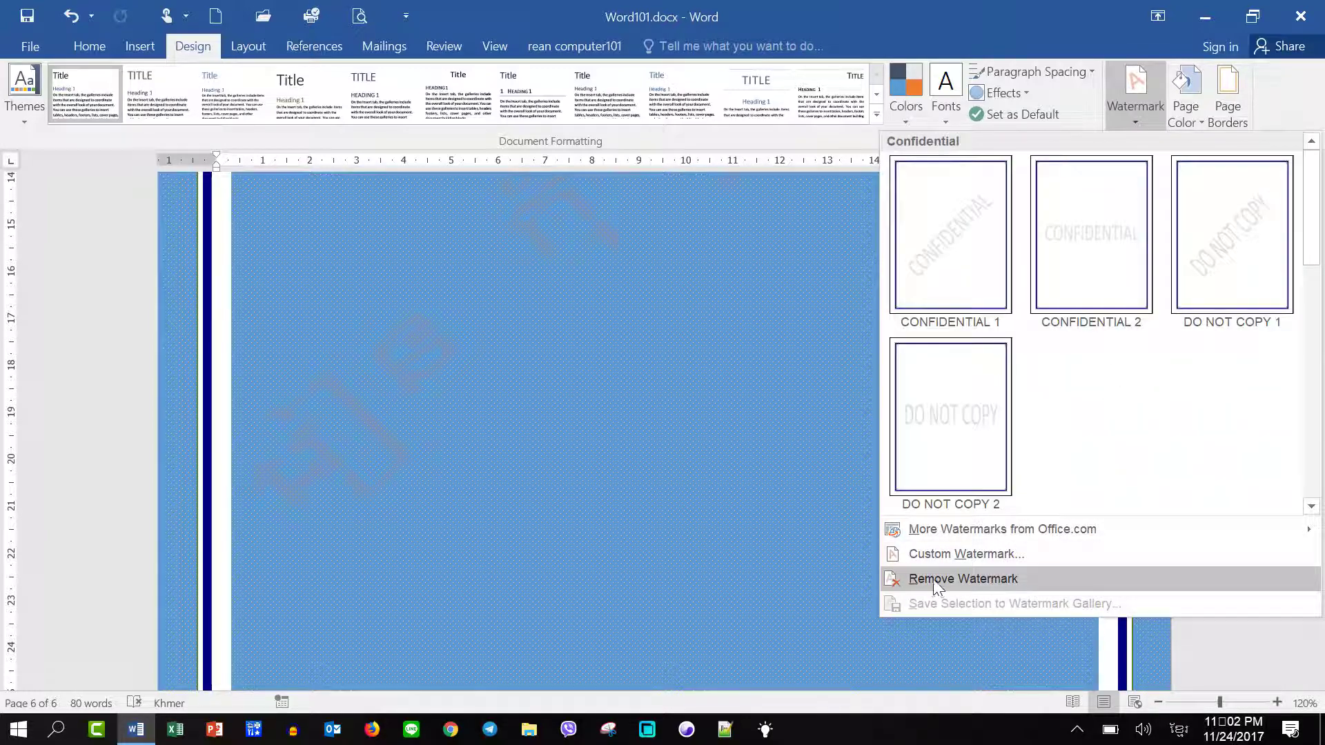
{"action": "left_click", "coordinate": [971, 554]}
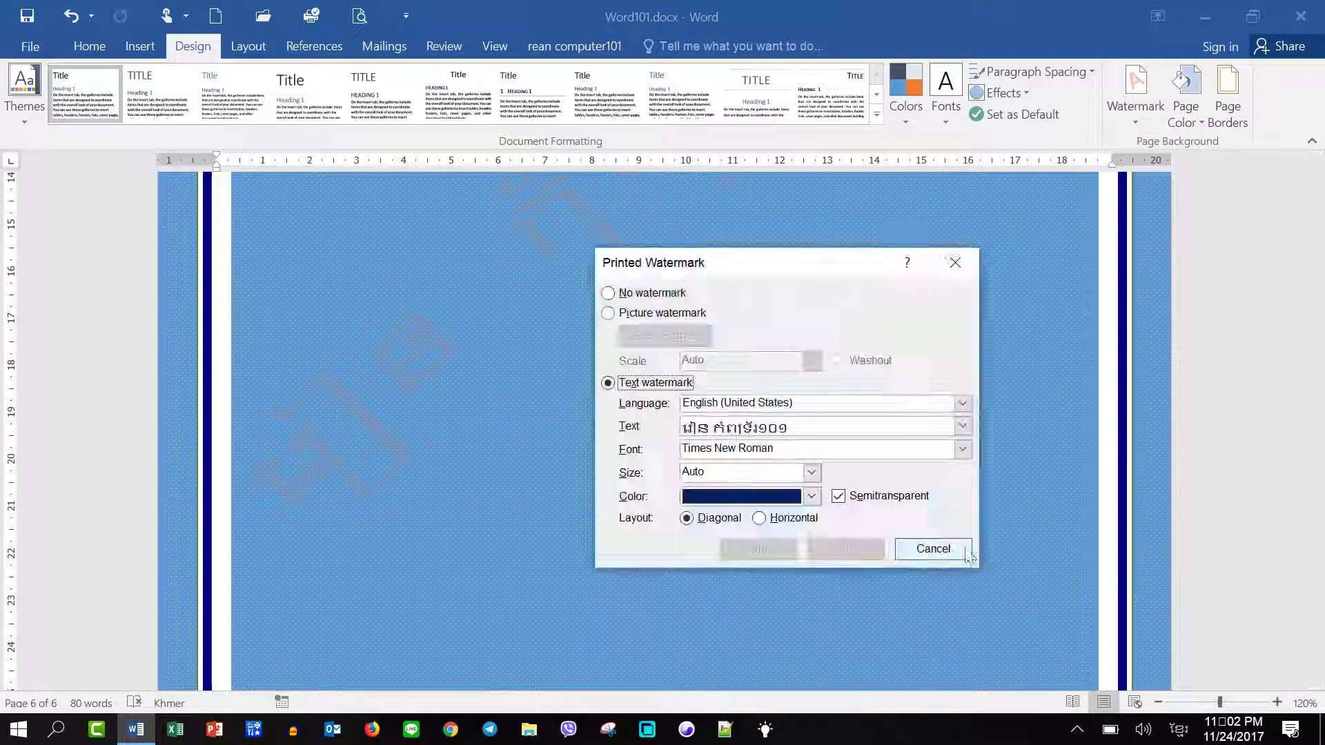
{"action": "left_click", "coordinate": [633, 297]}
{"action": "left_click", "coordinate": [759, 550]}
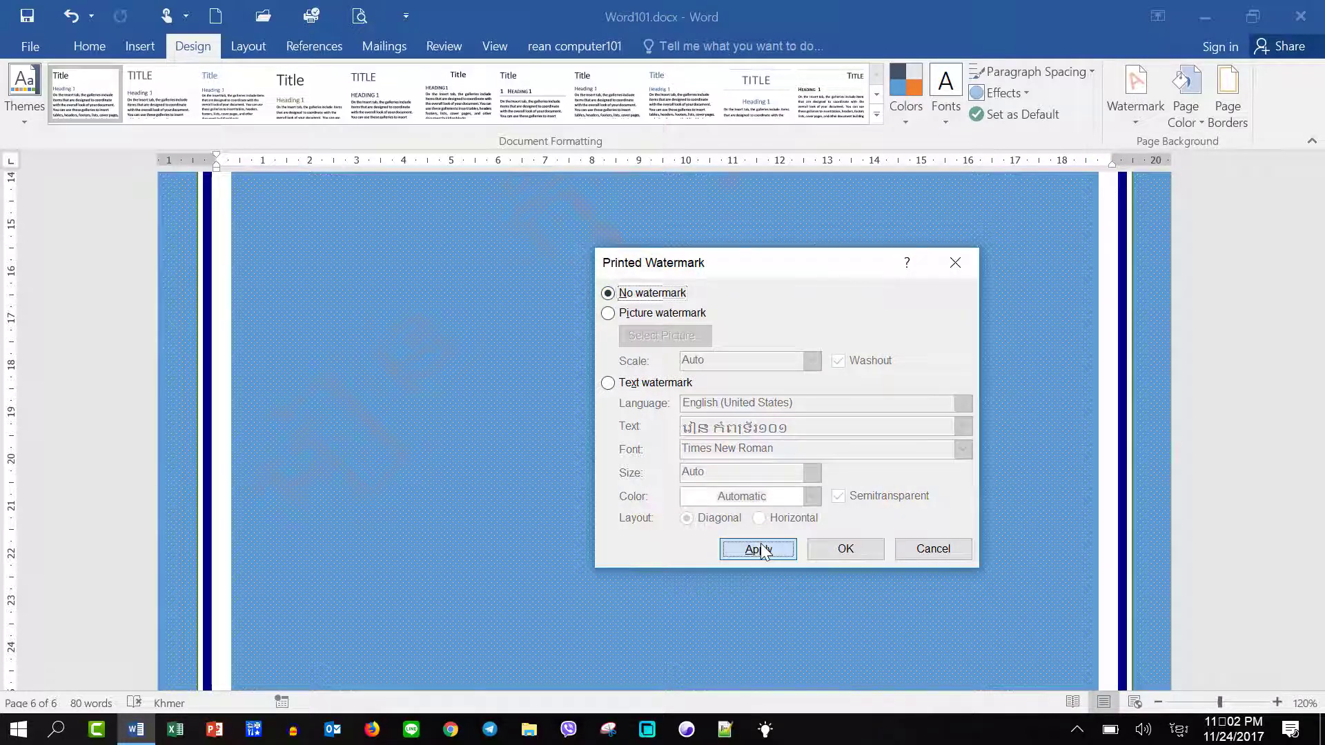
Step: Set up a red text watermark with Semitransparent turned off
{"action": "left_click", "coordinate": [607, 383]}
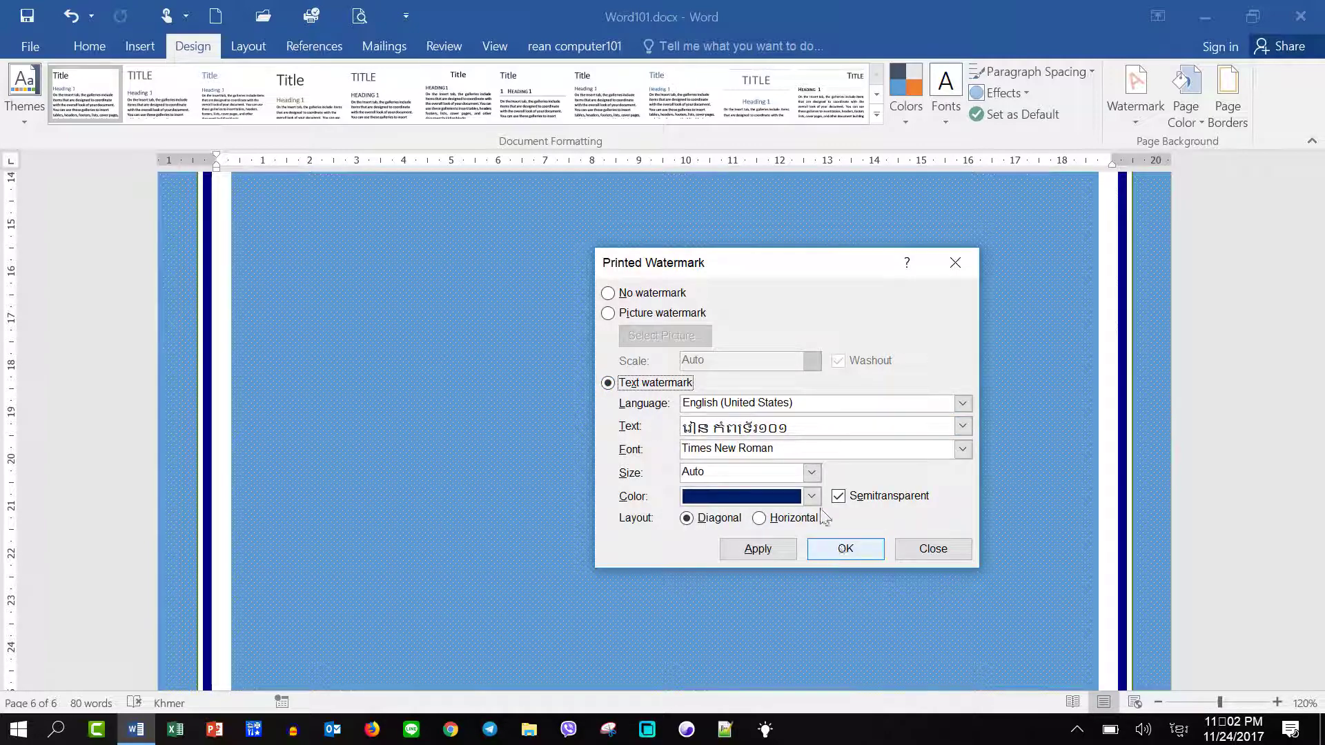
{"action": "left_click", "coordinate": [811, 496]}
{"action": "left_click", "coordinate": [706, 418]}
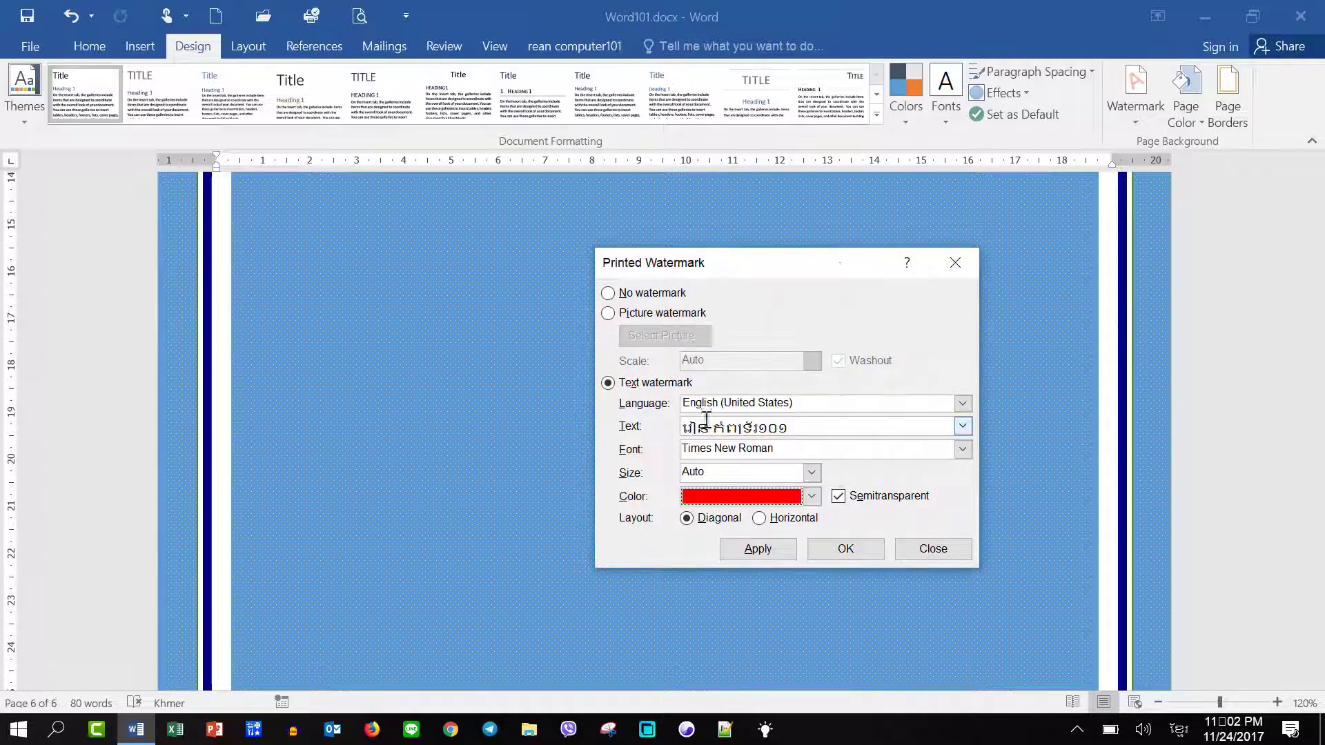
{"action": "left_click", "coordinate": [838, 496]}
{"action": "left_click", "coordinate": [837, 552]}
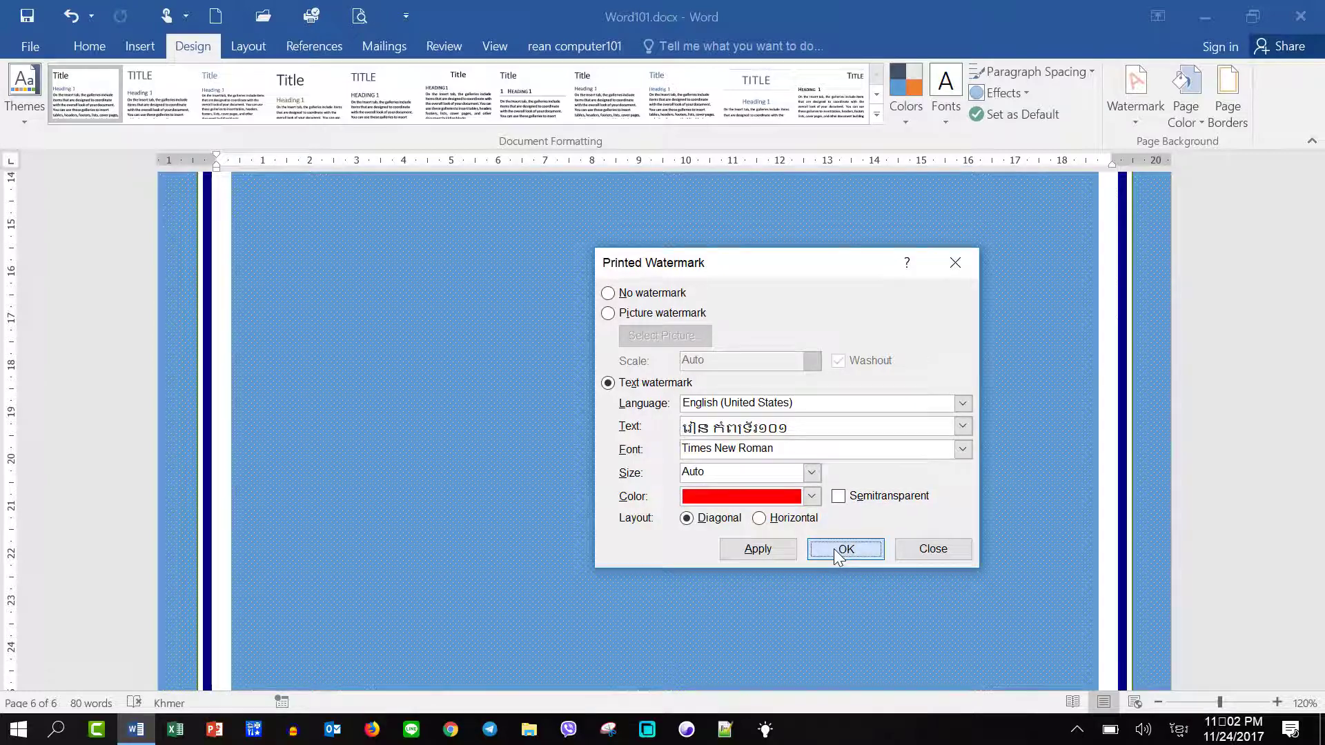
Step: Return to page 1 and zoom out to 68% to view the red Khmer watermark
{"action": "scroll", "coordinate": [837, 547], "scroll_direction": "up", "scroll_amount": 5}
{"action": "scroll", "coordinate": [845, 546], "scroll_direction": "up", "scroll_amount": 3}
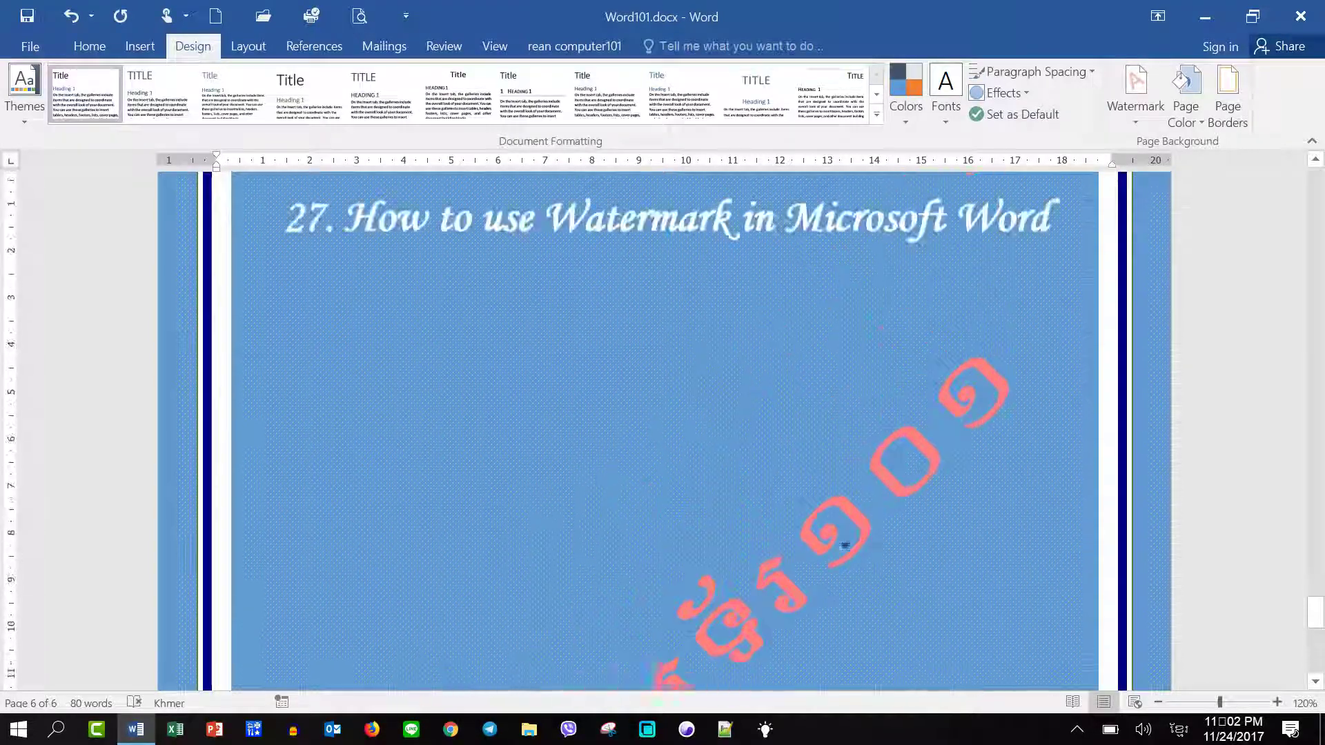
{"action": "left_click_drag", "start_coordinate": [1315, 610], "coordinate": [1315, 185]}
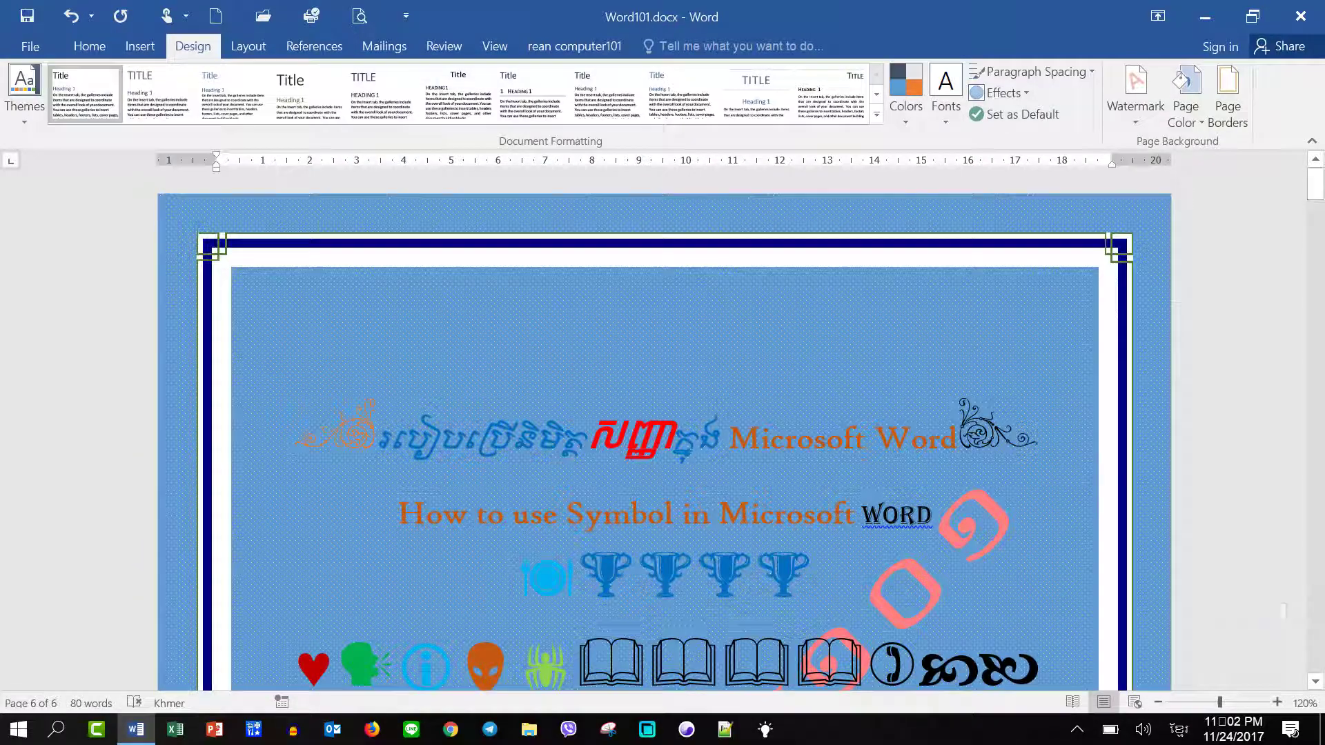
{"action": "scroll", "coordinate": [999, 577], "scroll_direction": "down", "scroll_amount": 3}
{"action": "scroll", "coordinate": [999, 577], "scroll_direction": "down", "scroll_amount": 2}
{"action": "left_click", "coordinate": [1157, 702]}
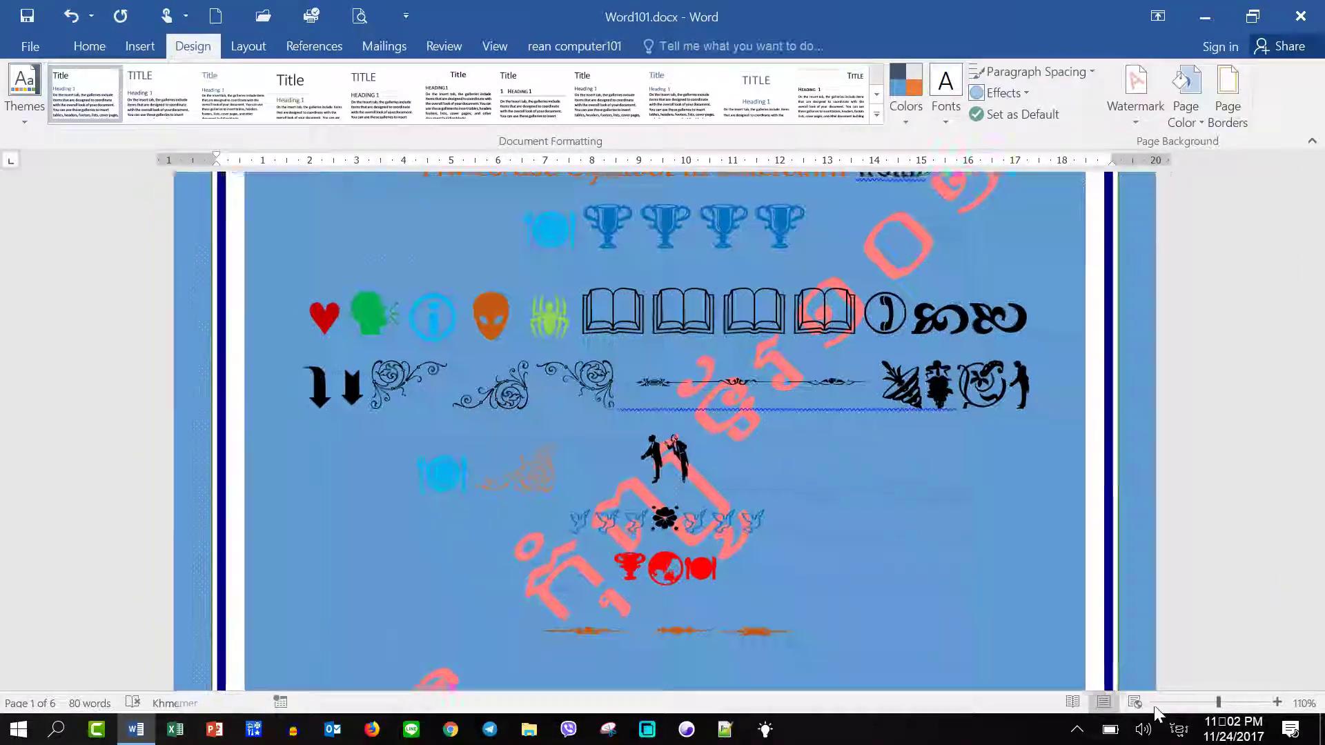
{"action": "left_click", "coordinate": [1158, 702]}
{"action": "left_click", "coordinate": [1158, 703]}
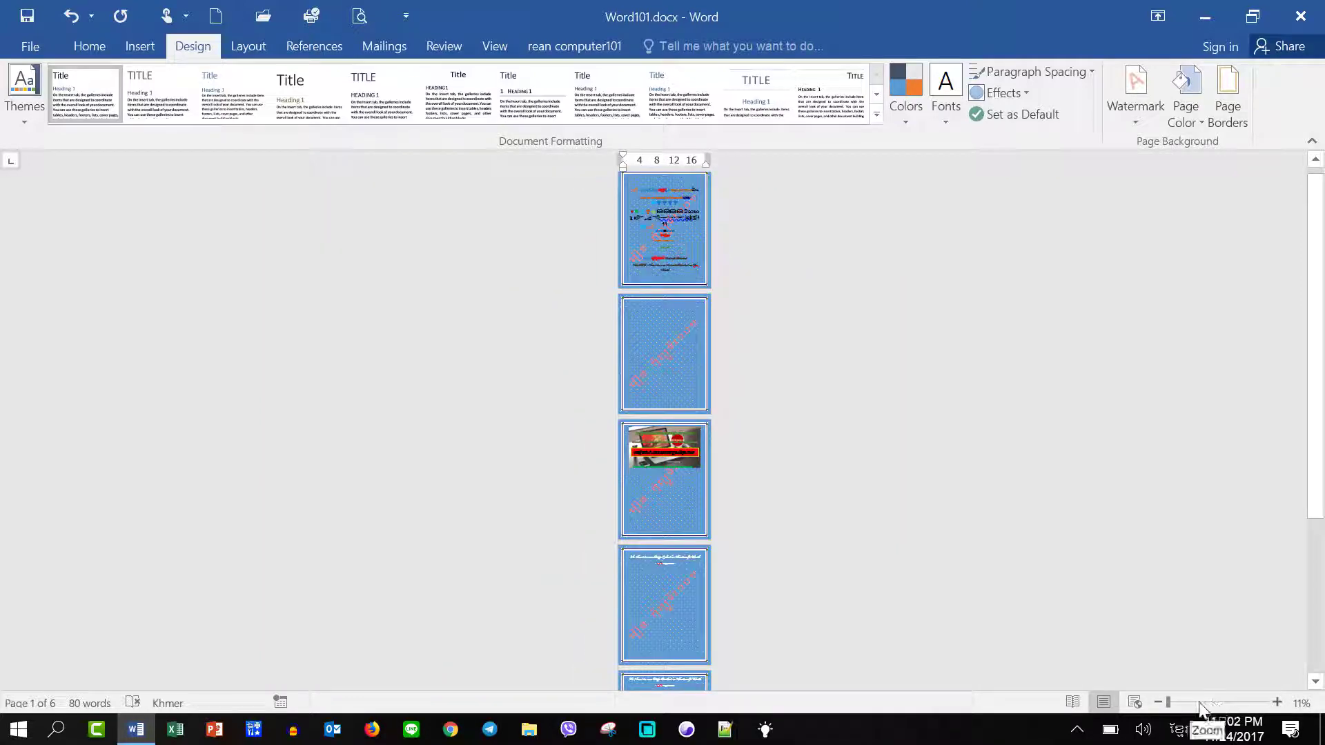
{"action": "left_click_drag", "start_coordinate": [1166, 707], "coordinate": [1199, 704]}
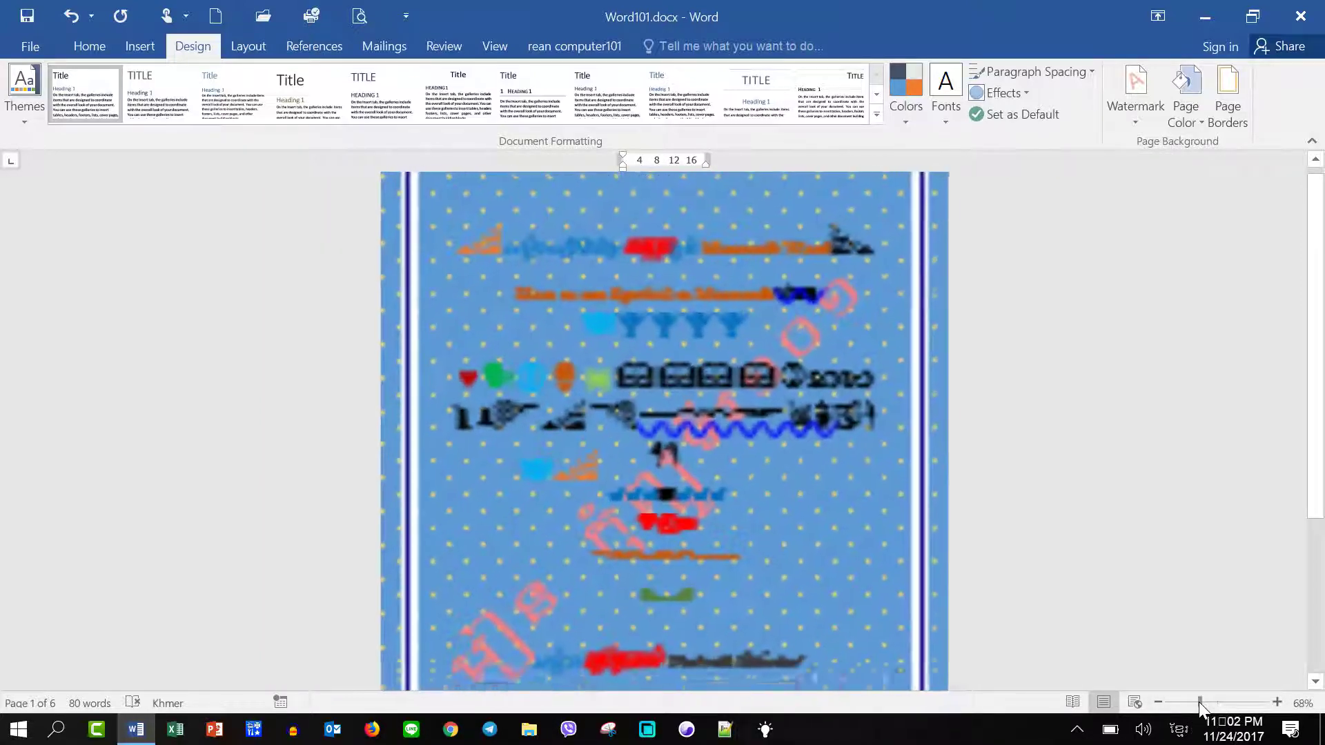